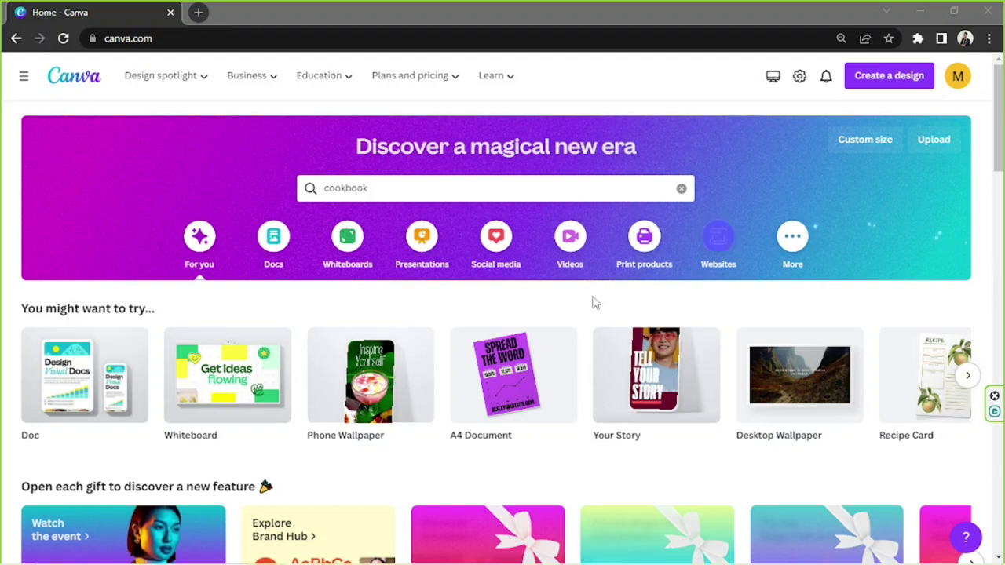
Step: Show all cookbook templates and open the Simple Pastry Cookbook A4 Document template for customizing
{"action": "left_click", "coordinate": [486, 194]}
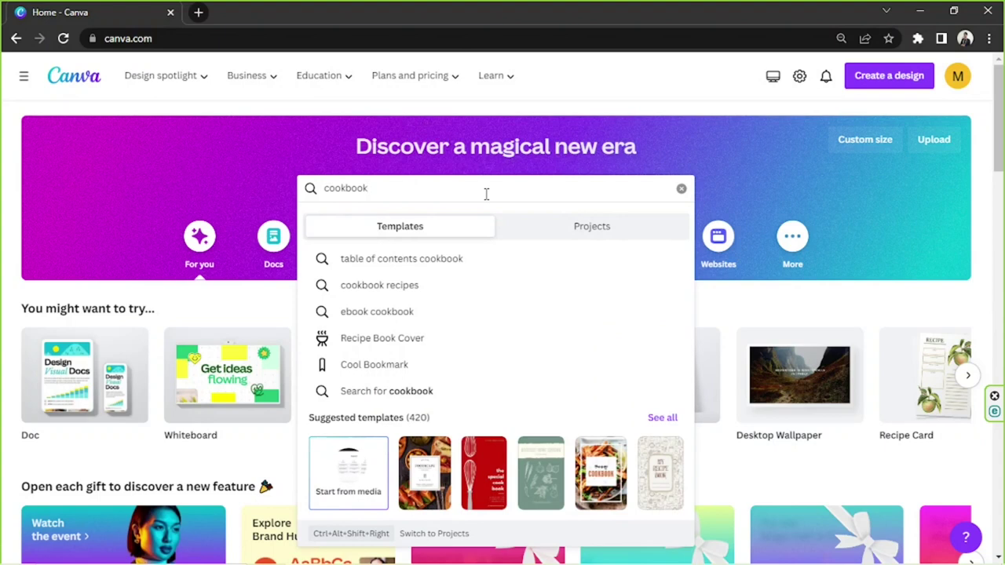
{"action": "left_click", "coordinate": [662, 420]}
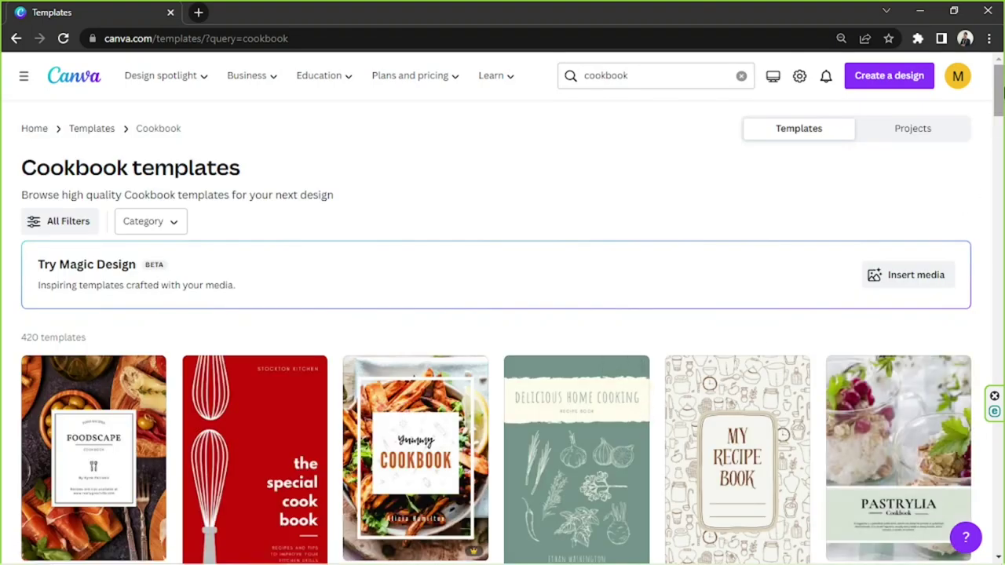
{"action": "left_click_drag", "start_coordinate": [997, 92], "coordinate": [997, 114]}
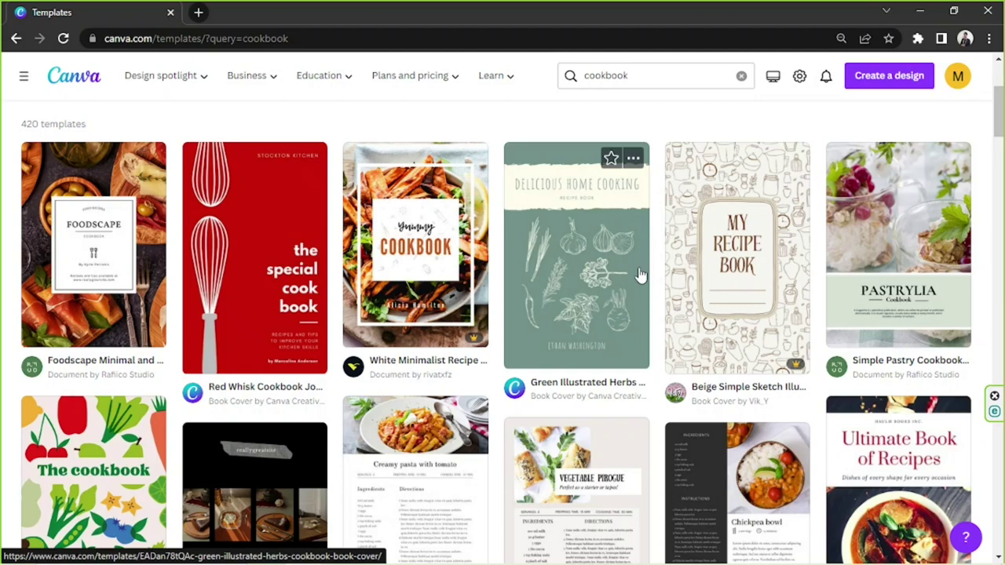
{"action": "left_click", "coordinate": [911, 257]}
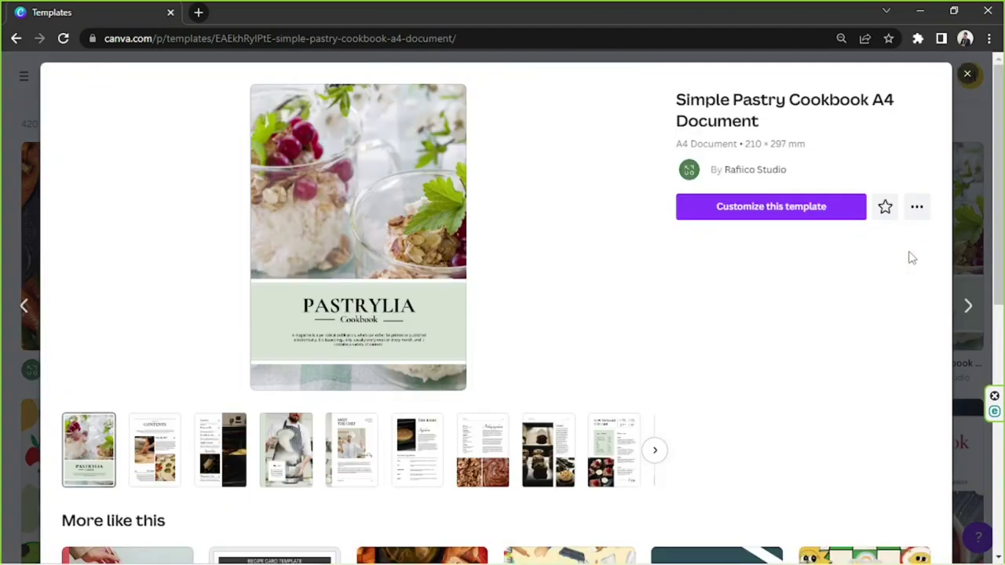
{"action": "left_click", "coordinate": [781, 213]}
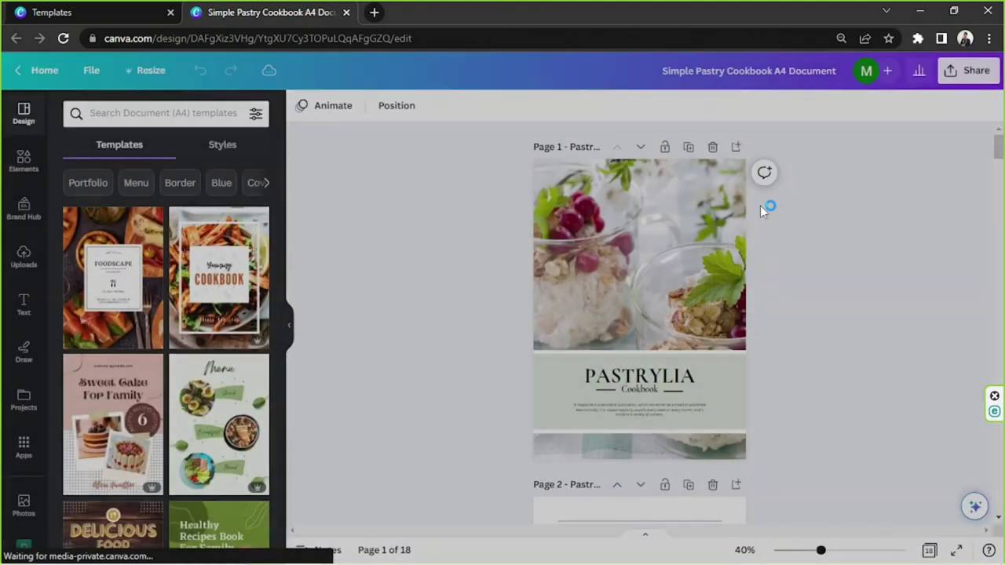
Step: Look through the first pages of the cookbook document and browse the suggested A4 document templates
{"action": "scroll", "coordinate": [644, 208], "scroll_direction": "down", "scroll_amount": 10}
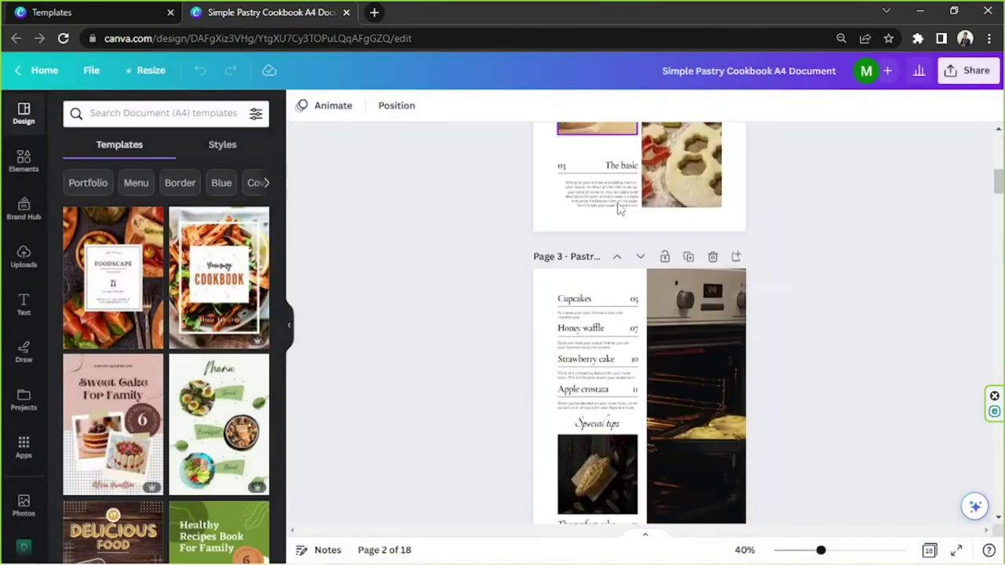
{"action": "scroll", "coordinate": [620, 208], "scroll_direction": "down", "scroll_amount": 4}
{"action": "scroll", "coordinate": [617, 203], "scroll_direction": "up", "scroll_amount": 14}
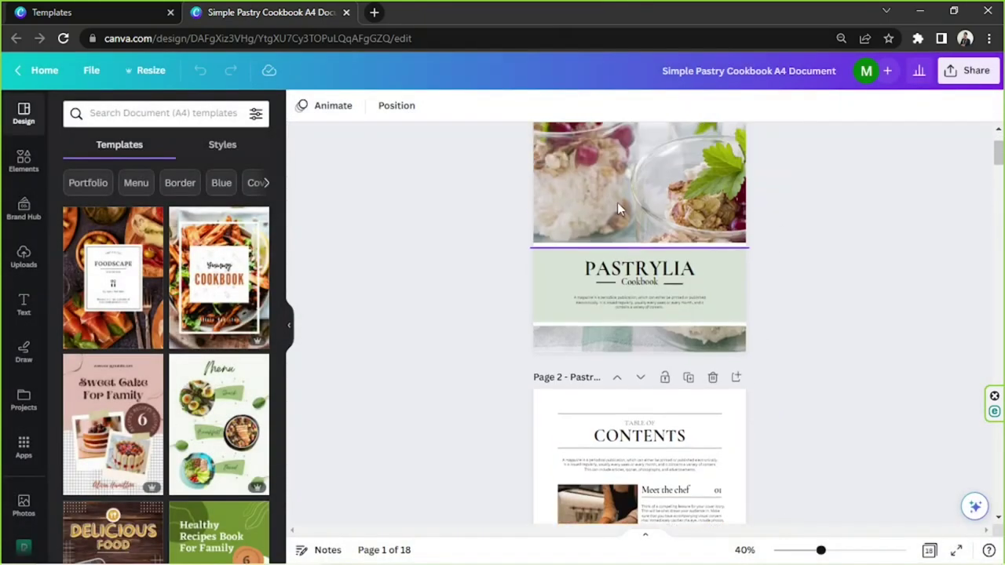
{"action": "left_click_drag", "start_coordinate": [489, 183], "coordinate": [911, 309]}
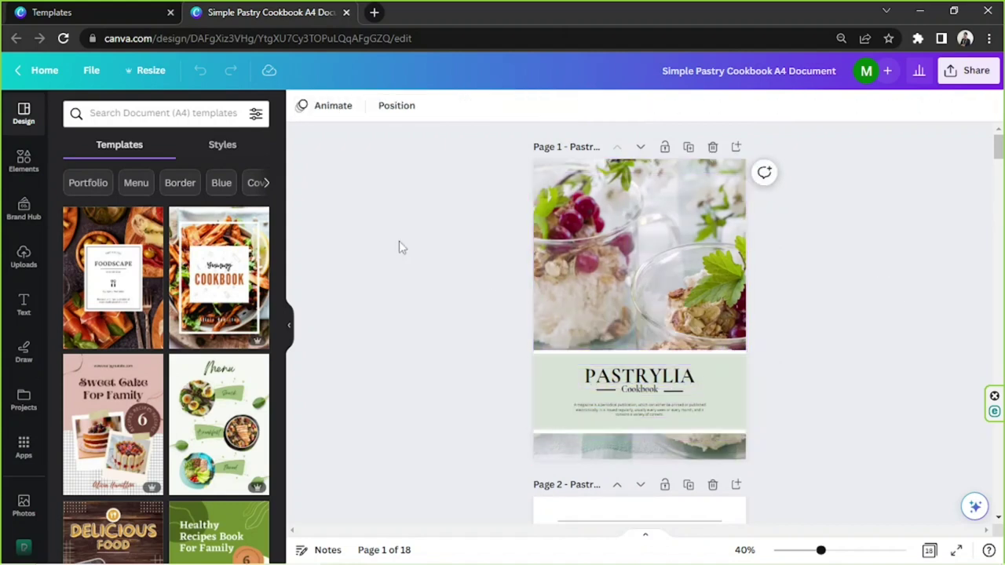
{"action": "scroll", "coordinate": [190, 283], "scroll_direction": "down", "scroll_amount": 6}
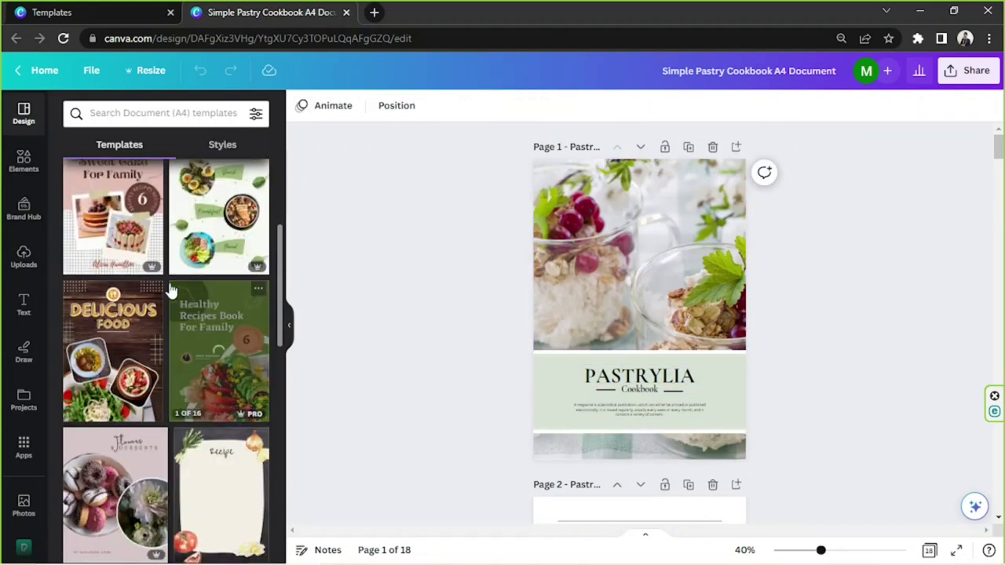
{"action": "scroll", "coordinate": [169, 289], "scroll_direction": "down", "scroll_amount": 5}
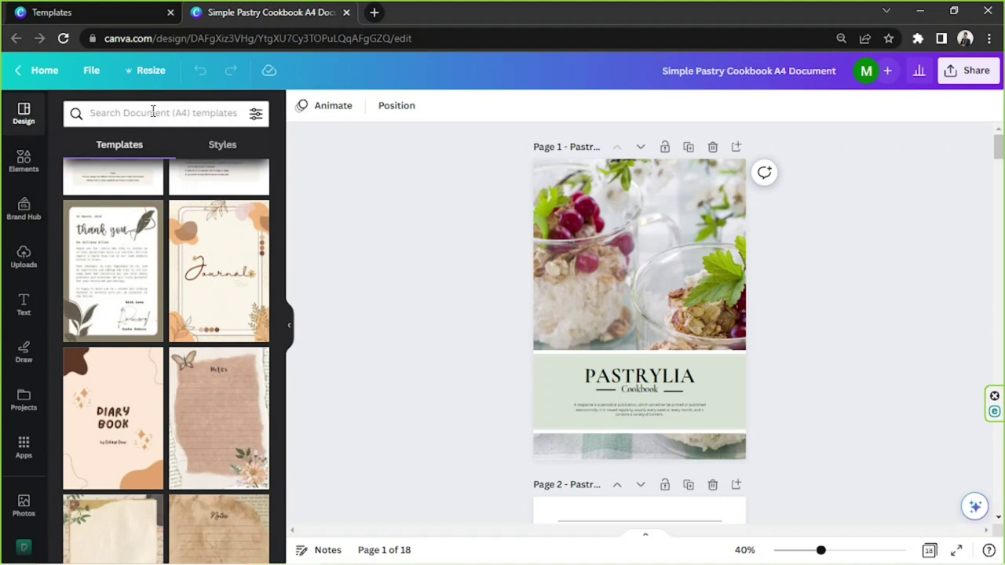
{"action": "scroll", "coordinate": [149, 110], "scroll_direction": "down", "scroll_amount": 3}
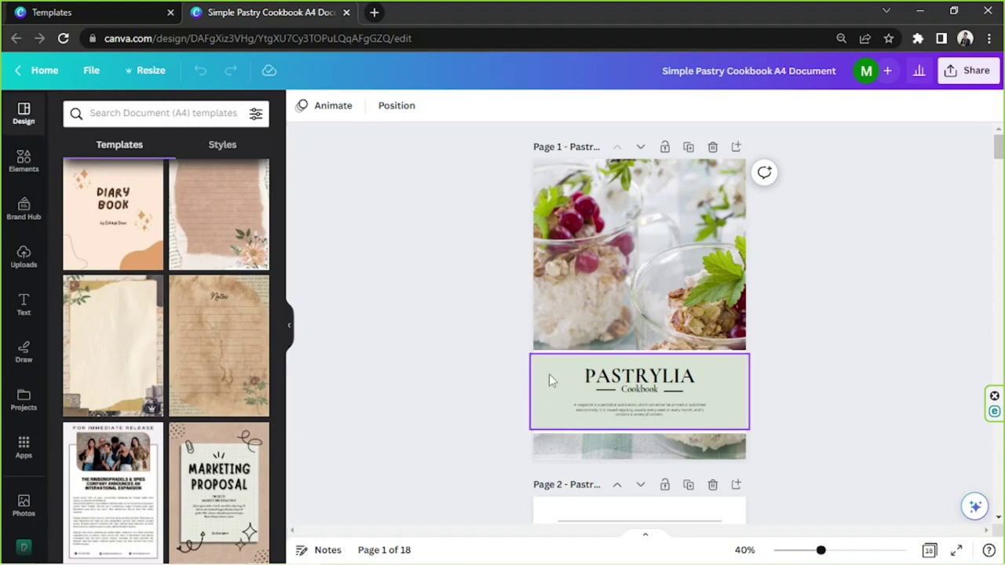
Step: Hide the template list and set the page zoom to 44%
{"action": "left_click", "coordinate": [289, 332]}
{"action": "mouse_move", "coordinate": [822, 550]}
{"action": "left_mouse_down"}
{"action": "mouse_move", "coordinate": [837, 549]}
{"action": "mouse_move", "coordinate": [823, 551]}
{"action": "left_mouse_up"}
{"action": "left_click_drag", "start_coordinate": [425, 254], "coordinate": [664, 481]}
{"action": "left_click", "coordinate": [716, 410]}
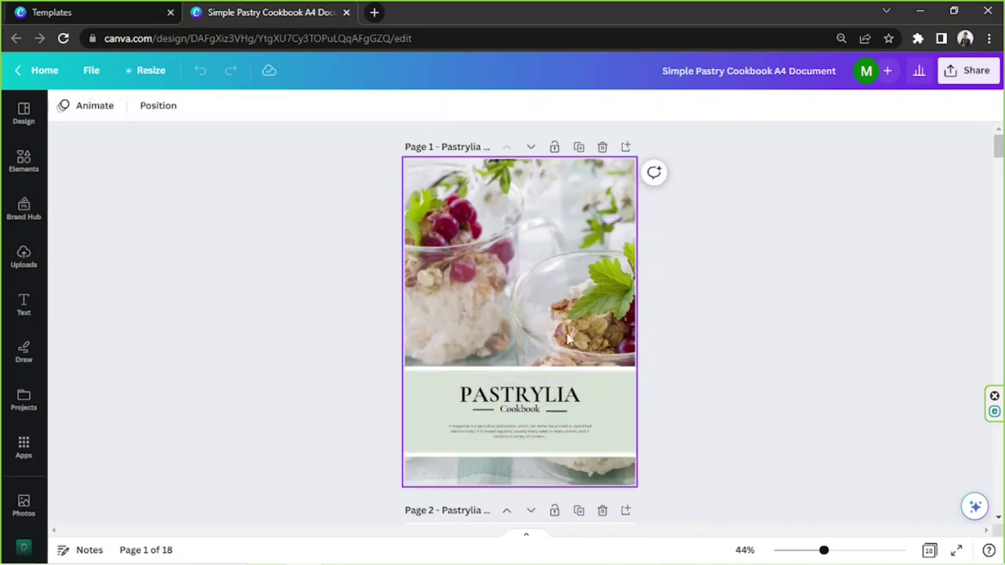
Step: Place the uploaded ChatGPT screenshot on the cover page and replace the page background with it
{"action": "left_click", "coordinate": [546, 297]}
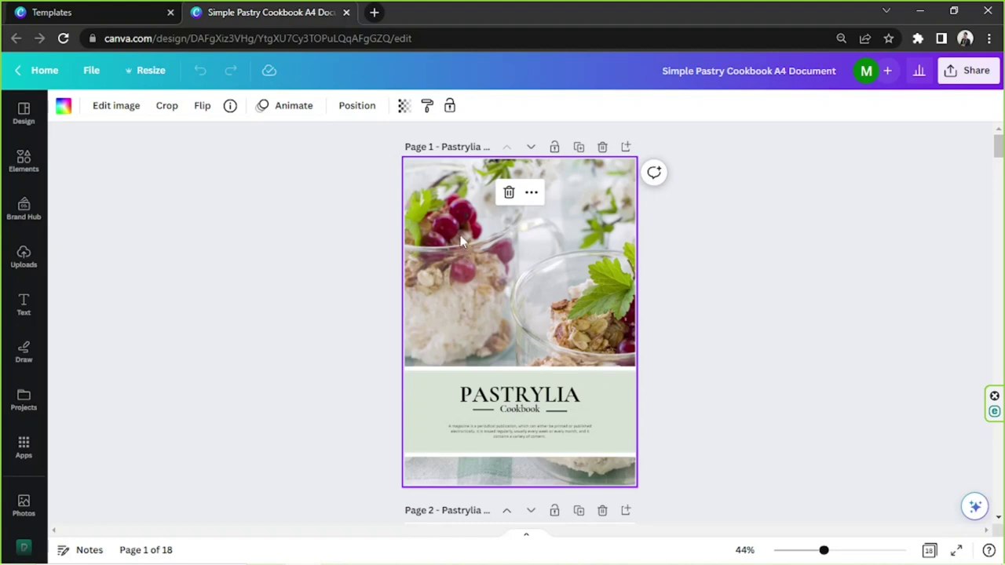
{"action": "left_click", "coordinate": [24, 258]}
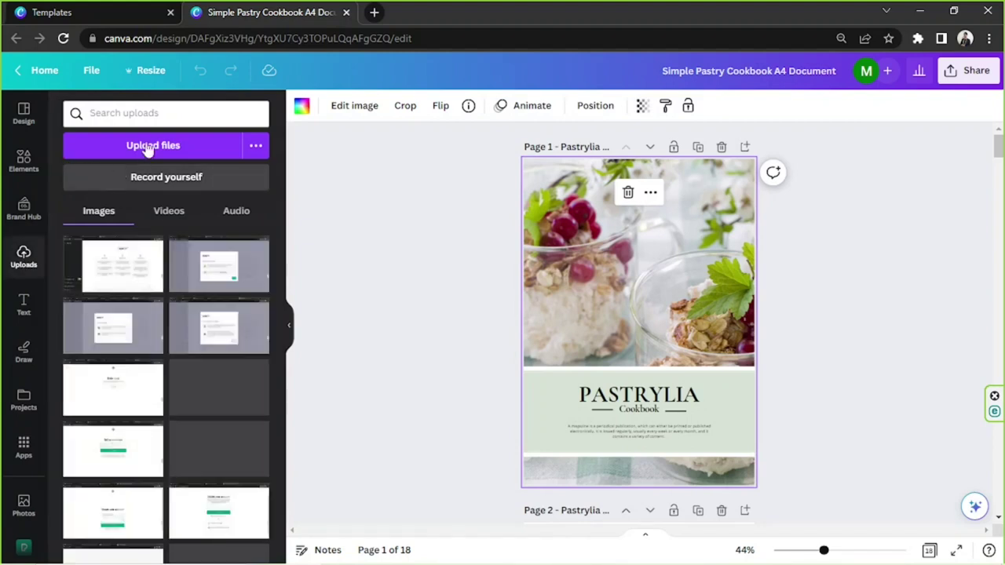
{"action": "left_click", "coordinate": [182, 148]}
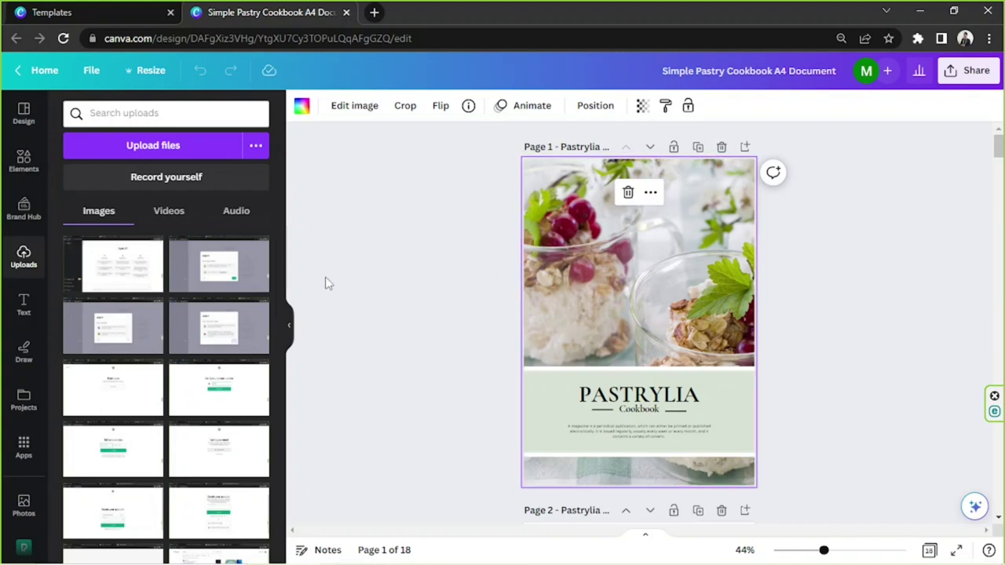
{"action": "left_click_drag", "start_coordinate": [133, 275], "coordinate": [571, 298]}
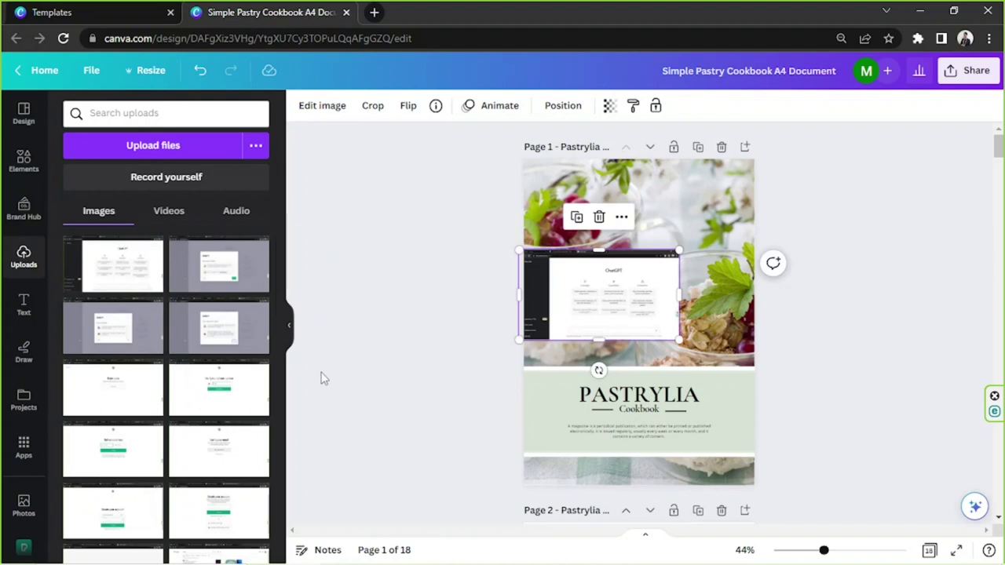
{"action": "right_click", "coordinate": [606, 281]}
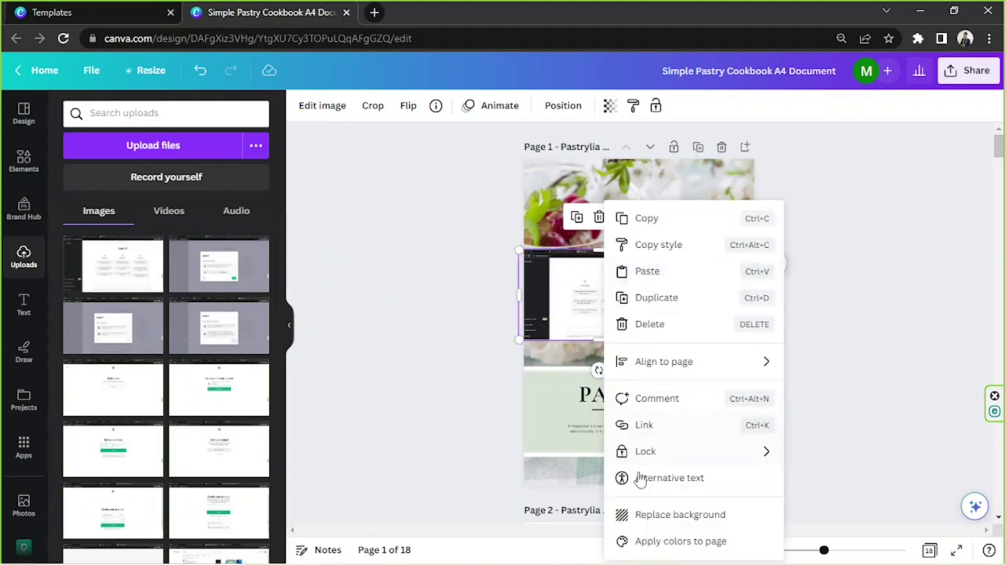
{"action": "left_click", "coordinate": [648, 520]}
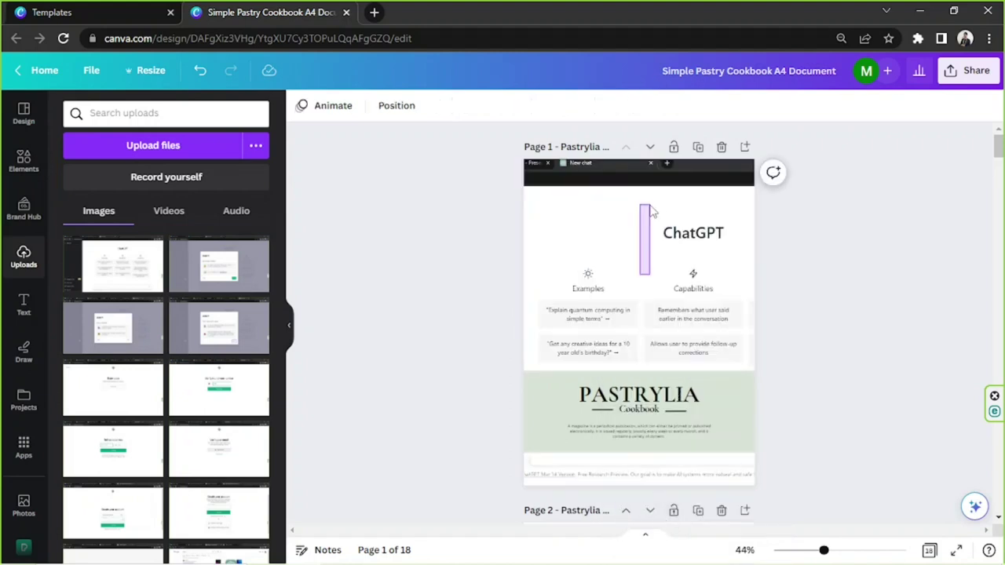
Step: Delete the cover's background image and fill the background with the light tan from the photo colors
{"action": "left_click", "coordinate": [643, 297]}
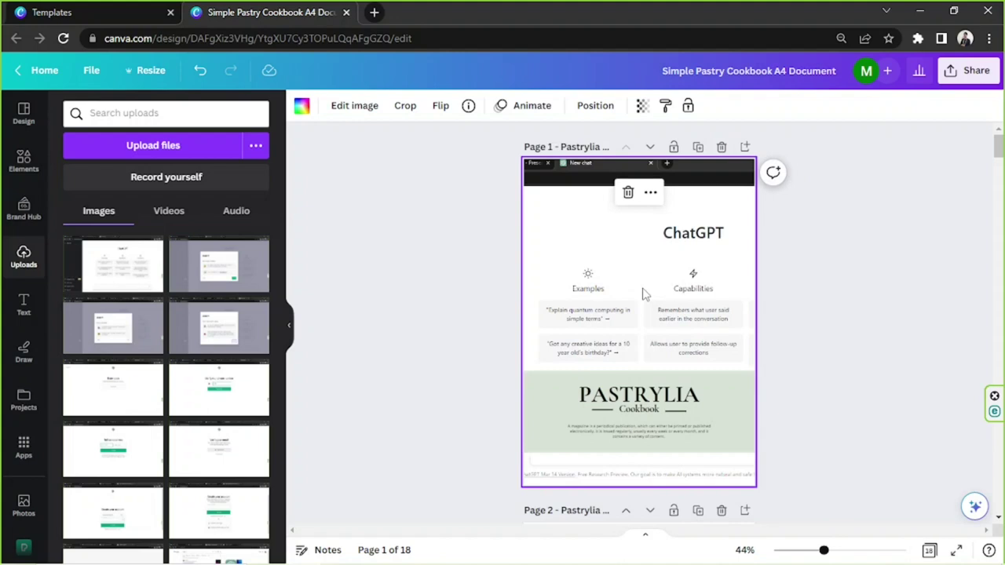
{"action": "key", "text": "Delete"}
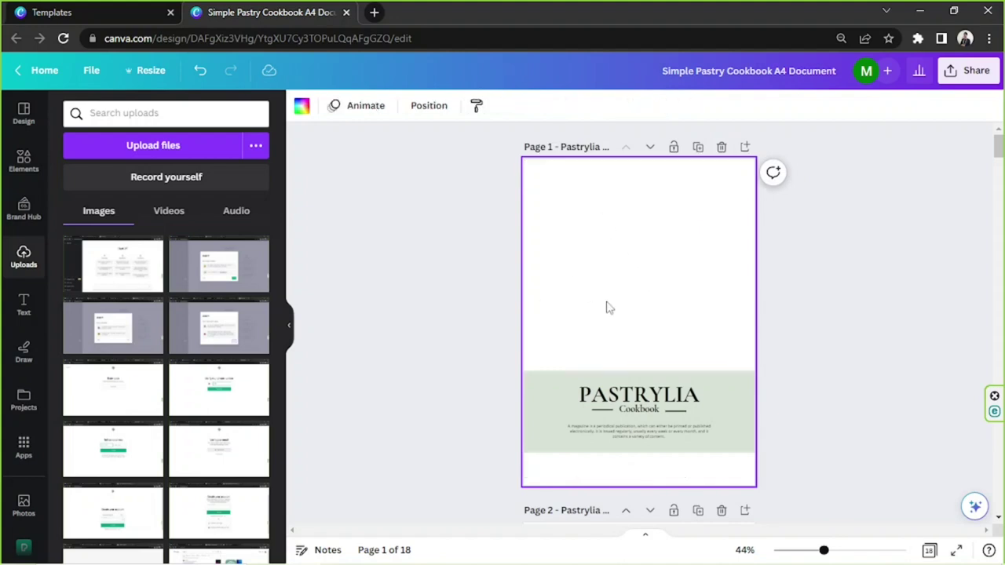
{"action": "left_click", "coordinate": [301, 106]}
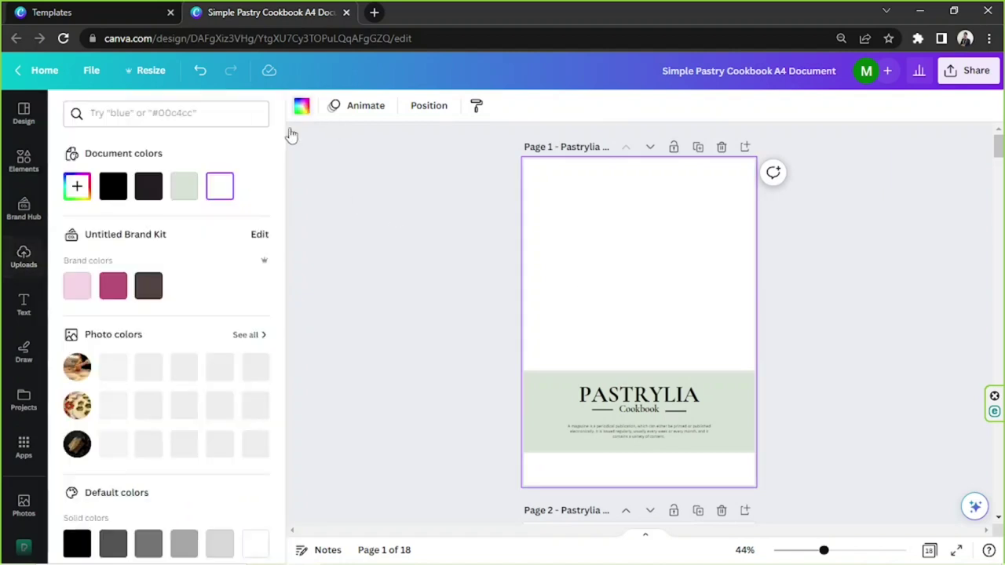
{"action": "scroll", "coordinate": [171, 353], "scroll_direction": "down", "scroll_amount": 2}
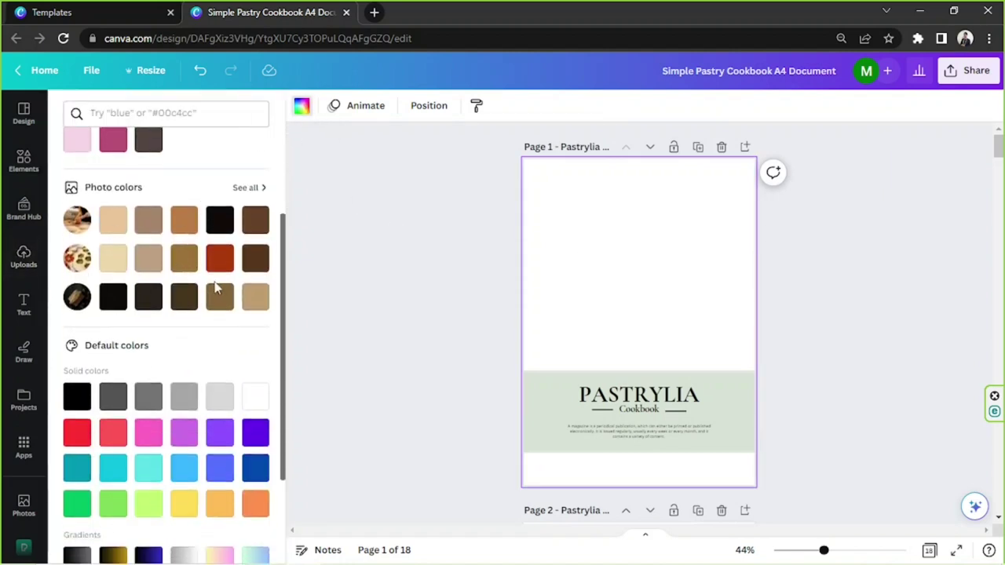
{"action": "left_click", "coordinate": [149, 220]}
{"action": "left_click", "coordinate": [184, 220]}
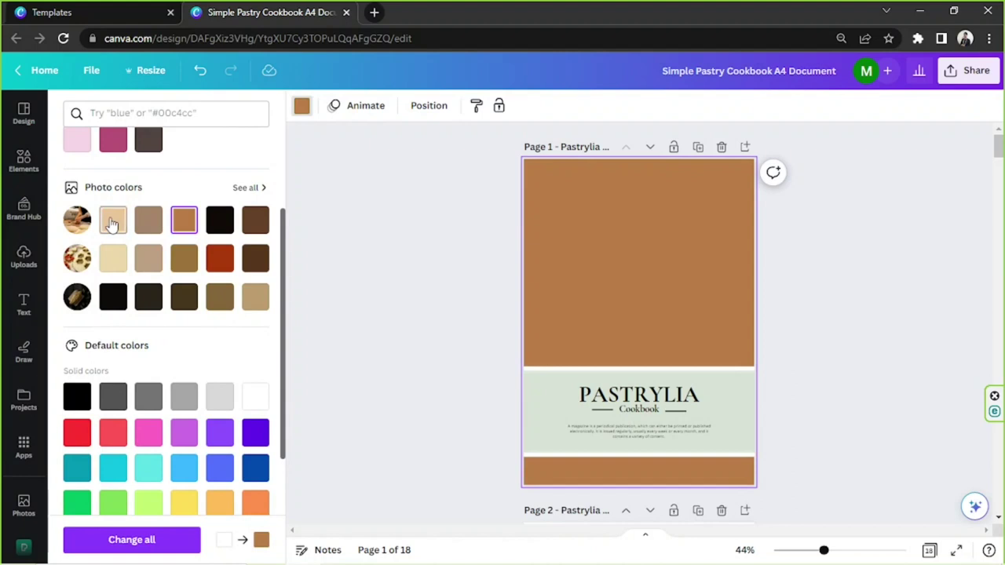
{"action": "left_click", "coordinate": [113, 222]}
{"action": "left_click", "coordinate": [148, 262]}
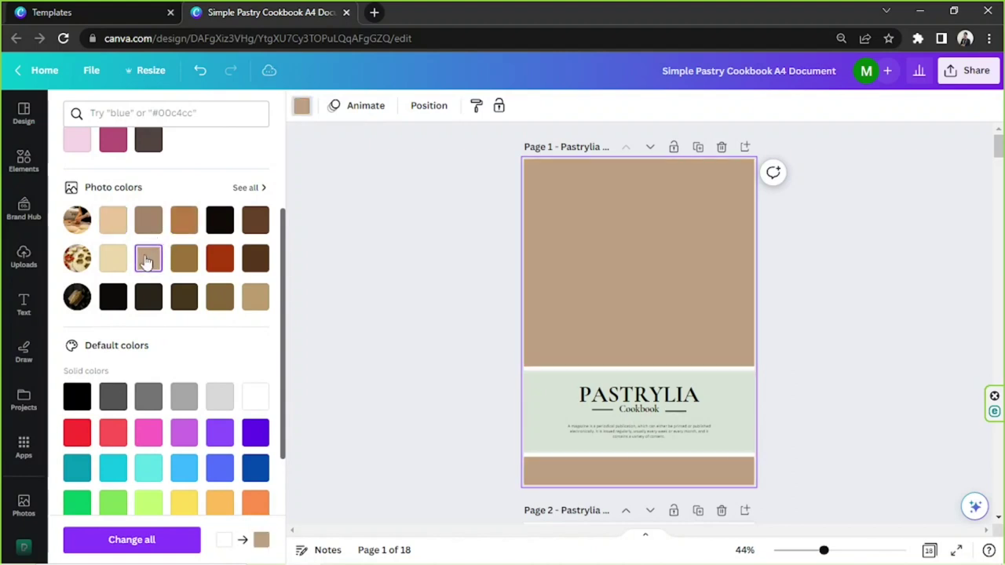
{"action": "left_click", "coordinate": [112, 264]}
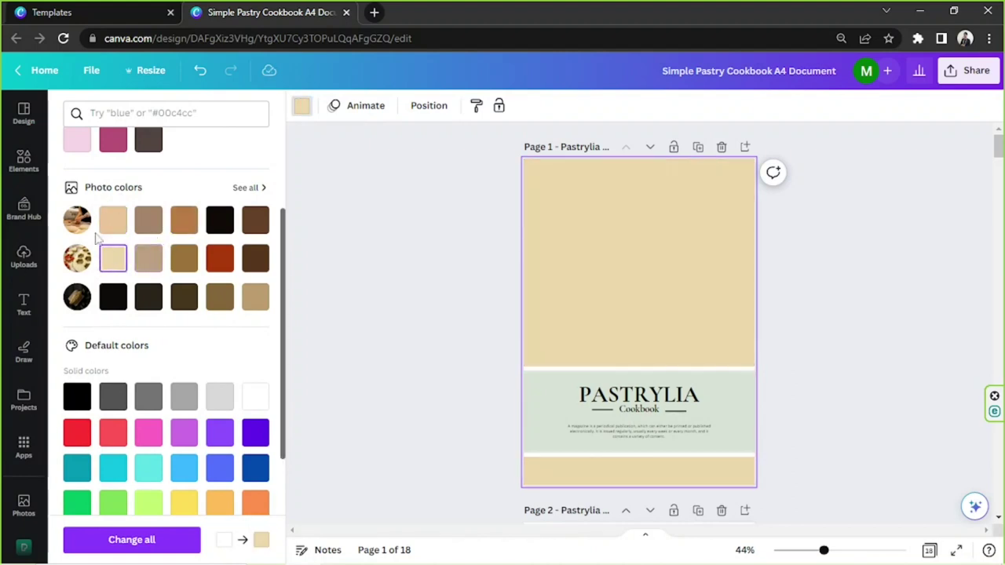
{"action": "left_click", "coordinate": [184, 221]}
{"action": "left_click", "coordinate": [115, 221]}
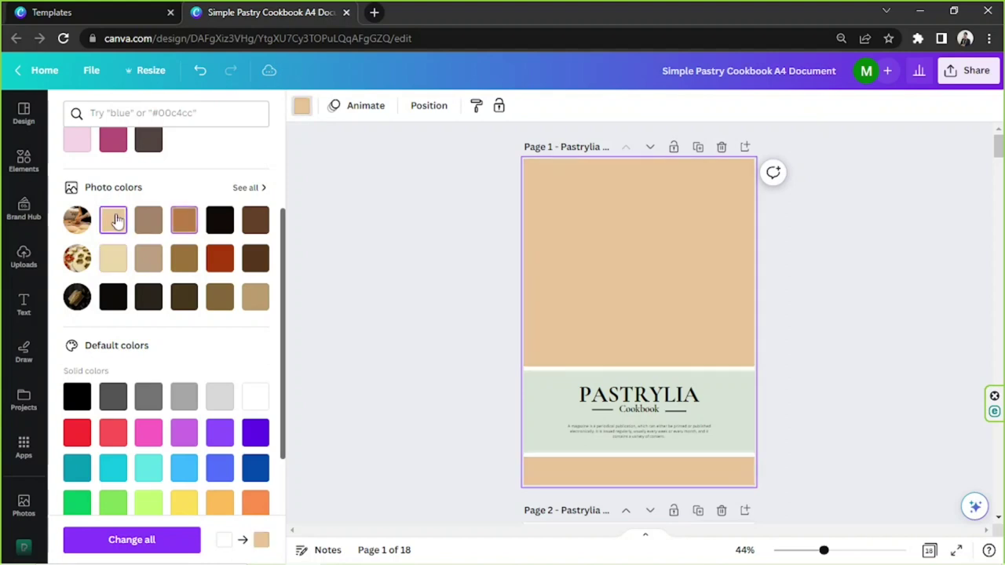
Step: Try other brown and beige photo colors on the cover background and settle on the light tan
{"action": "scroll", "coordinate": [433, 255], "scroll_direction": "down", "scroll_amount": 5}
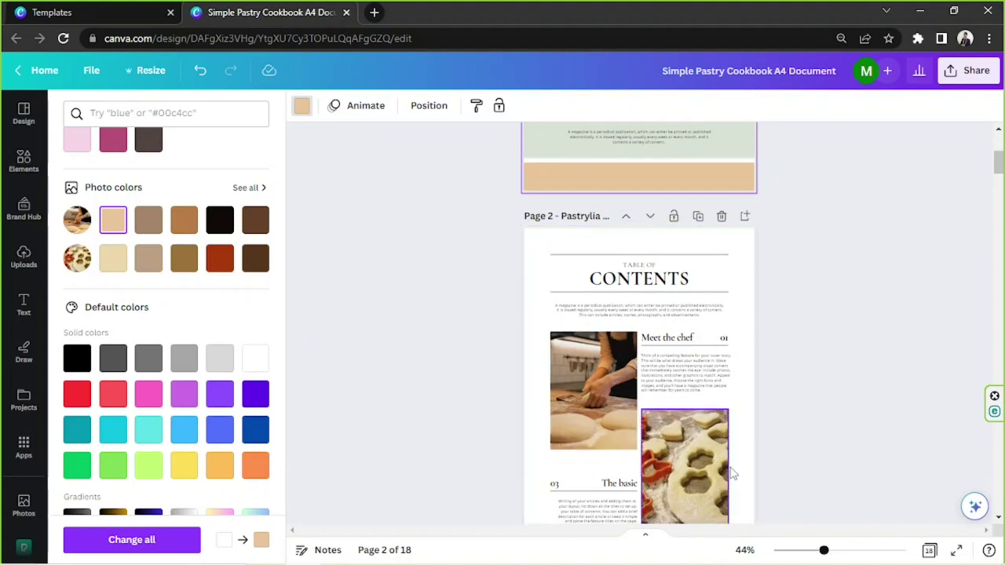
{"action": "scroll", "coordinate": [709, 479], "scroll_direction": "up", "scroll_amount": 5}
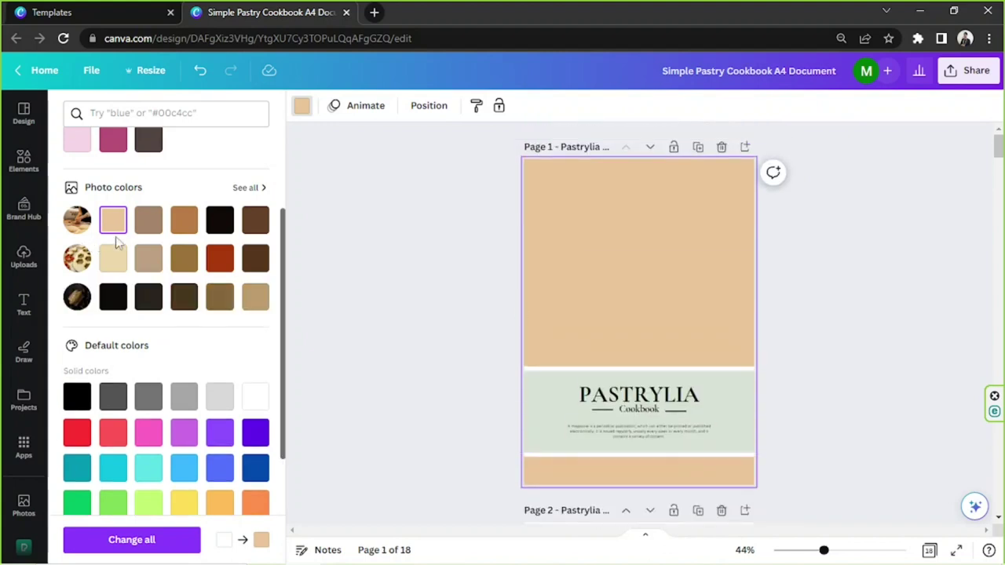
{"action": "left_click", "coordinate": [148, 221]}
{"action": "left_click", "coordinate": [114, 221]}
{"action": "left_click", "coordinate": [184, 221]}
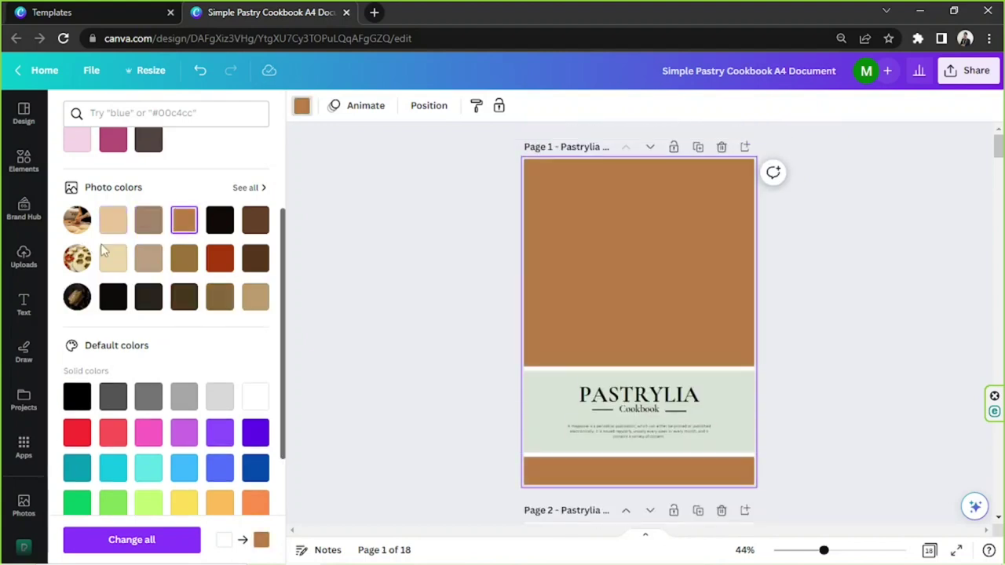
{"action": "left_click", "coordinate": [112, 258]}
{"action": "left_click", "coordinate": [113, 221]}
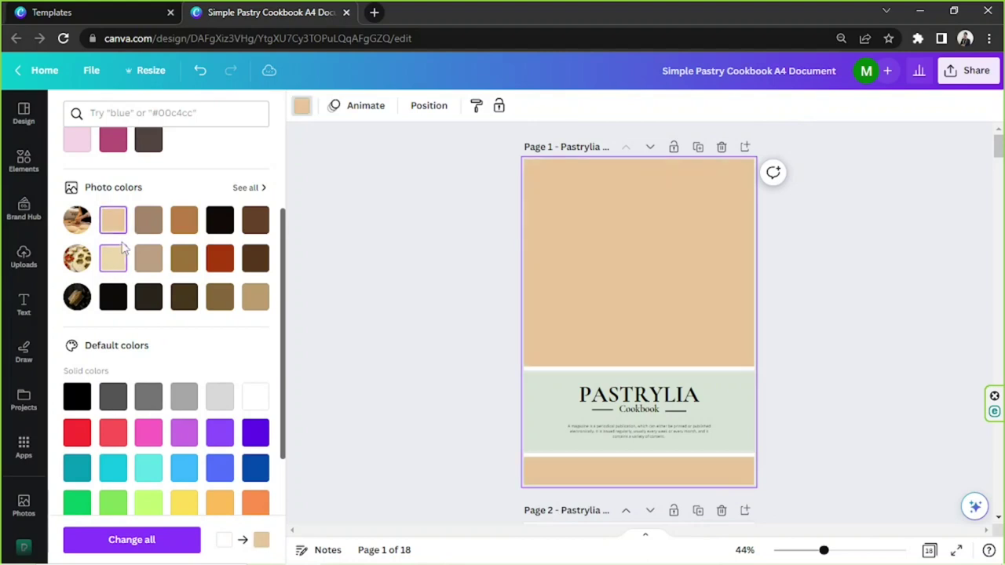
{"action": "left_click", "coordinate": [846, 403]}
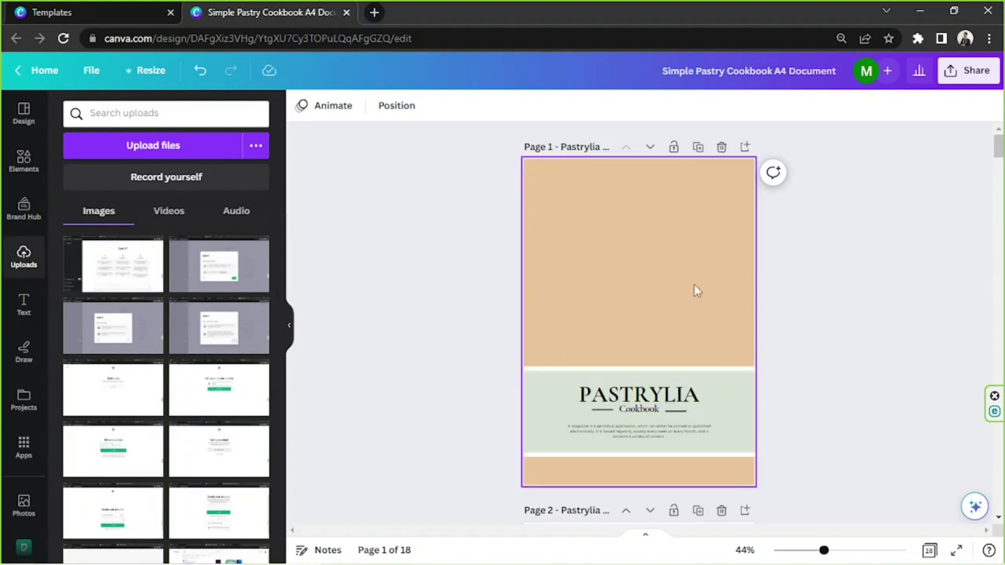
Step: Search the elements for grid and add a layout with two upper cells and one wide lower cell to the cover
{"action": "left_click", "coordinate": [12, 168]}
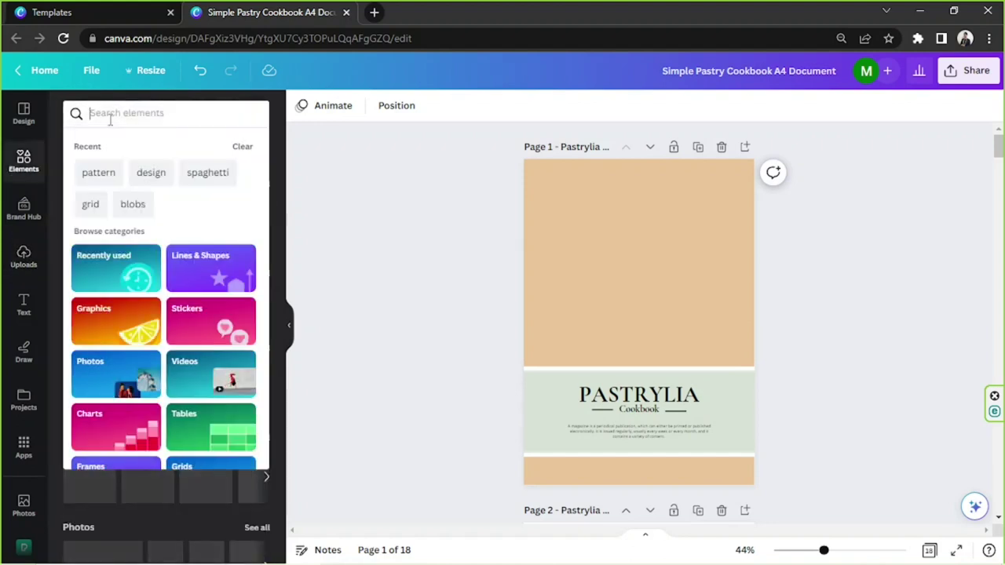
{"action": "type", "text": "grid"}
{"action": "key", "text": "Return"}
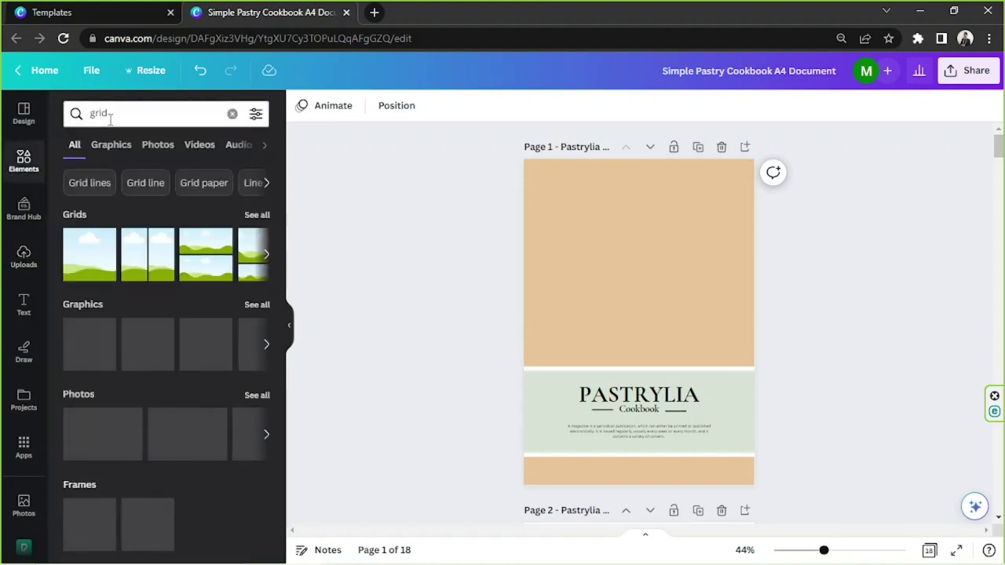
{"action": "left_click", "coordinate": [257, 215]}
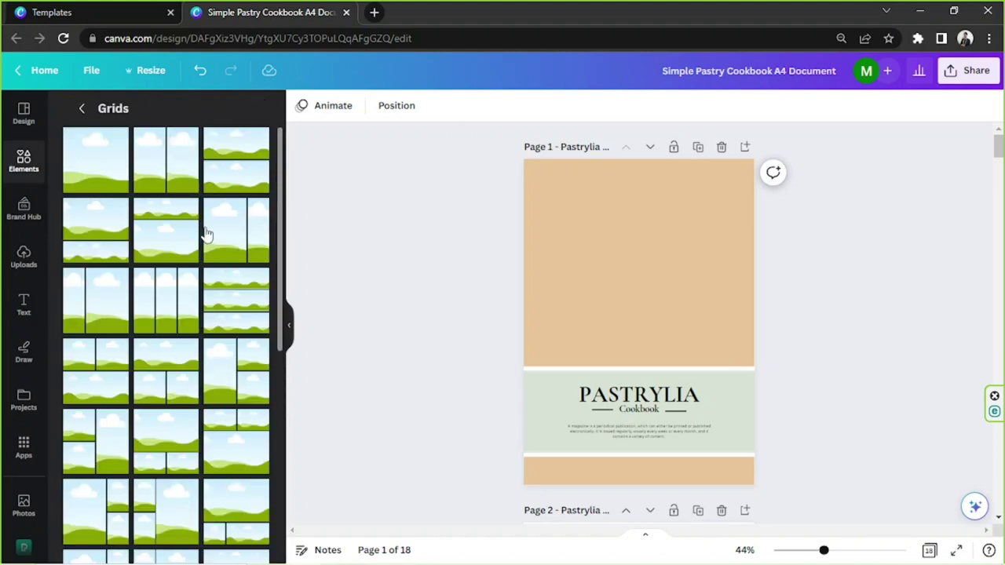
{"action": "scroll", "coordinate": [206, 234], "scroll_direction": "down", "scroll_amount": 5}
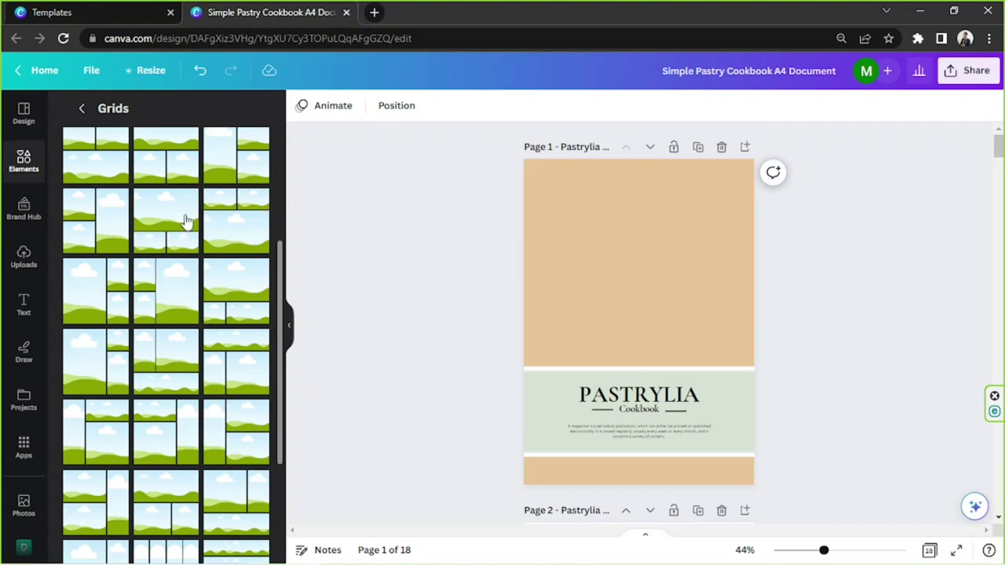
{"action": "left_click", "coordinate": [187, 220]}
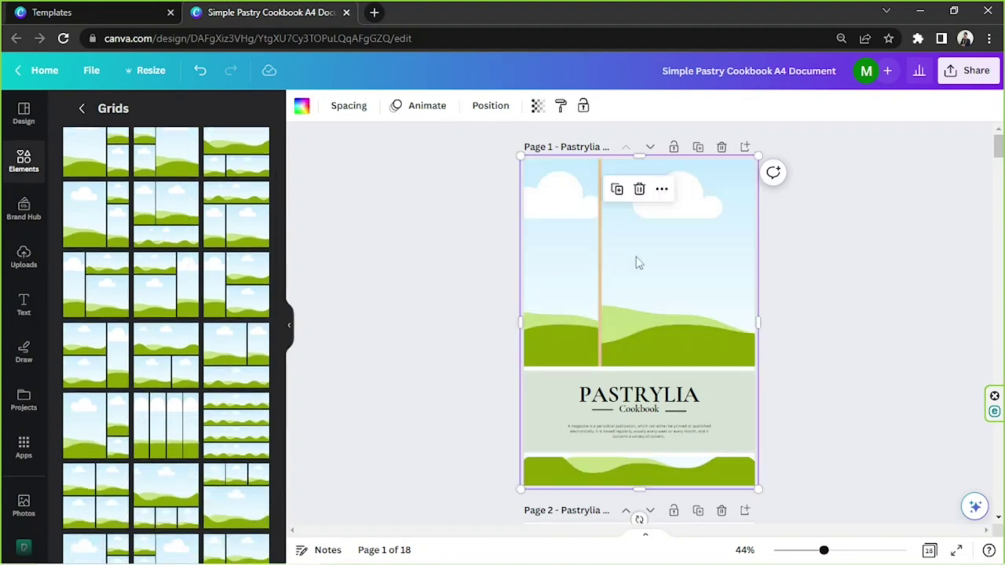
Step: Shrink the photo grid and position it in the tan area above the title band, with even margins on three sides
{"action": "left_click_drag", "start_coordinate": [757, 489], "coordinate": [731, 354]}
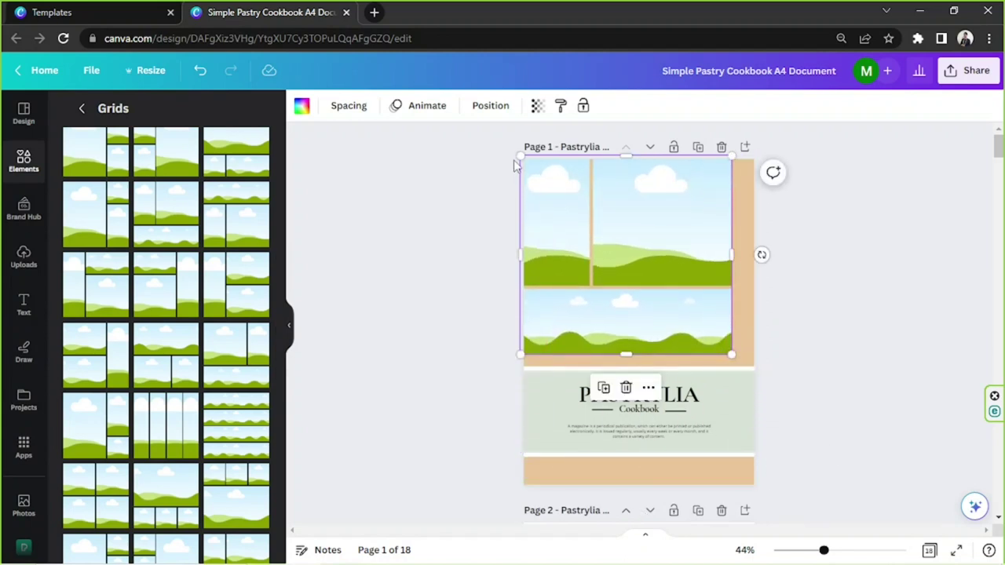
{"action": "left_click_drag", "start_coordinate": [530, 166], "coordinate": [537, 168]}
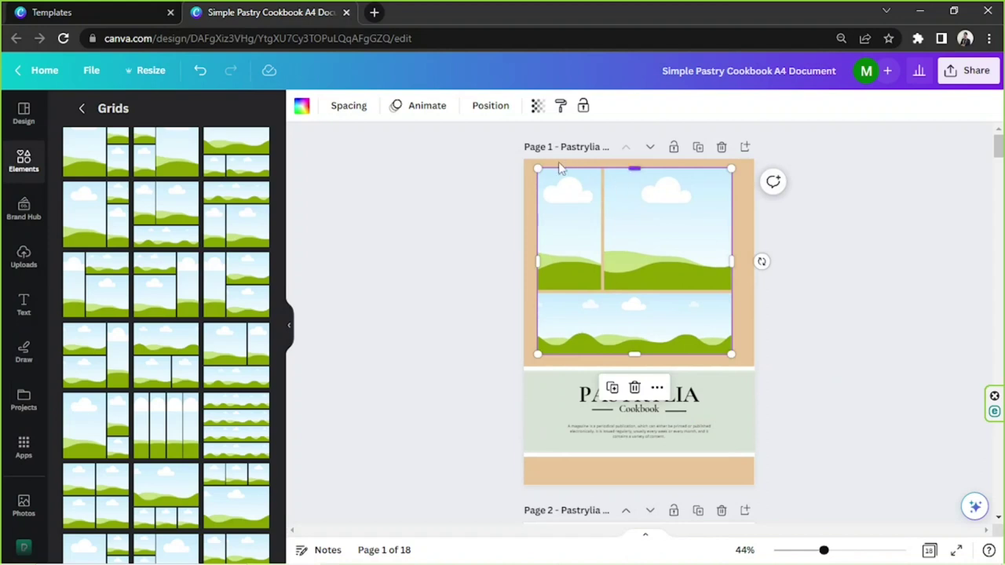
{"action": "left_click_drag", "start_coordinate": [731, 261], "coordinate": [686, 270]}
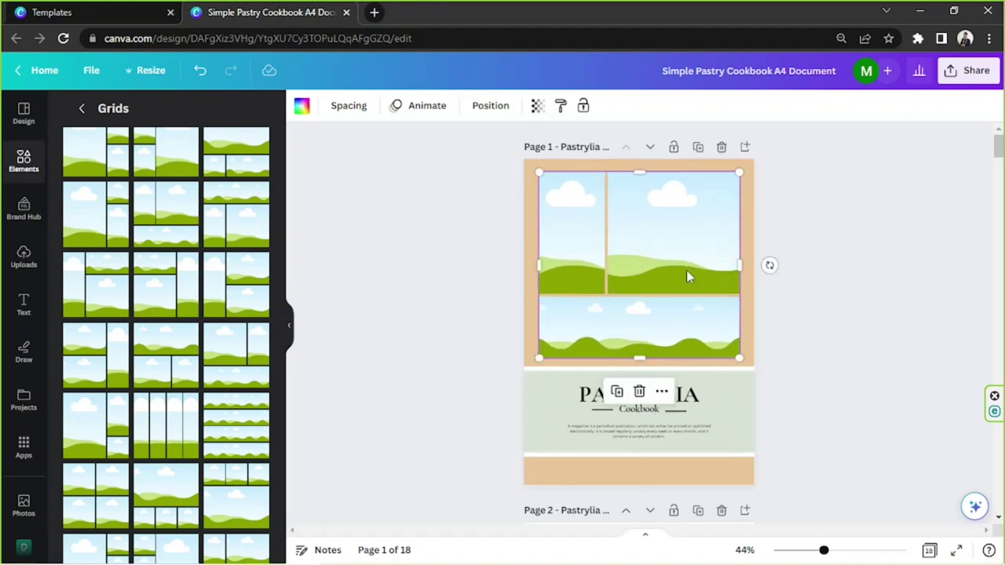
Step: Move the green PASTRYLIA title band with its text and white lines slightly lower on the cover
{"action": "left_click", "coordinate": [837, 327]}
{"action": "scroll", "coordinate": [465, 316], "scroll_direction": "down", "scroll_amount": 2}
{"action": "left_click_drag", "start_coordinate": [462, 282], "coordinate": [638, 384]}
{"action": "left_click_drag", "start_coordinate": [802, 399], "coordinate": [557, 295]}
{"action": "left_click_drag", "start_coordinate": [640, 336], "coordinate": [640, 352]}
{"action": "left_click", "coordinate": [863, 271]}
{"action": "scroll", "coordinate": [816, 311], "scroll_direction": "up", "scroll_amount": 2}
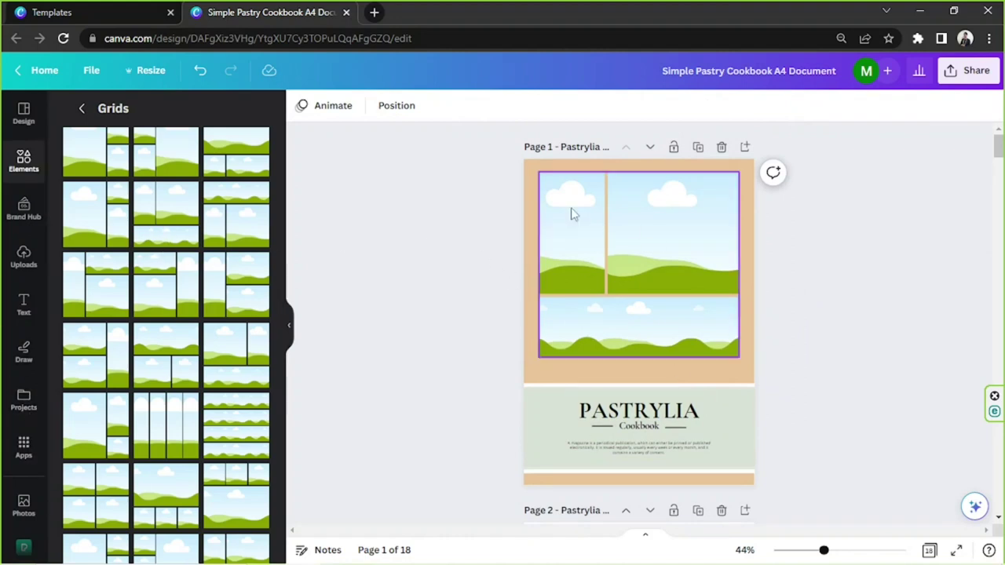
Step: Open the Pixabay app as the source of free images for the cover
{"action": "left_click", "coordinate": [23, 256]}
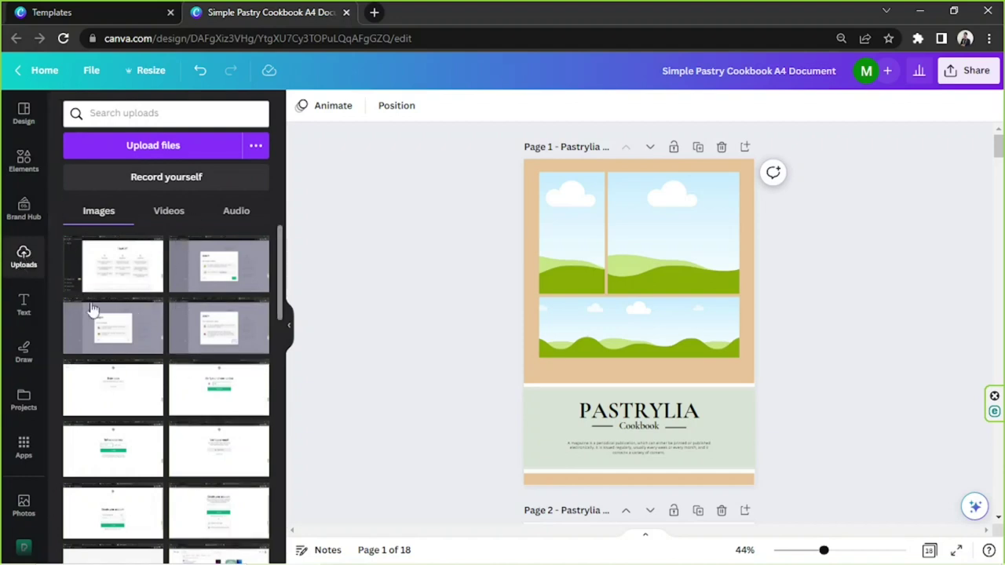
{"action": "scroll", "coordinate": [34, 369], "scroll_direction": "down", "scroll_amount": 1}
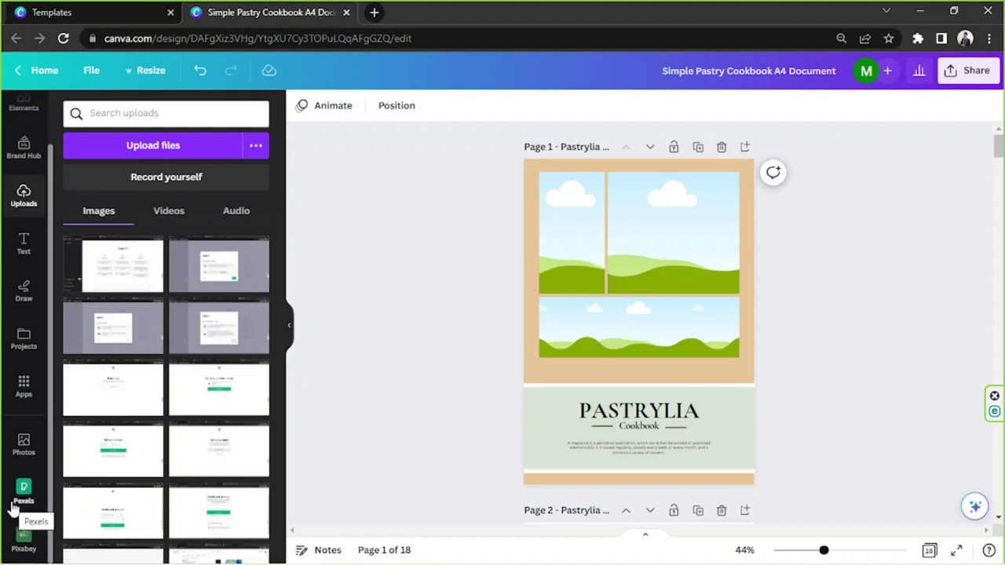
{"action": "left_click", "coordinate": [19, 390]}
{"action": "scroll", "coordinate": [135, 259], "scroll_direction": "down", "scroll_amount": 5}
{"action": "scroll", "coordinate": [136, 259], "scroll_direction": "down", "scroll_amount": 2}
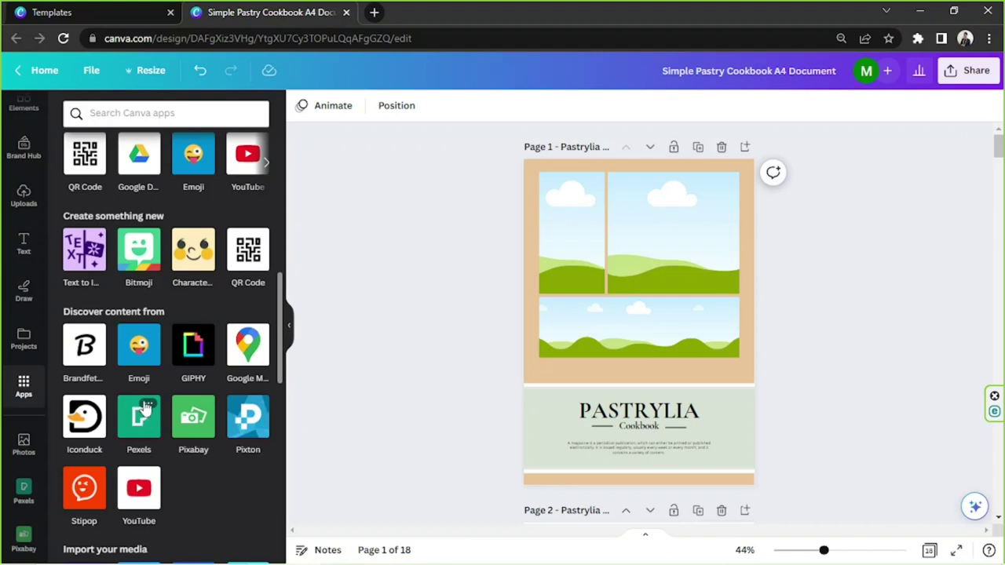
{"action": "left_click", "coordinate": [193, 416]}
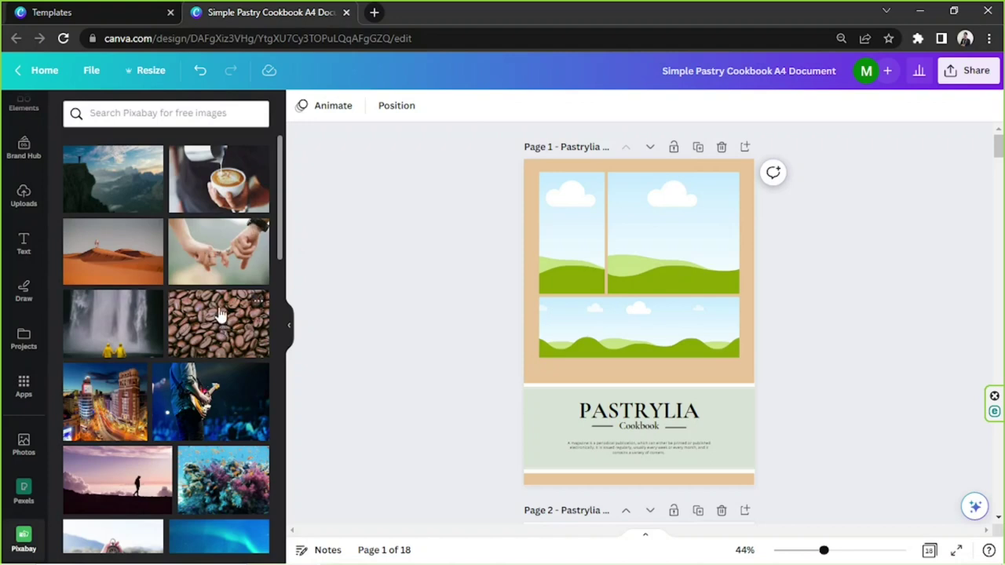
Step: Switch to the Notepad recipe list and copy the dish name Spaghetti Carbonara under Italian Classics
{"action": "left_click", "coordinate": [369, 553]}
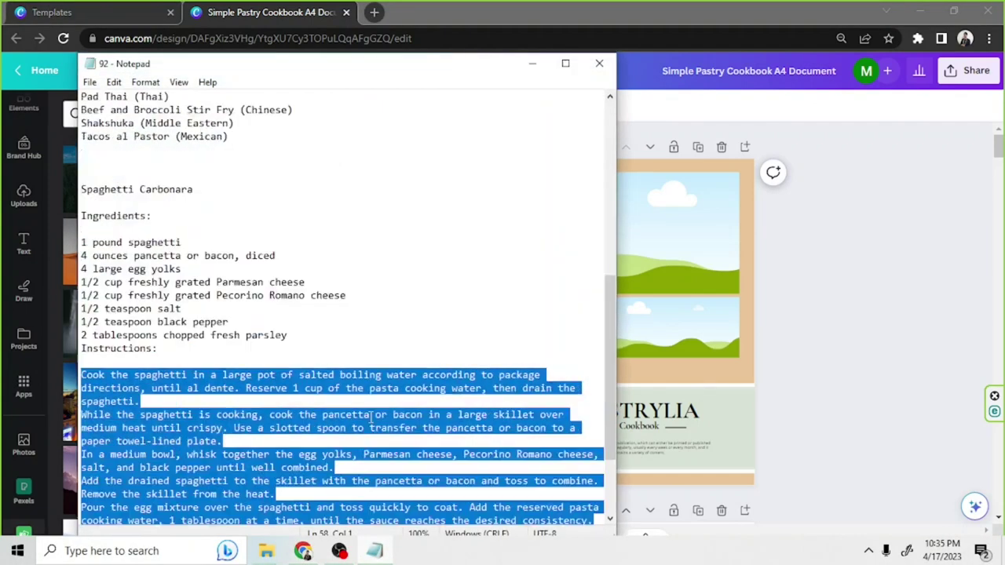
{"action": "scroll", "coordinate": [371, 417], "scroll_direction": "up", "scroll_amount": 8}
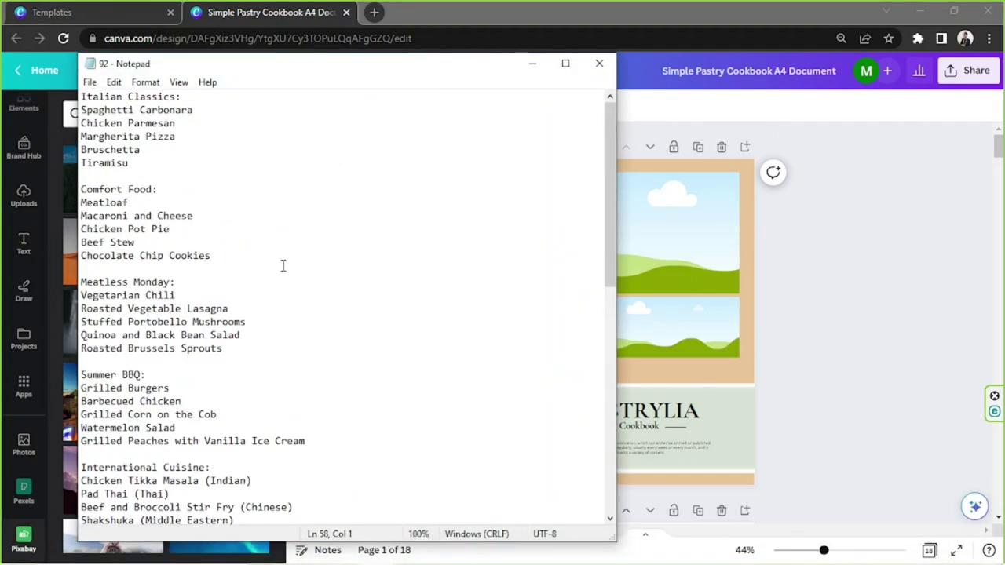
{"action": "scroll", "coordinate": [263, 235], "scroll_direction": "down", "scroll_amount": 5}
{"action": "scroll", "coordinate": [258, 224], "scroll_direction": "up", "scroll_amount": 5}
{"action": "left_click_drag", "start_coordinate": [75, 112], "coordinate": [228, 114]}
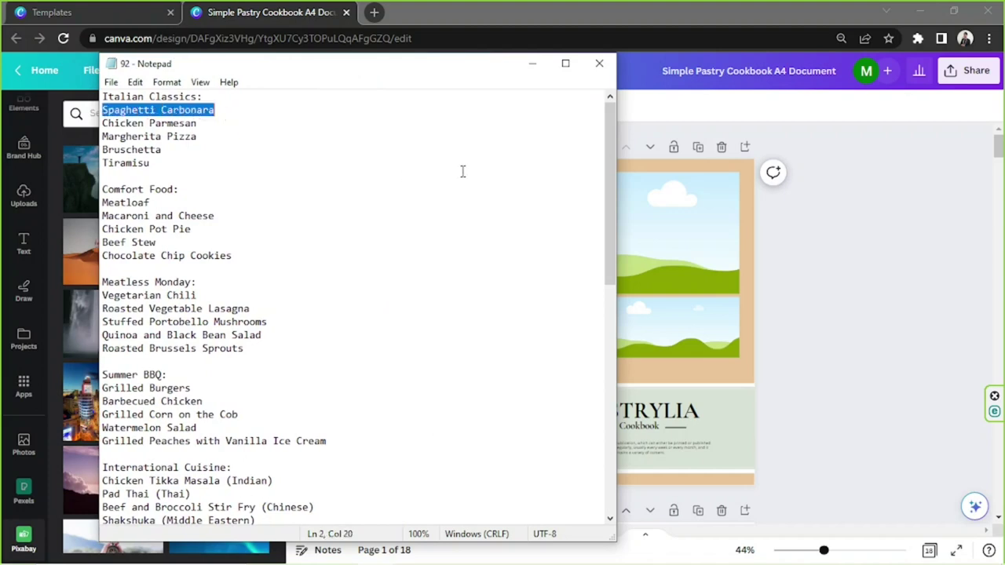
{"action": "key", "text": "ctrl+c"}
Step: Return to Canva and search Pixabay for Spaghetti Carbonara
{"action": "left_click", "coordinate": [824, 253]}
{"action": "left_click", "coordinate": [196, 113]}
{"action": "key", "text": "ctrl+v"}
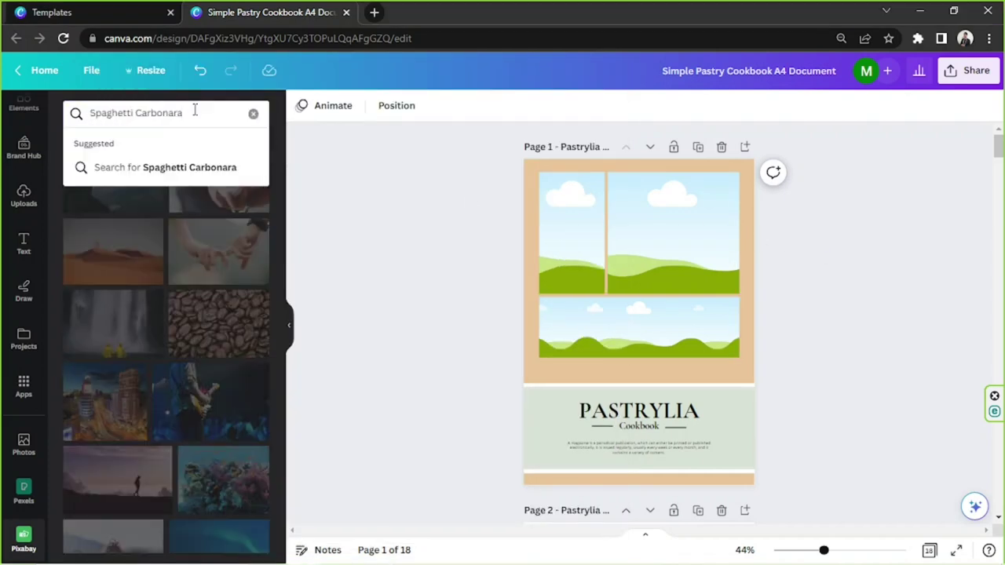
{"action": "key", "text": "Return"}
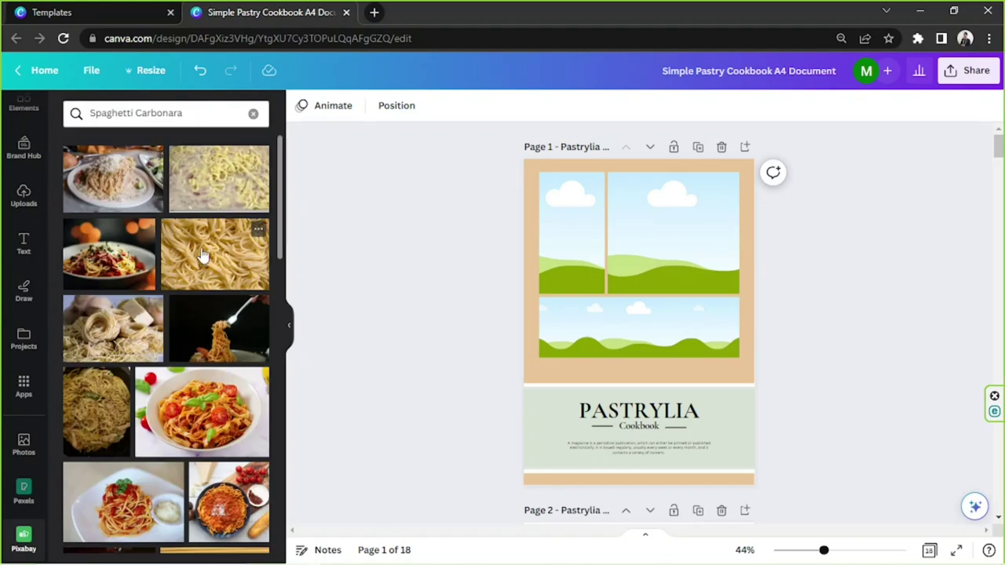
Step: Place the photo of the spaghetti bowl with orange background lights in the large upper grid cell and adjust its crop
{"action": "left_click_drag", "start_coordinate": [126, 259], "coordinate": [664, 261]}
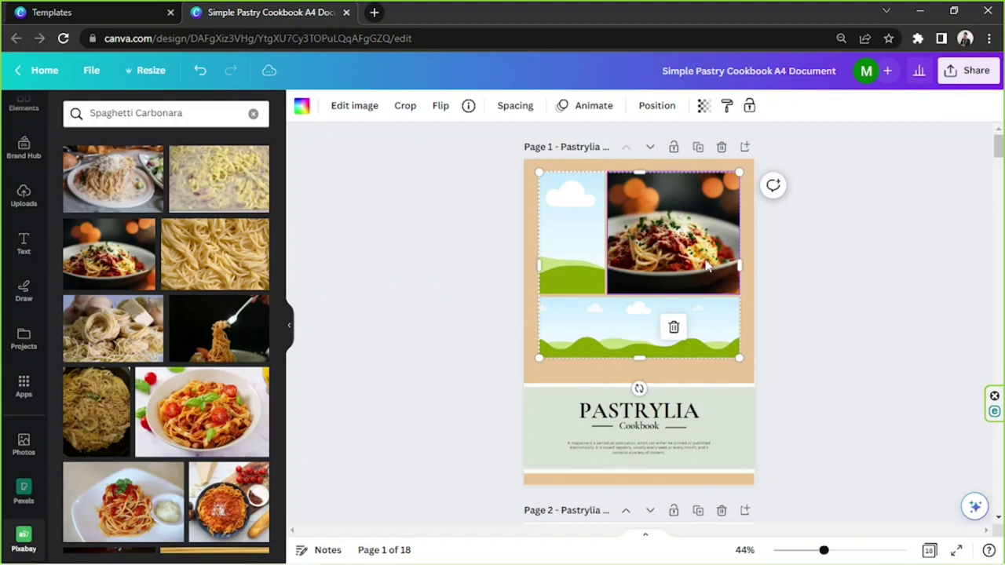
{"action": "double_click", "coordinate": [693, 255]}
{"action": "left_click_drag", "start_coordinate": [692, 255], "coordinate": [695, 251]}
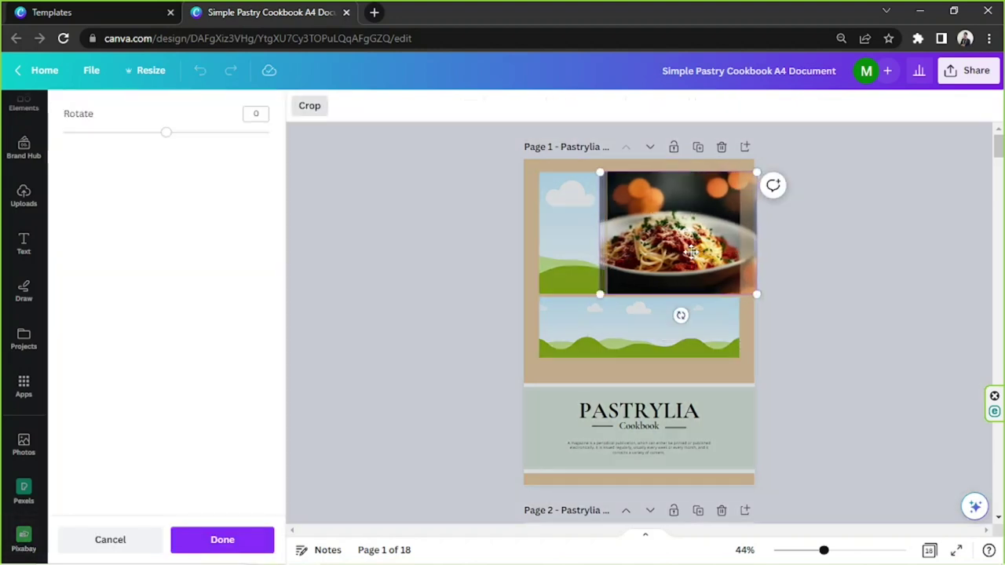
{"action": "left_click", "coordinate": [203, 542]}
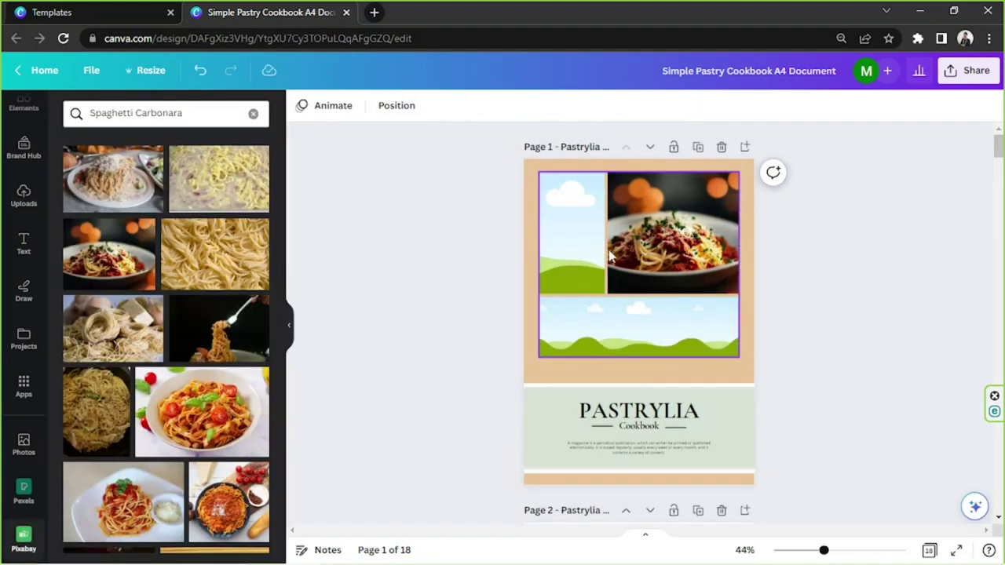
Step: Check the next dish in Notepad, search Pixabay for chicken parmesan, and place the stacked wraps photo in the narrow upper grid cell
{"action": "mouse_move", "coordinate": [275, 542]}
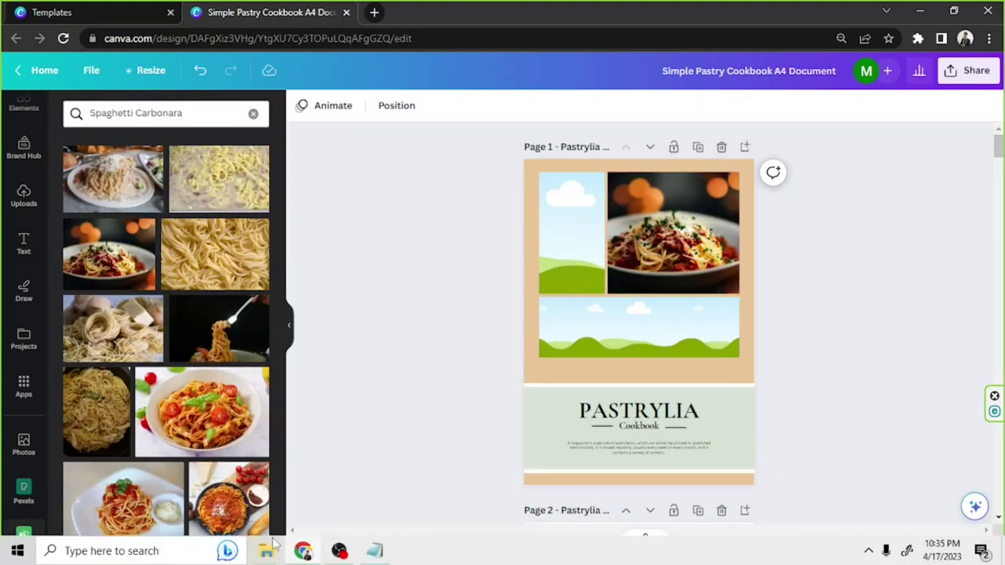
{"action": "left_click", "coordinate": [376, 551]}
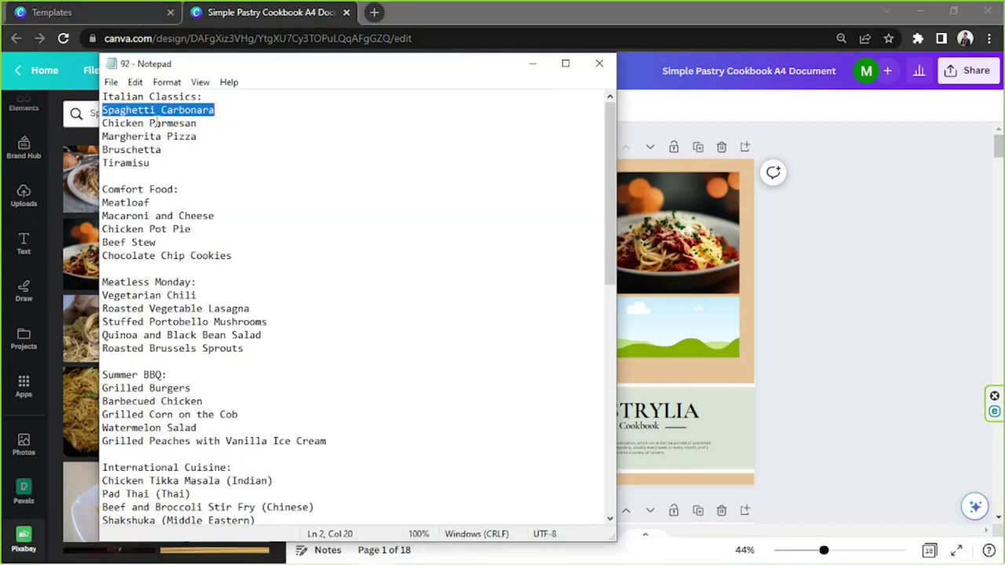
{"action": "left_click", "coordinate": [935, 270]}
{"action": "left_click", "coordinate": [208, 118]}
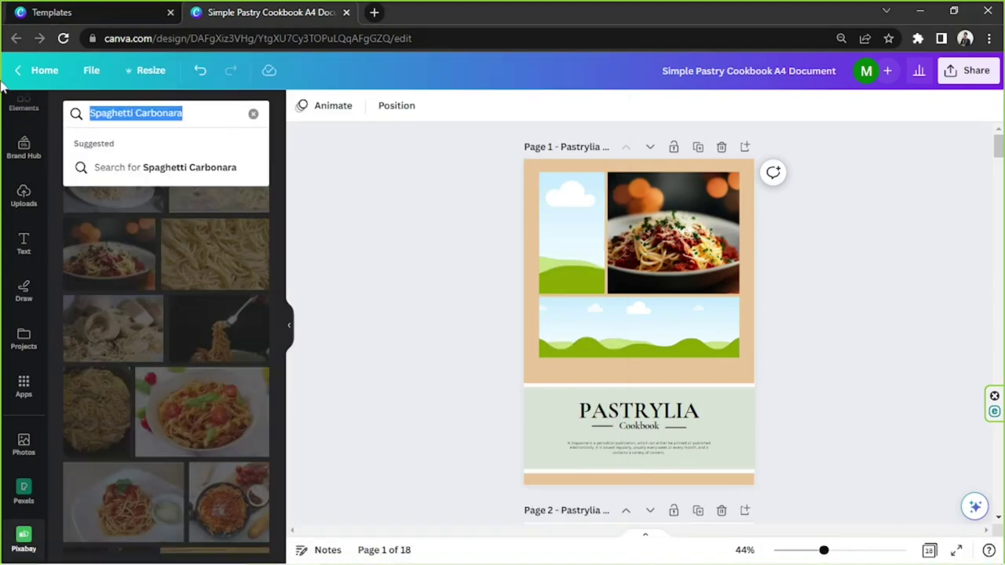
{"action": "type", "text": "chicken parmesan"}
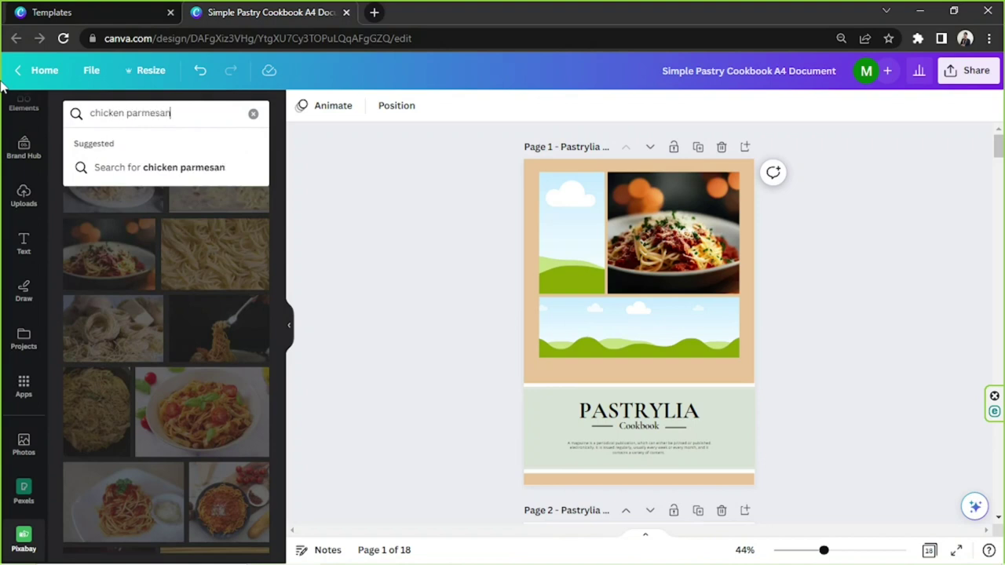
{"action": "key", "text": "Return"}
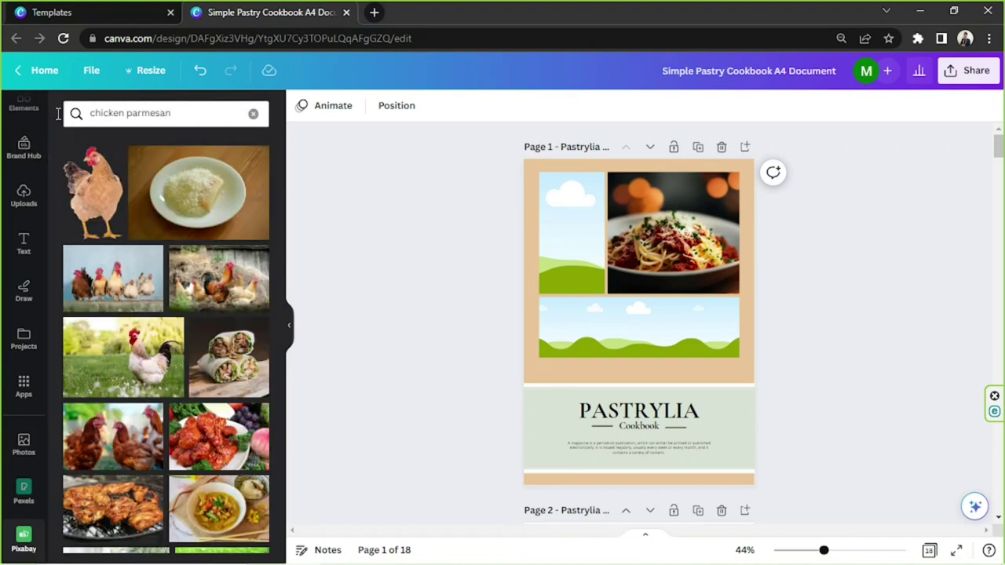
{"action": "scroll", "coordinate": [169, 311], "scroll_direction": "down", "scroll_amount": 2}
{"action": "left_click_drag", "start_coordinate": [228, 210], "coordinate": [558, 252]}
Step: Copy the word Pizza from the Notepad recipe list and search Pixabay in Canva for it
{"action": "mouse_move", "coordinate": [288, 556]}
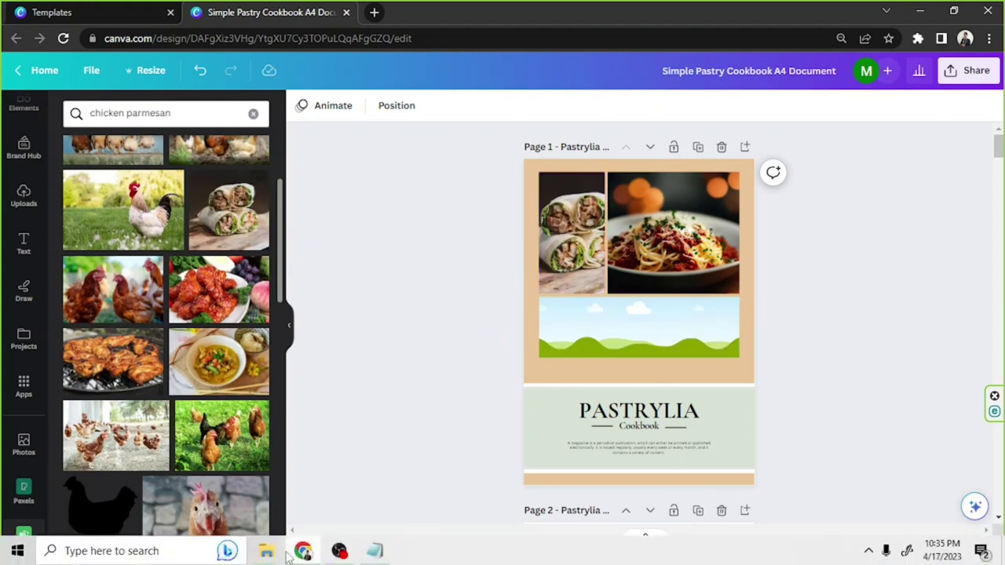
{"action": "left_click", "coordinate": [374, 552]}
{"action": "scroll", "coordinate": [255, 255], "scroll_direction": "down", "scroll_amount": 2}
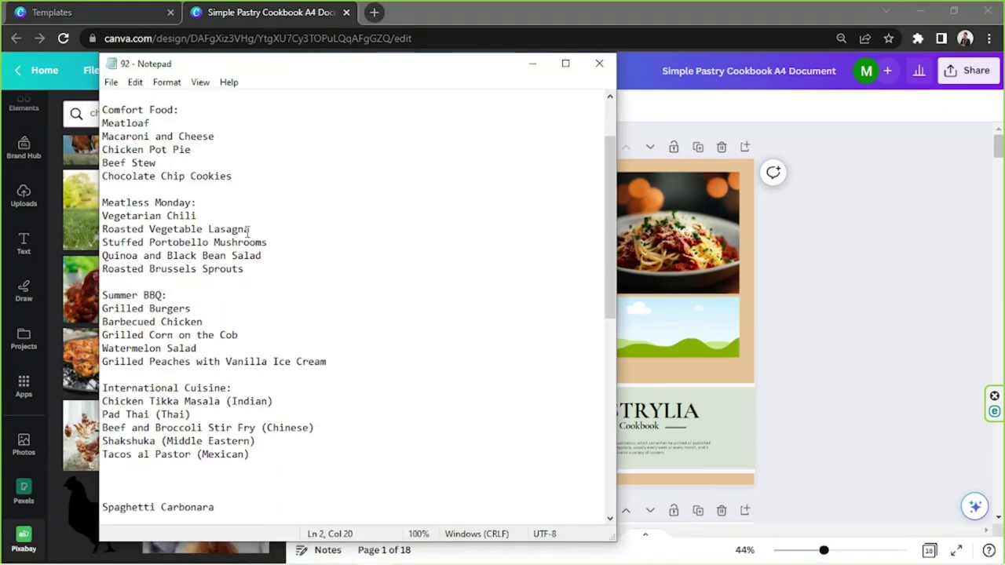
{"action": "scroll", "coordinate": [255, 202], "scroll_direction": "up", "scroll_amount": 2}
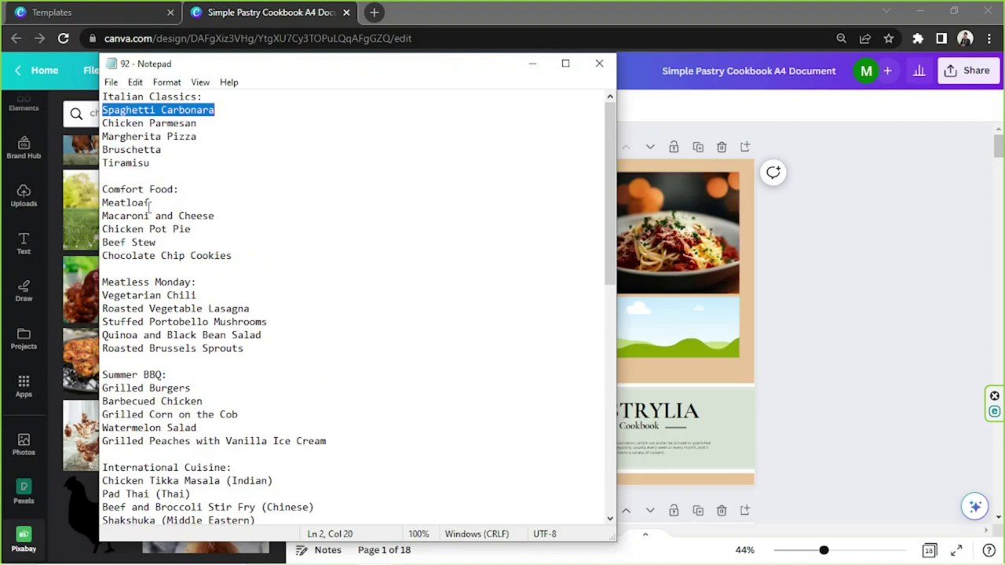
{"action": "double_click", "coordinate": [187, 136]}
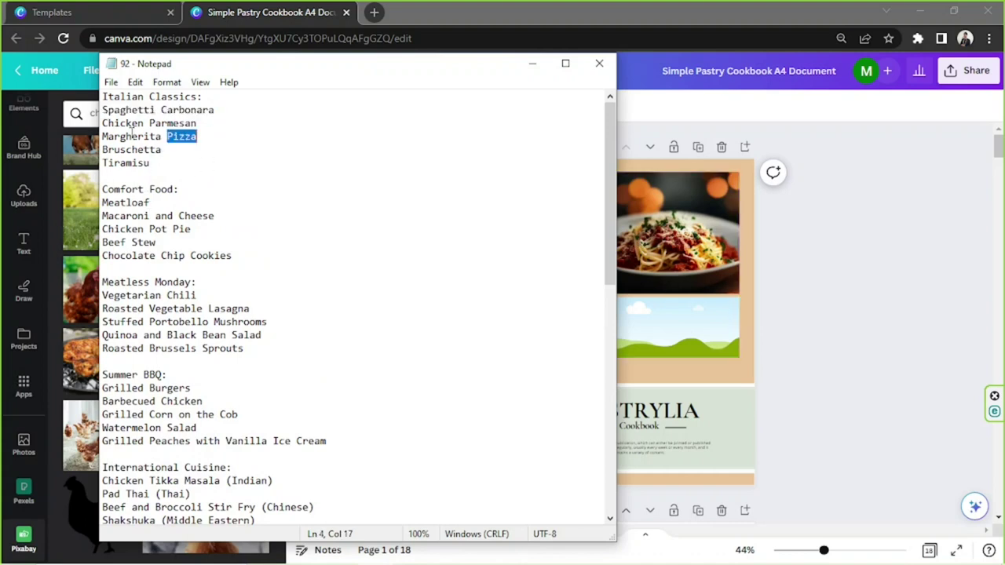
{"action": "key", "text": "alt+Tab"}
{"action": "key", "text": "ctrl+a"}
{"action": "key", "text": "ctrl+v"}
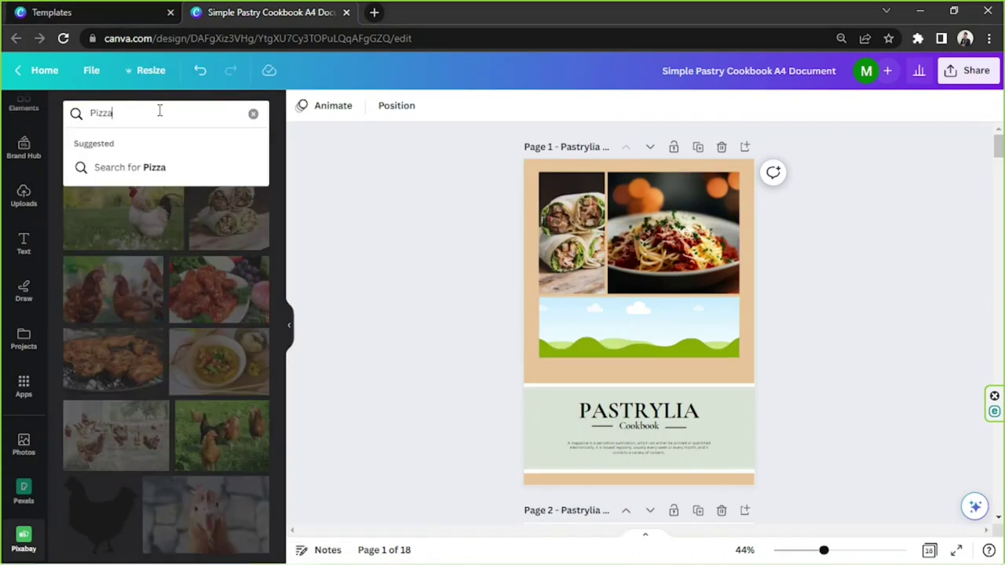
{"action": "key", "text": "Return"}
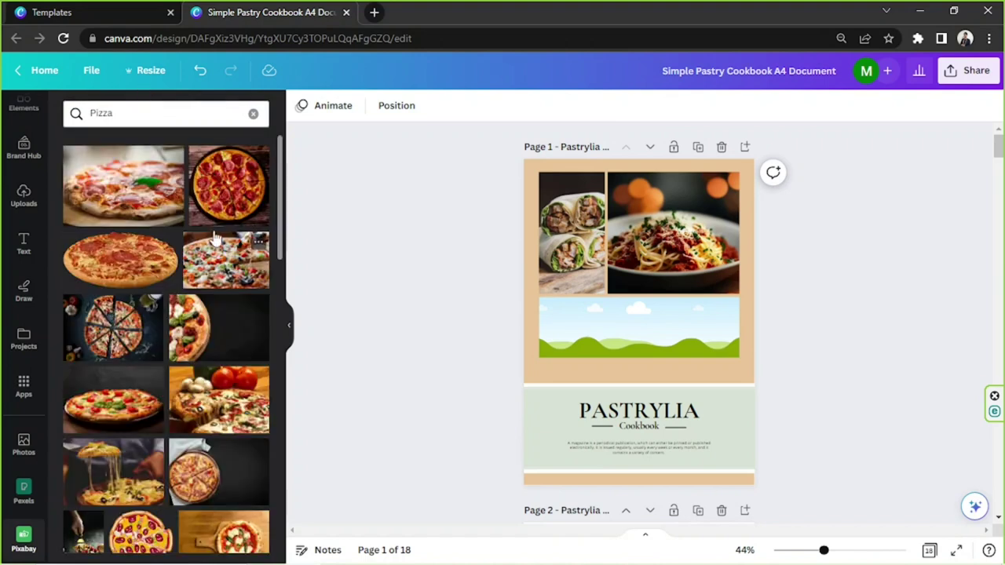
Step: Fill the wide lower grid cell with the photo of cheesy pizza beside tomatoes and confirm its crop
{"action": "left_click_drag", "start_coordinate": [157, 184], "coordinate": [660, 355]}
{"action": "scroll", "coordinate": [208, 207], "scroll_direction": "down", "scroll_amount": 2}
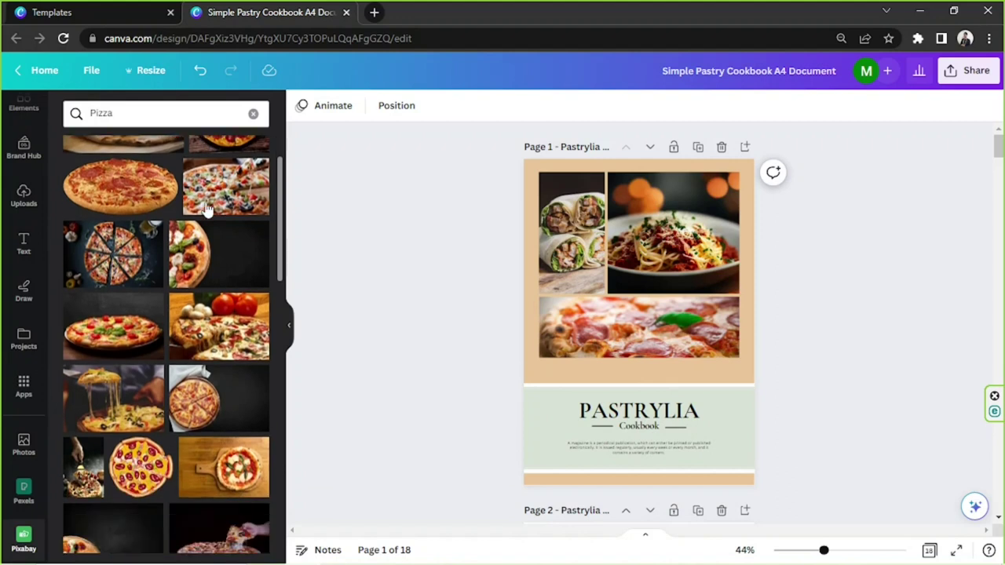
{"action": "left_click_drag", "start_coordinate": [239, 318], "coordinate": [562, 244]}
{"action": "double_click", "coordinate": [624, 311]}
{"action": "left_click", "coordinate": [206, 537]}
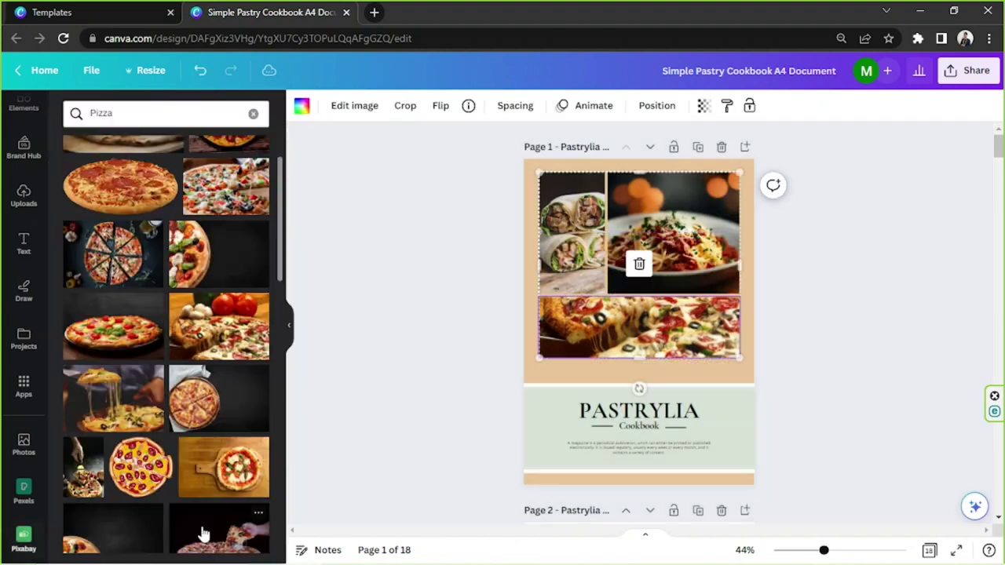
{"action": "left_click", "coordinate": [899, 345]}
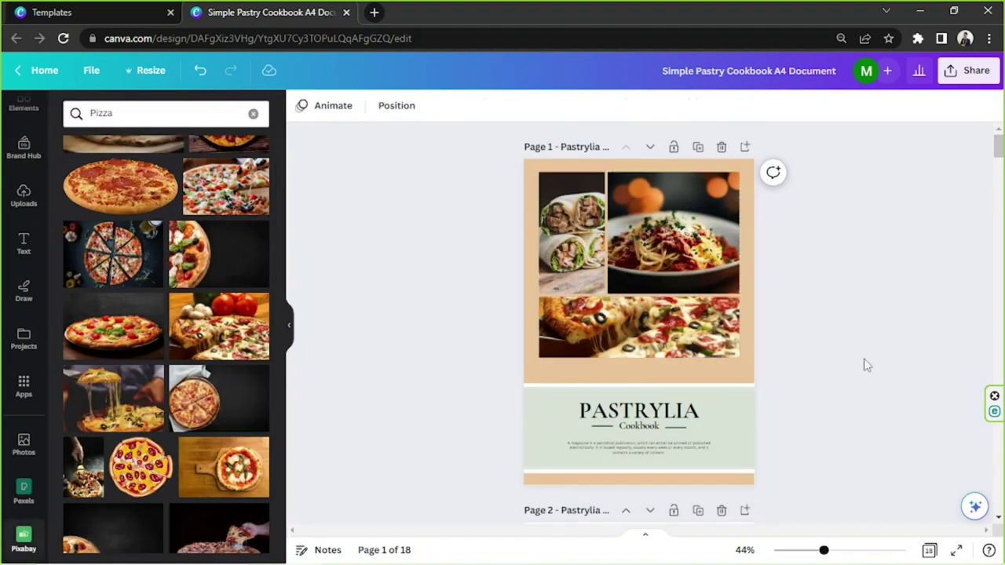
Step: Delete the white rectangle behind the green title panel on the cover page
{"action": "left_click_drag", "start_coordinate": [434, 163], "coordinate": [773, 358]}
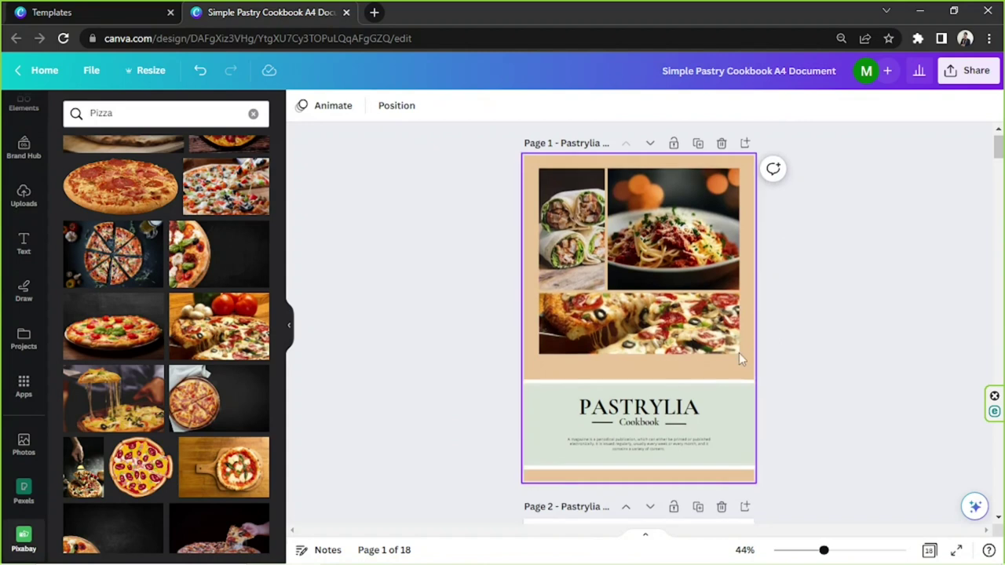
{"action": "scroll", "coordinate": [739, 353], "scroll_direction": "down", "scroll_amount": 2}
{"action": "scroll", "coordinate": [703, 359], "scroll_direction": "up", "scroll_amount": 2}
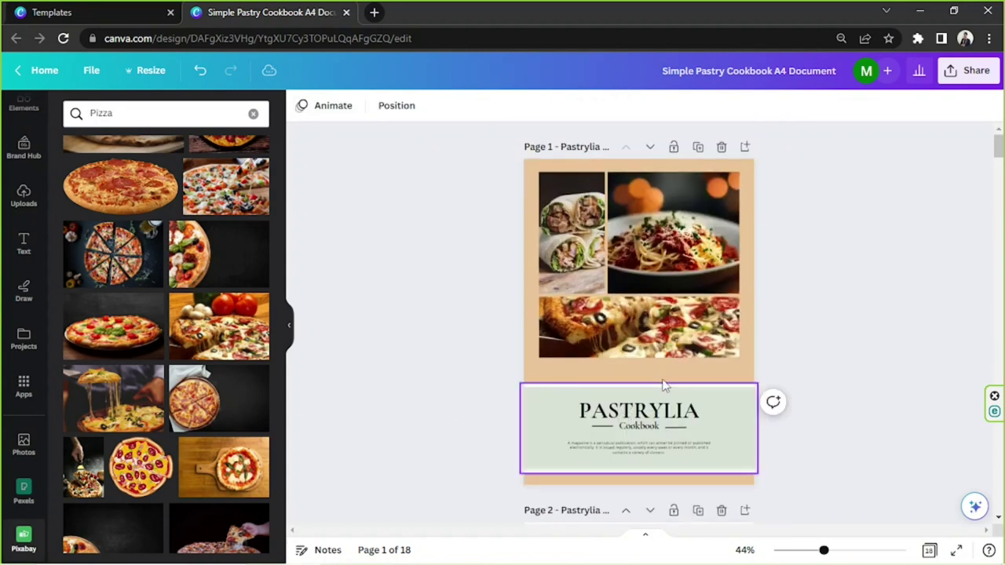
{"action": "left_click", "coordinate": [658, 386]}
{"action": "left_click", "coordinate": [660, 385]}
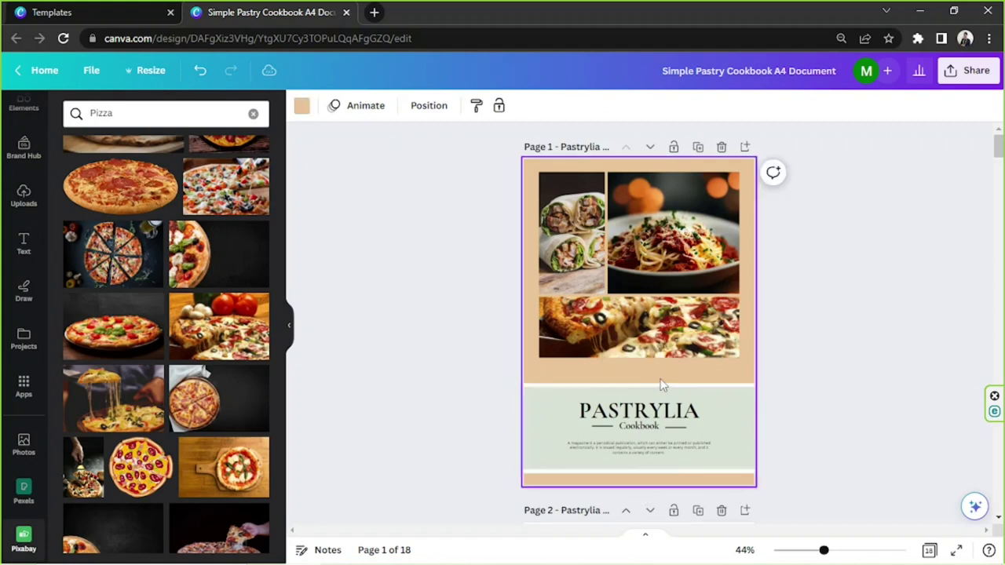
{"action": "left_click", "coordinate": [661, 387]}
{"action": "left_click", "coordinate": [661, 390]}
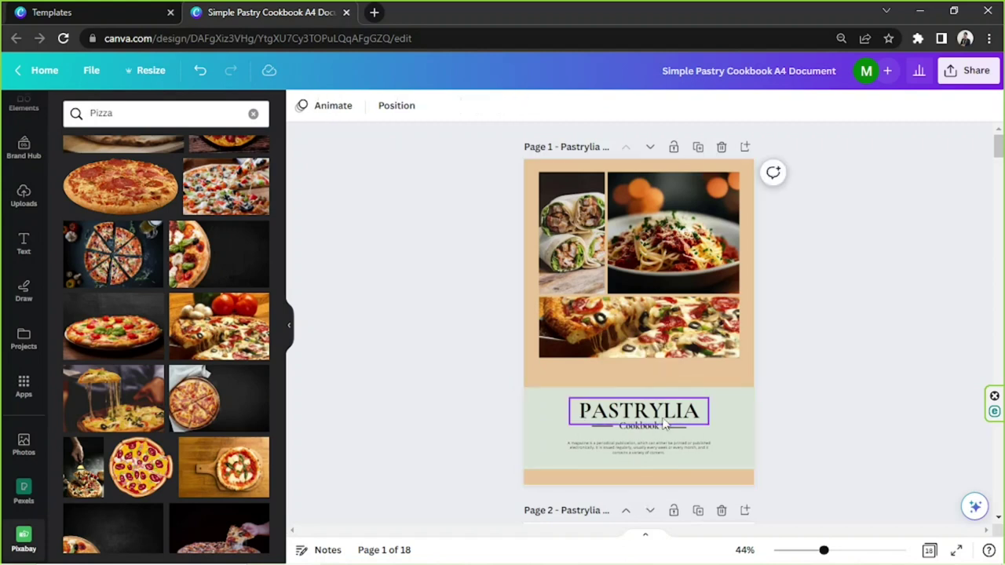
Step: Recolor the green title panel on the cover with the light brown from the wraps photo's colors
{"action": "left_click", "coordinate": [732, 428]}
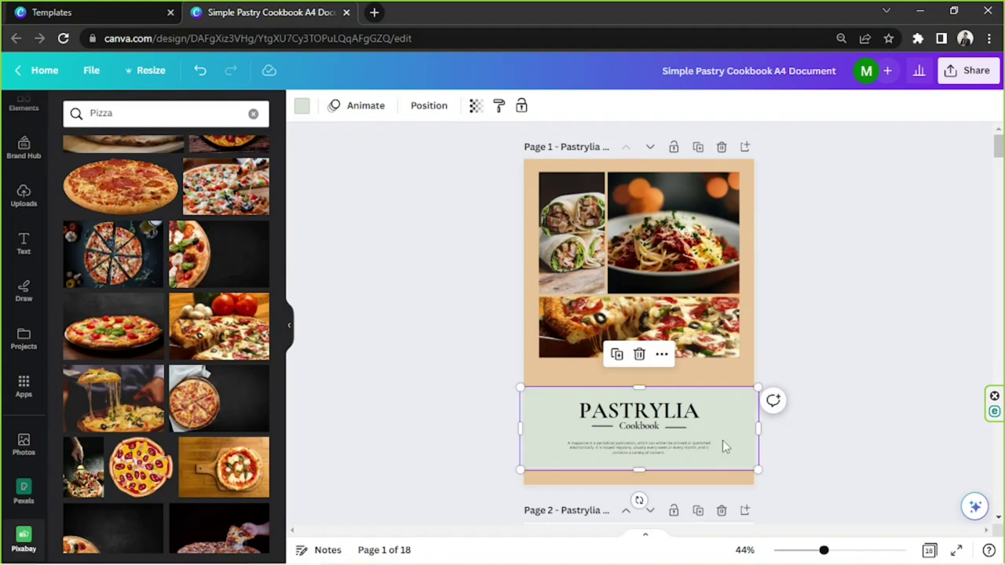
{"action": "left_click", "coordinate": [302, 106]}
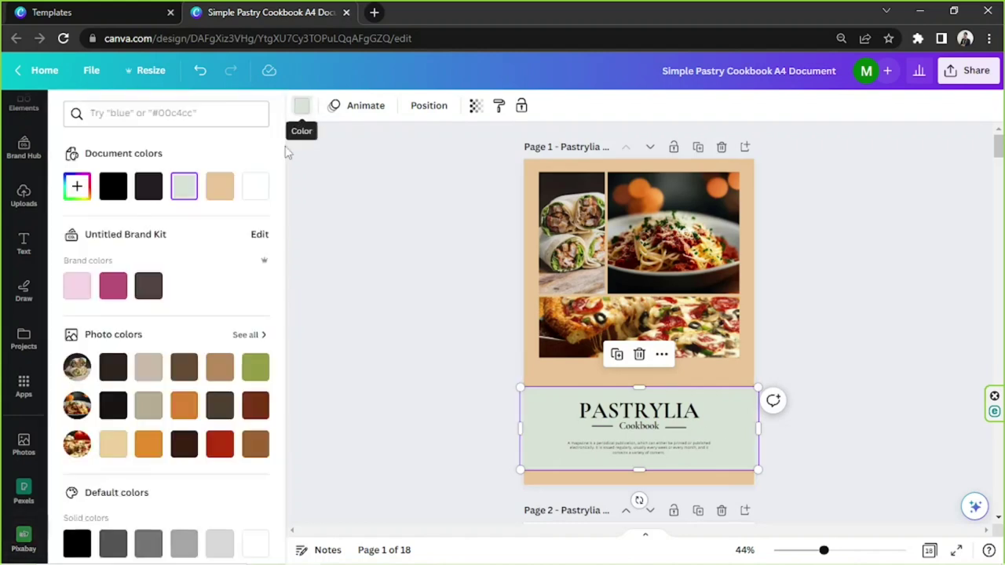
{"action": "left_click", "coordinate": [220, 367]}
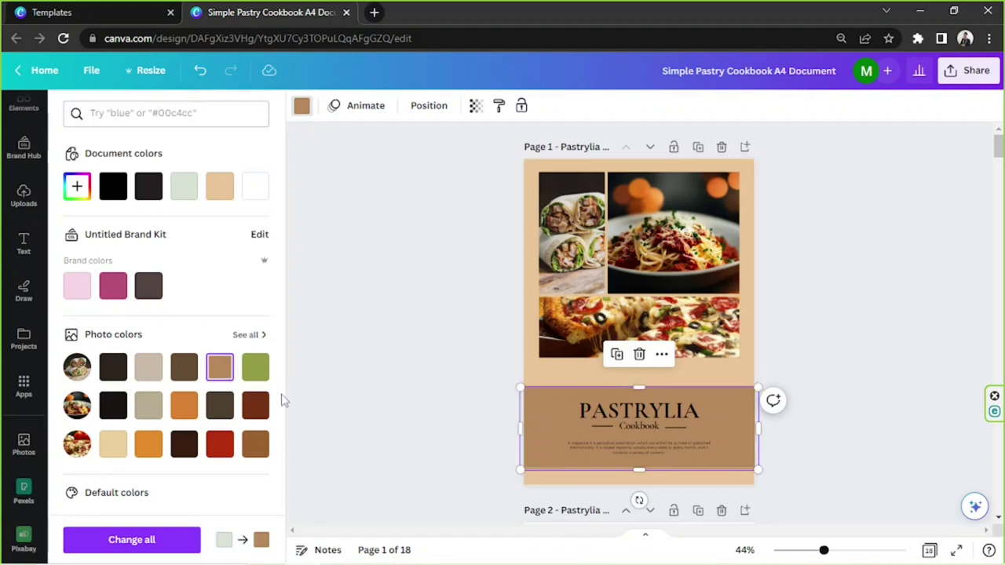
{"action": "left_click", "coordinate": [256, 405]}
{"action": "left_click", "coordinate": [220, 368]}
{"action": "key", "text": "Escape"}
{"action": "left_click", "coordinate": [814, 390]}
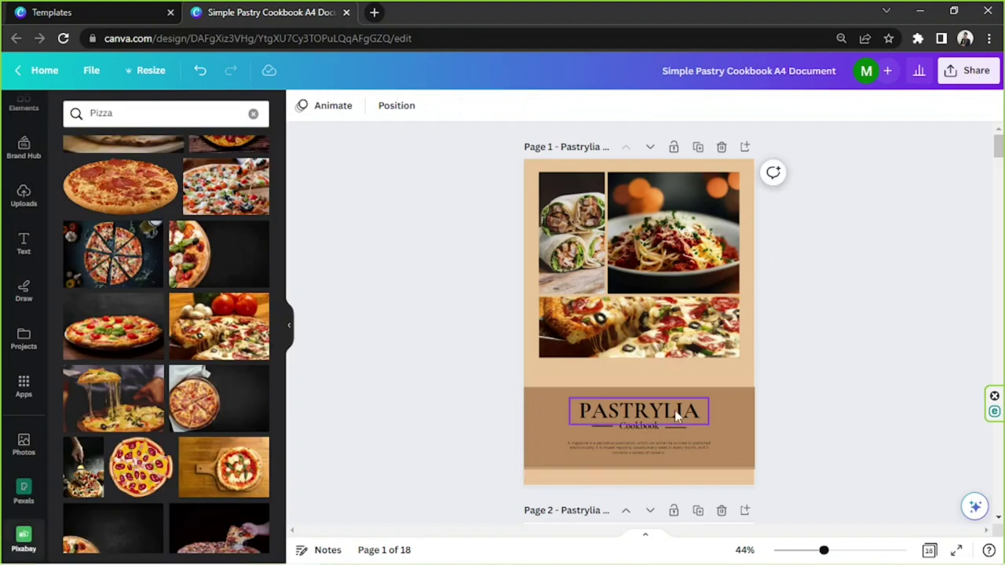
Step: Change the text color of the PASTRYLIA title and the Cookbook subtitle to white
{"action": "left_click", "coordinate": [660, 421]}
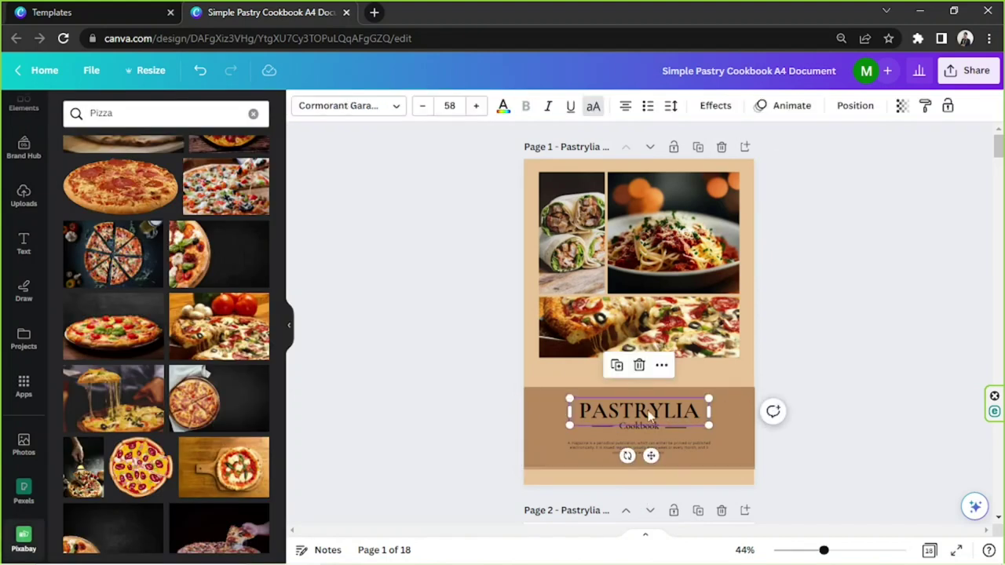
{"action": "left_click", "coordinate": [503, 107]}
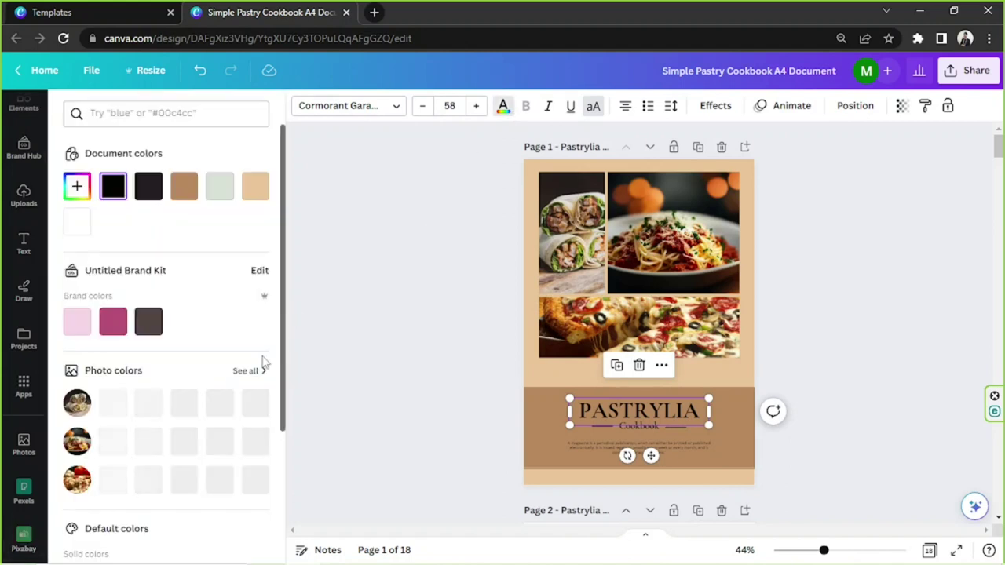
{"action": "scroll", "coordinate": [240, 353], "scroll_direction": "down", "scroll_amount": 3}
{"action": "left_click", "coordinate": [247, 391]}
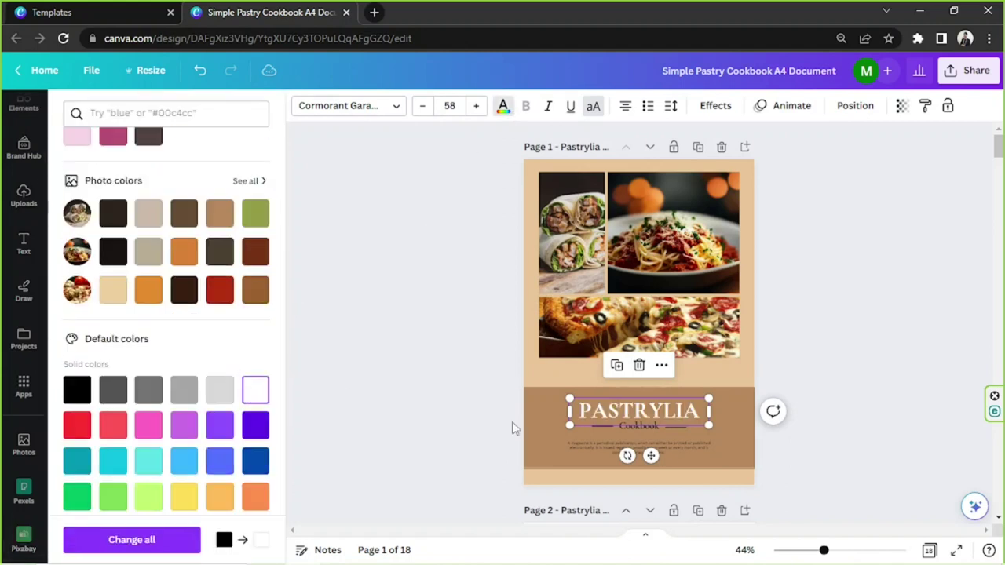
{"action": "left_click", "coordinate": [662, 429]}
{"action": "left_click", "coordinate": [255, 390]}
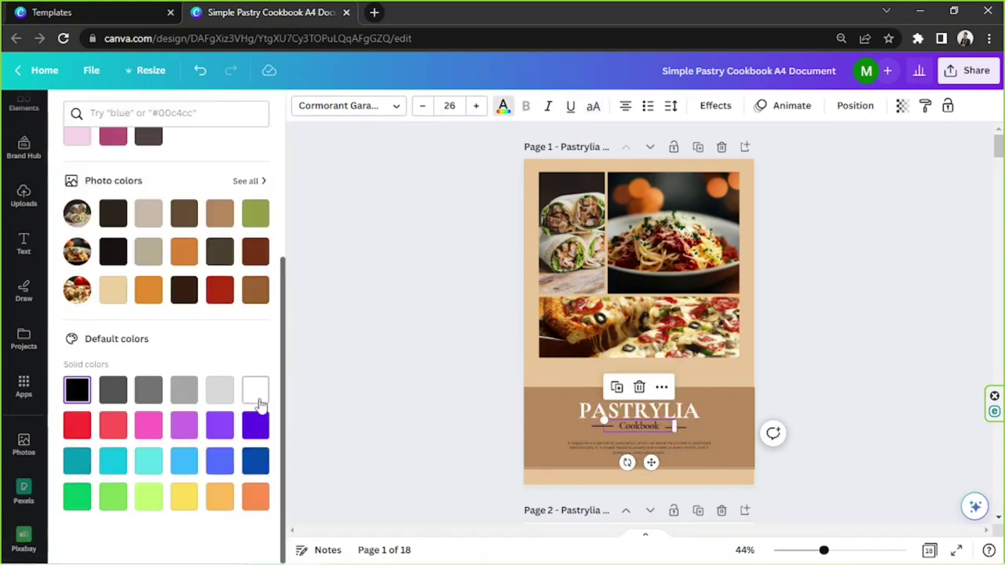
Step: Recolor the two short lines on either side of the Cookbook subtitle to white
{"action": "left_click", "coordinate": [592, 427]}
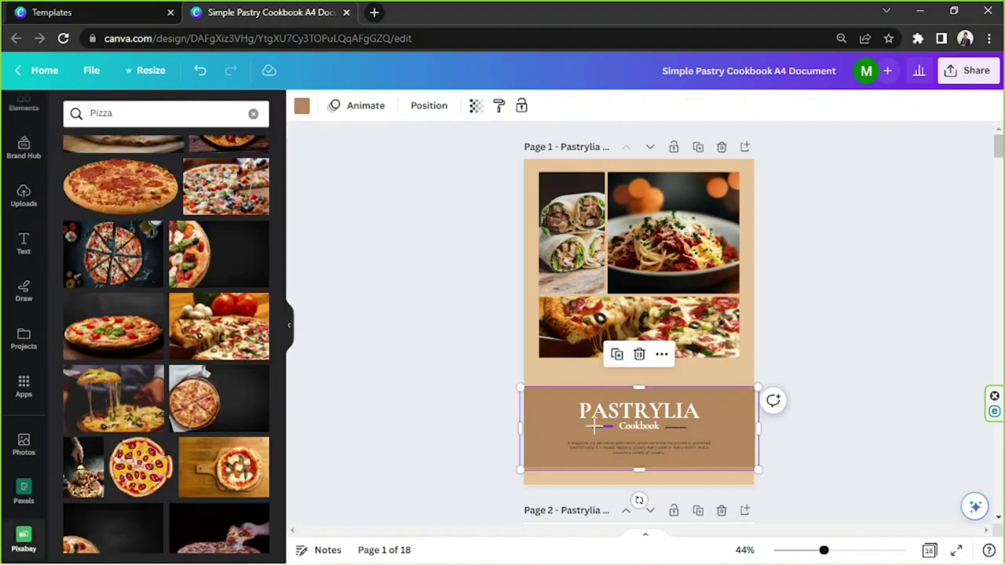
{"action": "left_click", "coordinate": [305, 106]}
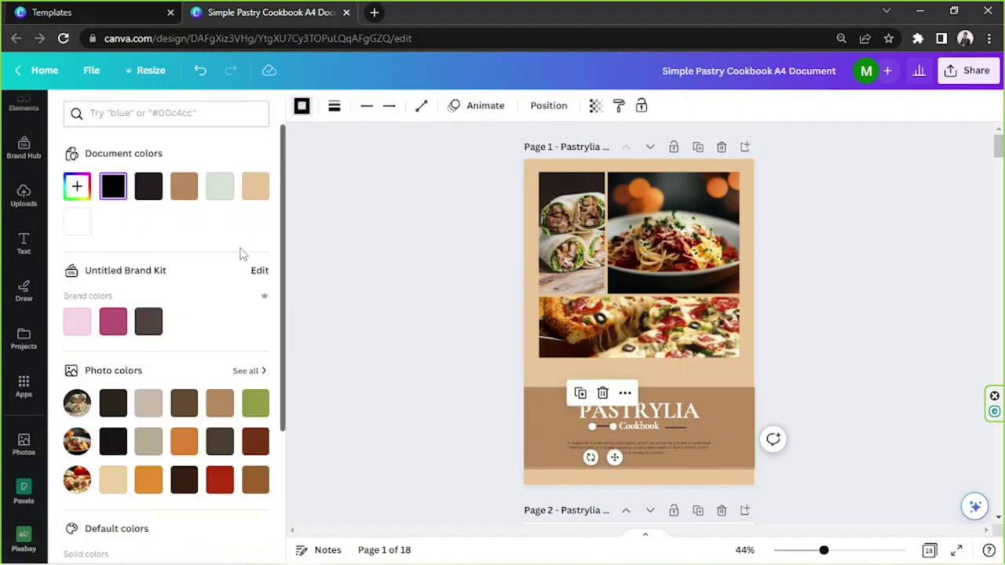
{"action": "scroll", "coordinate": [245, 369], "scroll_direction": "down", "scroll_amount": 3}
{"action": "left_click", "coordinate": [257, 392]}
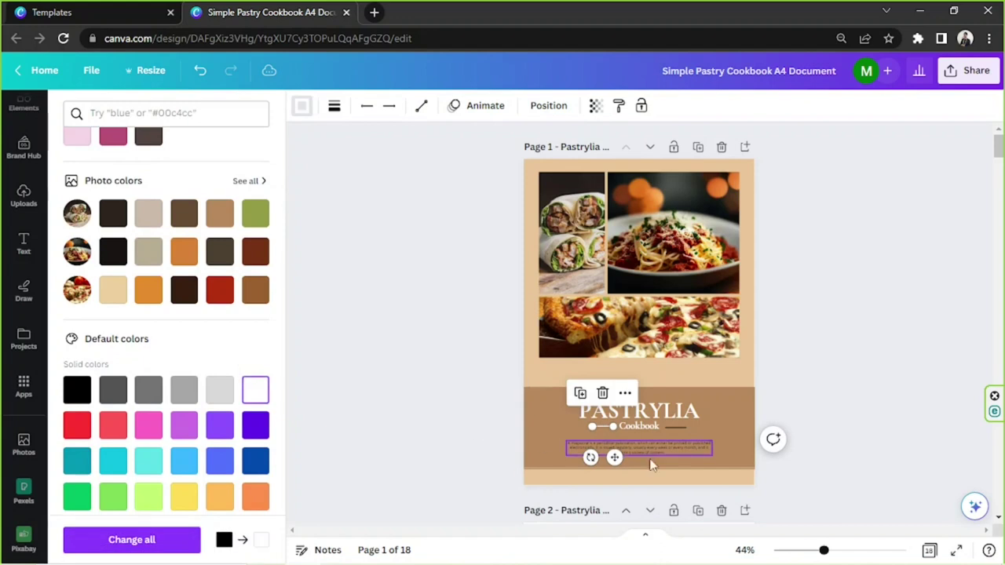
{"action": "left_click", "coordinate": [685, 430]}
{"action": "left_click", "coordinate": [257, 392]}
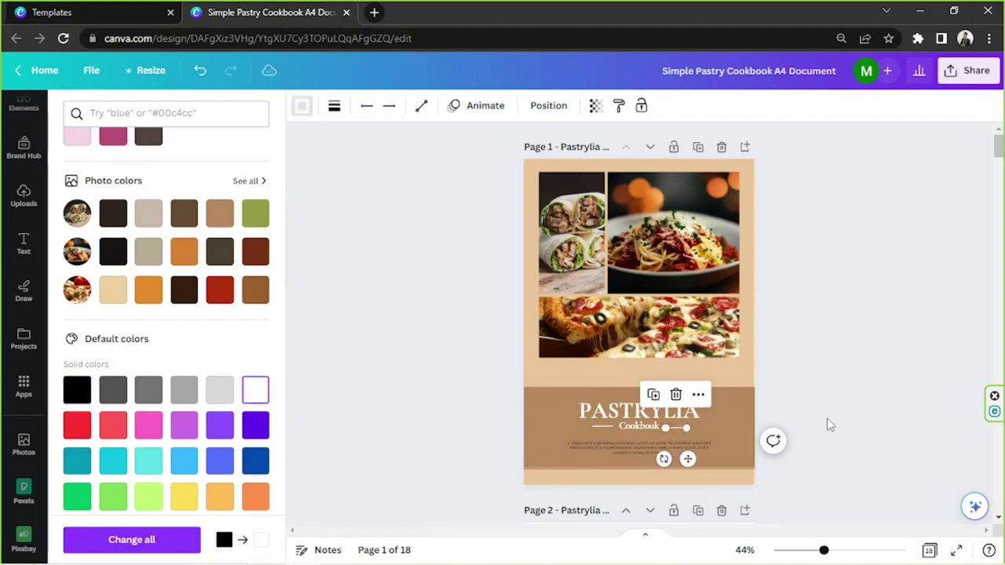
Step: Delete the small description paragraph and move the Cookbook subtitle with its left line lower in the brown panel
{"action": "left_click", "coordinate": [651, 445]}
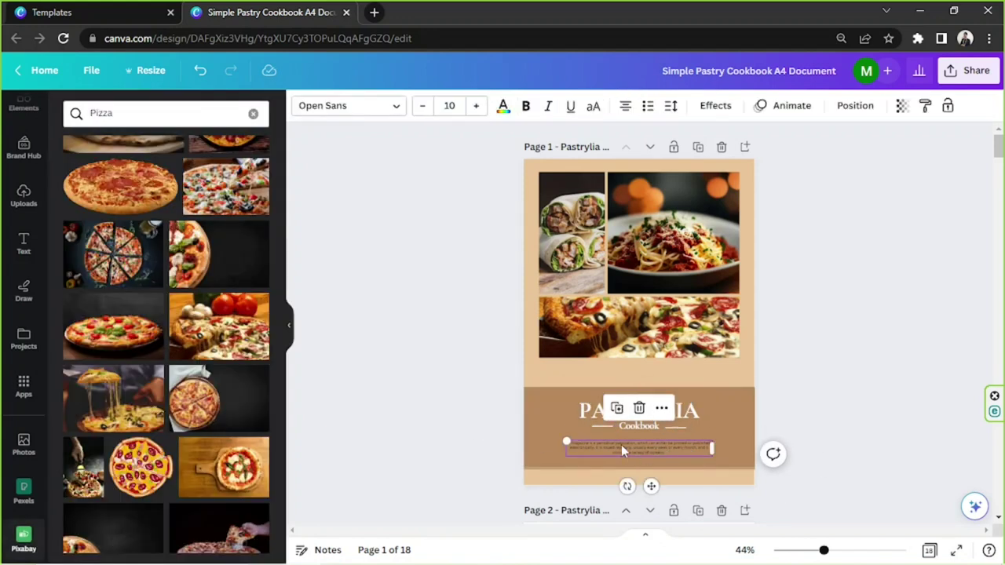
{"action": "left_click", "coordinate": [639, 409]}
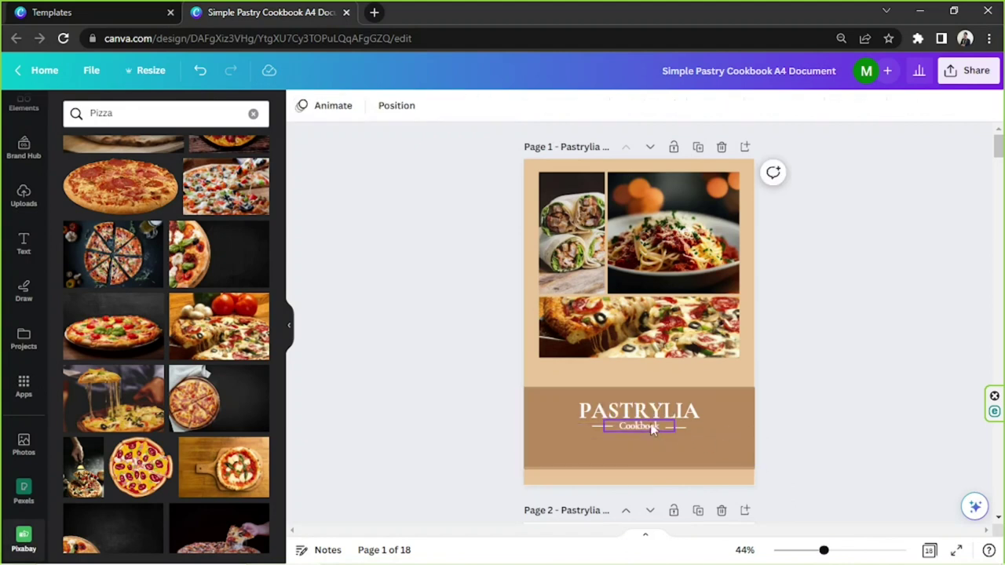
{"action": "left_click", "coordinate": [842, 552]}
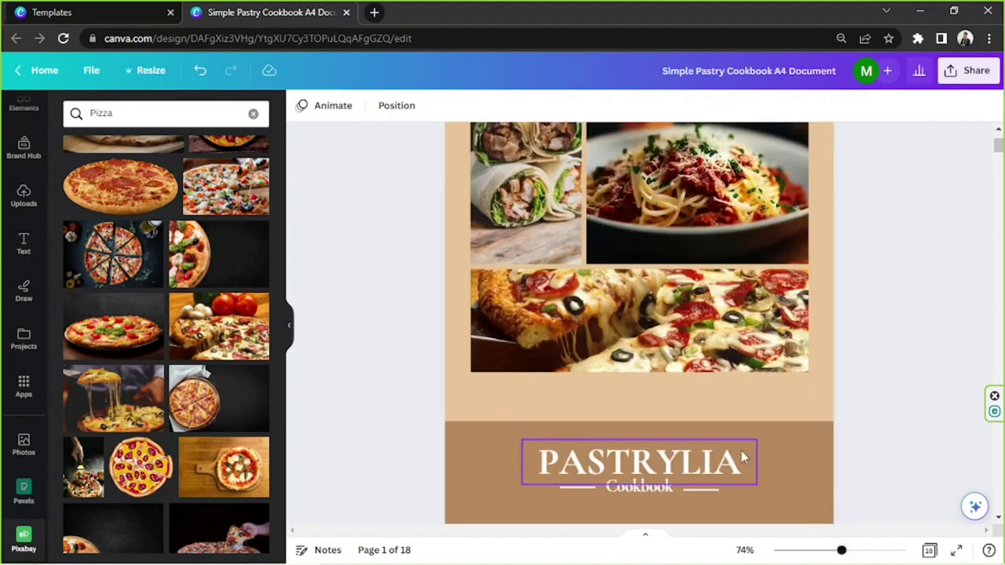
{"action": "left_click_drag", "start_coordinate": [631, 346], "coordinate": [632, 385]}
{"action": "left_click", "coordinate": [583, 341]}
{"action": "left_click_drag", "start_coordinate": [584, 341], "coordinate": [584, 381]}
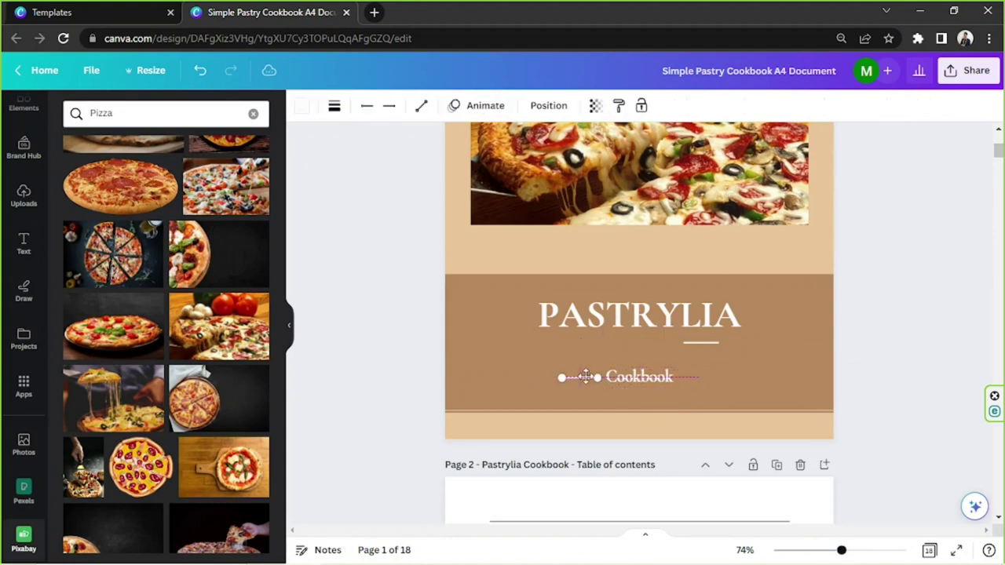
Step: Align the right line with the Cookbook subtitle and move the PASTRYLIA title down to just above it
{"action": "left_click", "coordinate": [725, 344]}
{"action": "left_click_drag", "start_coordinate": [706, 344], "coordinate": [702, 379]}
{"action": "left_click_drag", "start_coordinate": [686, 340], "coordinate": [686, 351]}
{"action": "double_click", "coordinate": [663, 343]}
{"action": "left_click", "coordinate": [660, 346]}
{"action": "left_click_drag", "start_coordinate": [672, 324], "coordinate": [672, 316]}
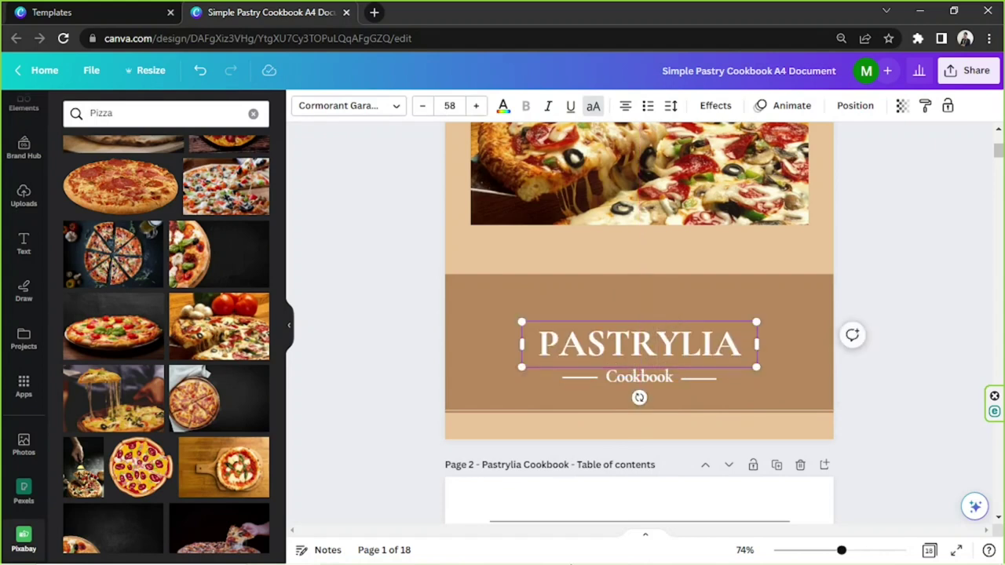
Step: Check the recipe list in Notepad, then replace the cover title PASTRYLIA with RECIPE
{"action": "left_click", "coordinate": [377, 550]}
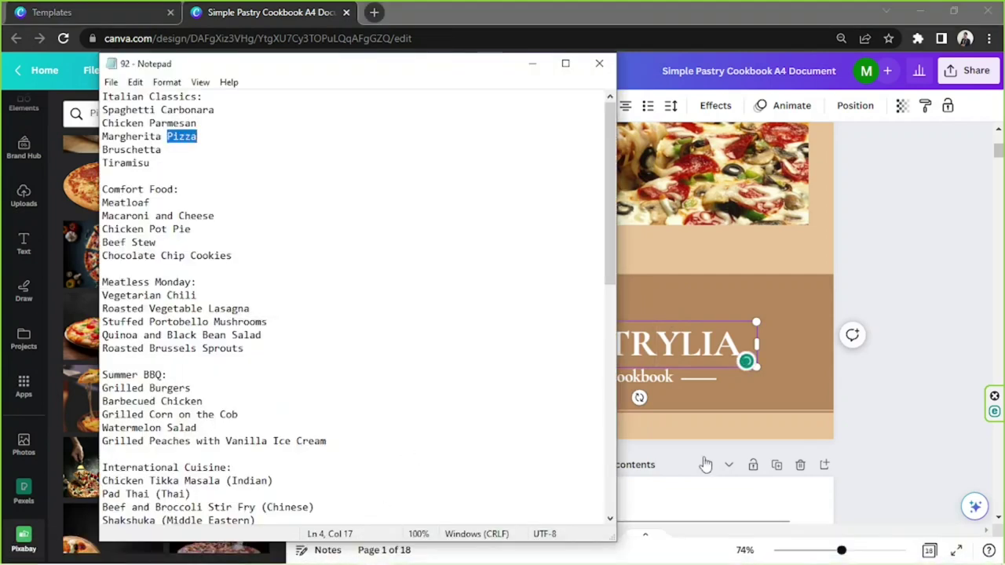
{"action": "double_click", "coordinate": [705, 338]}
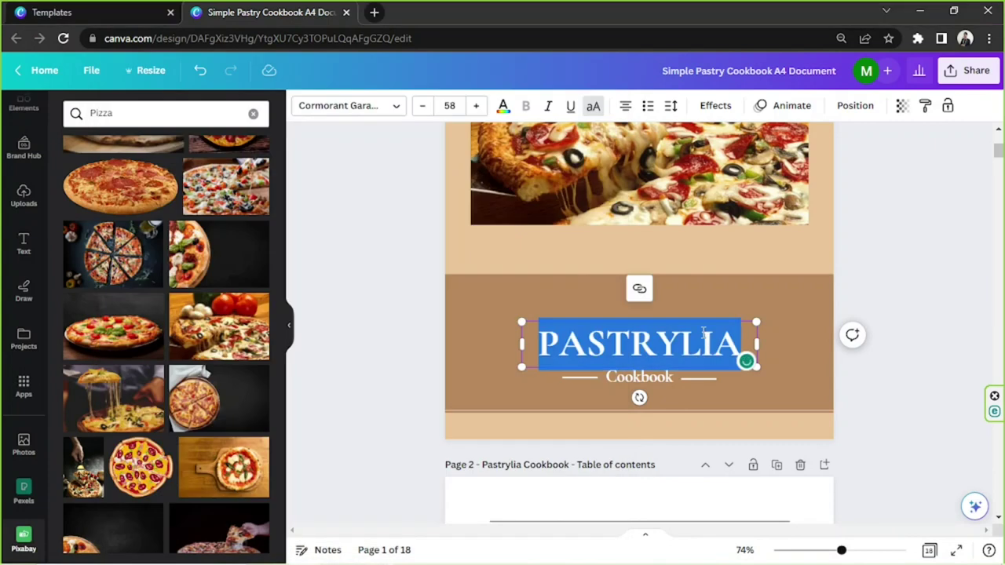
{"action": "key", "text": "BackSpace"}
{"action": "type", "text": "RECIPE"}
{"action": "key", "text": "Escape"}
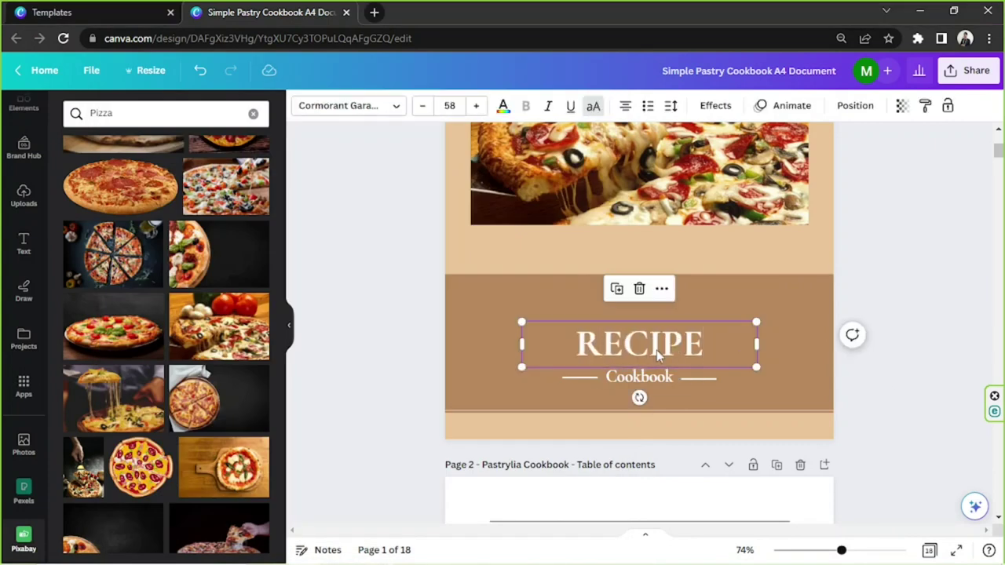
Step: Add a new text box reading THEMED above the RECIPE title and color it white
{"action": "type", "text": "tTHEMED"}
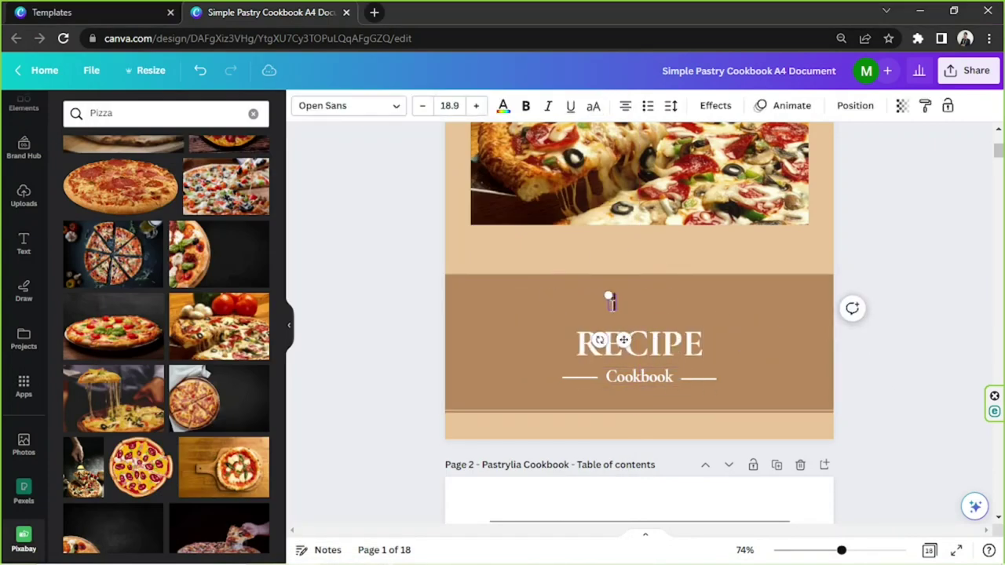
{"action": "left_click", "coordinate": [503, 106]}
{"action": "scroll", "coordinate": [245, 311], "scroll_direction": "down", "scroll_amount": 3}
{"action": "key", "text": "ctrl+a"}
{"action": "left_click", "coordinate": [254, 388]}
{"action": "left_click_drag", "start_coordinate": [638, 310], "coordinate": [667, 312]}
{"action": "scroll", "coordinate": [668, 312], "scroll_direction": "up", "scroll_amount": 2}
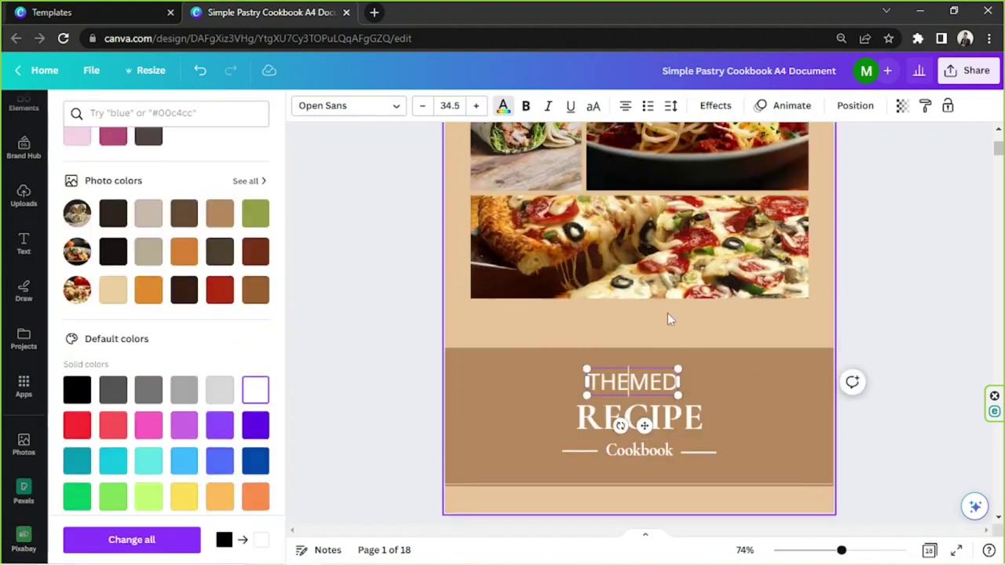
Step: Center the THEMED text above RECIPE at size 29.2 and set its letter spacing to 477
{"action": "scroll", "coordinate": [637, 324], "scroll_direction": "up", "scroll_amount": 5, "text": "ctrl"}
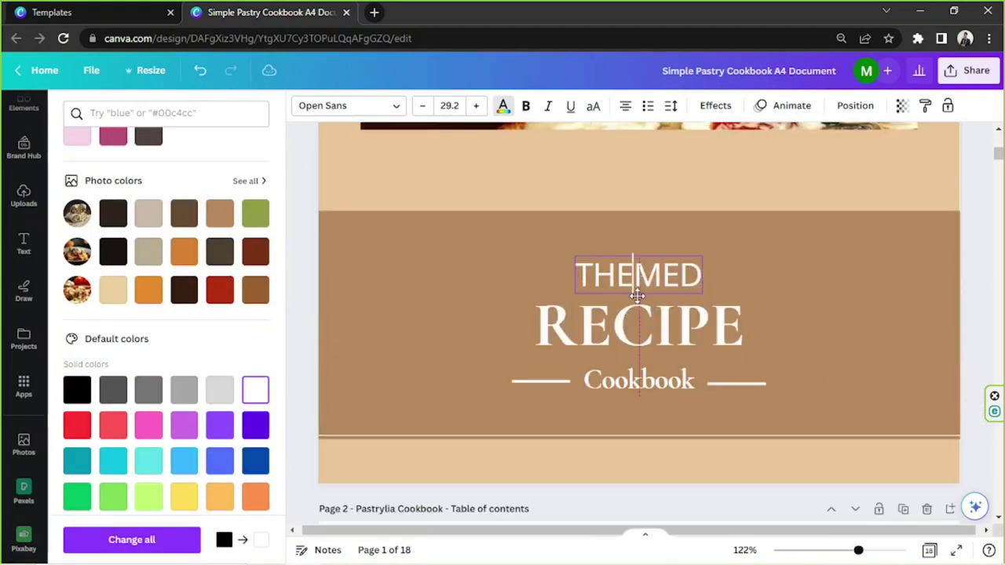
{"action": "scroll", "coordinate": [821, 530], "scroll_direction": "down", "scroll_amount": 6, "text": "ctrl"}
{"action": "scroll", "coordinate": [820, 530], "scroll_direction": "down", "scroll_amount": 2}
{"action": "left_click", "coordinate": [670, 106]}
{"action": "left_click_drag", "start_coordinate": [712, 163], "coordinate": [786, 163]}
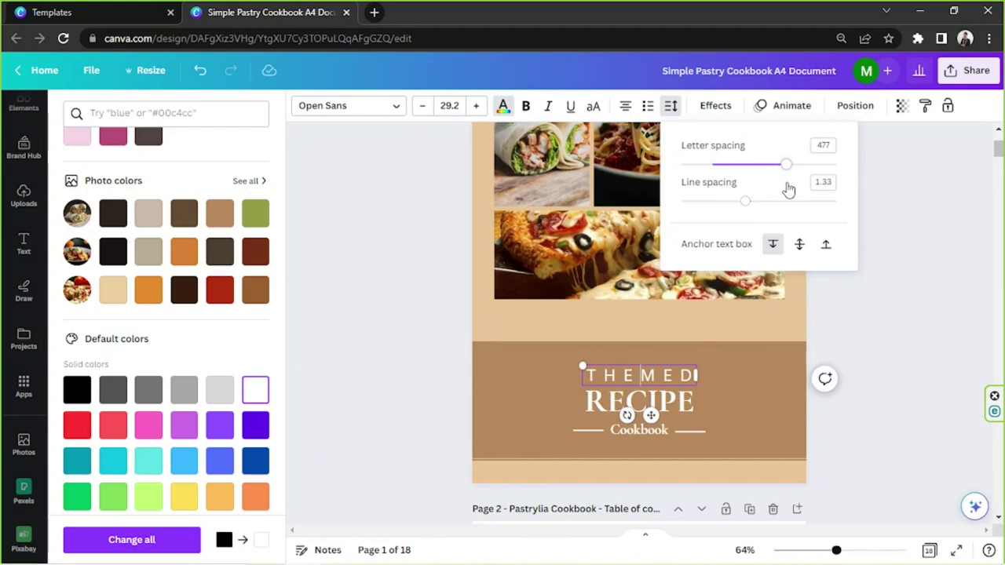
{"action": "left_click", "coordinate": [734, 378]}
Step: Position the RECIPE title evenly between THEMED and the Cookbook subtitle, and review the cover layout
{"action": "left_click", "coordinate": [644, 399]}
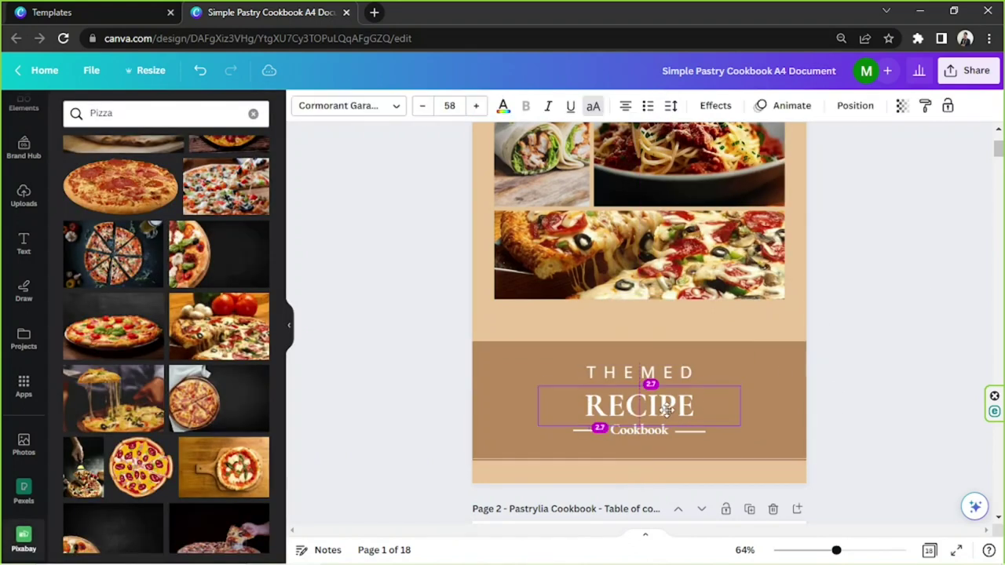
{"action": "scroll", "coordinate": [628, 381], "scroll_direction": "up", "scroll_amount": 4, "text": "ctrl"}
{"action": "left_click", "coordinate": [948, 344]}
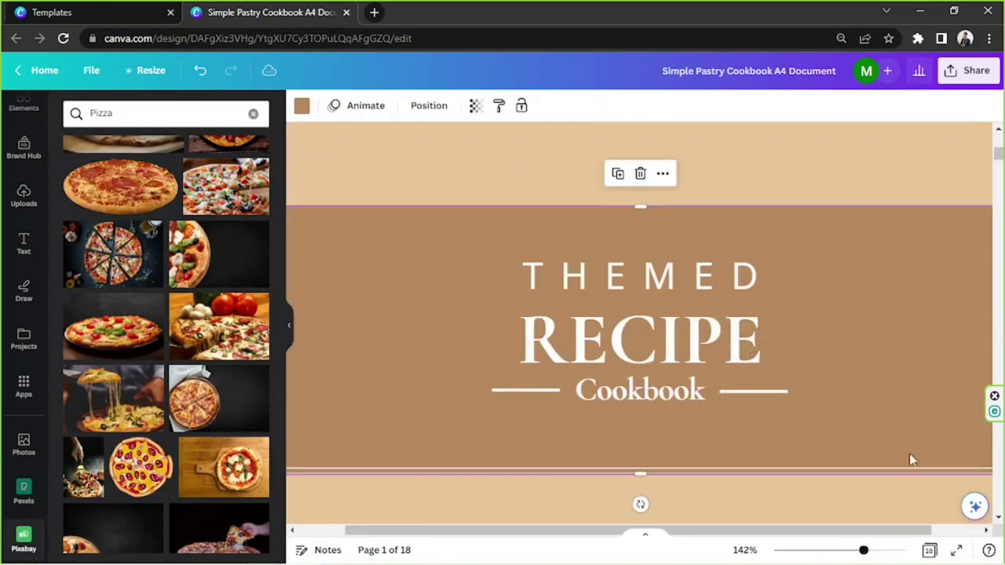
{"action": "left_click_drag", "start_coordinate": [873, 548], "coordinate": [835, 550]}
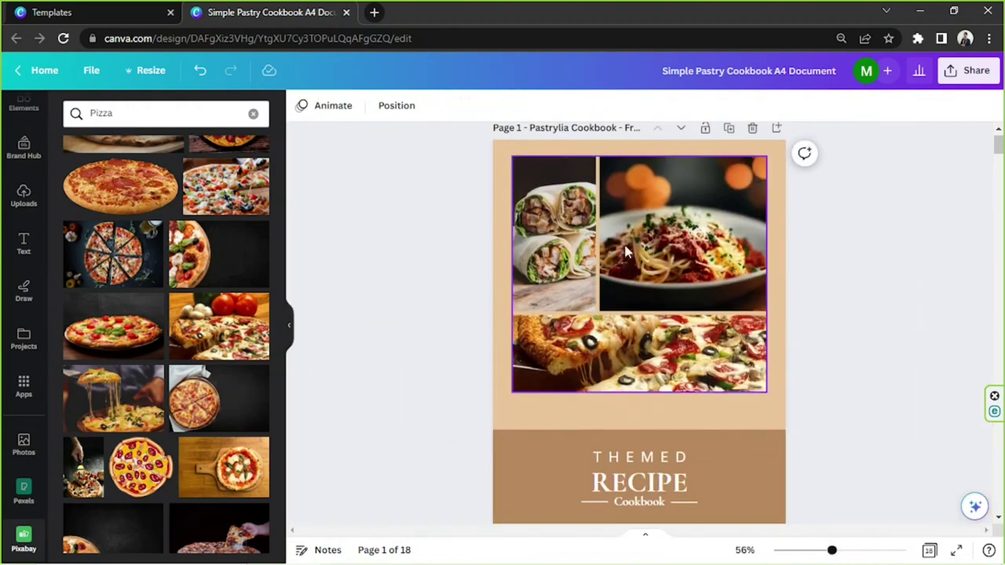
{"action": "scroll", "coordinate": [581, 281], "scroll_direction": "down", "scroll_amount": 2}
{"action": "scroll", "coordinate": [558, 300], "scroll_direction": "up", "scroll_amount": 2}
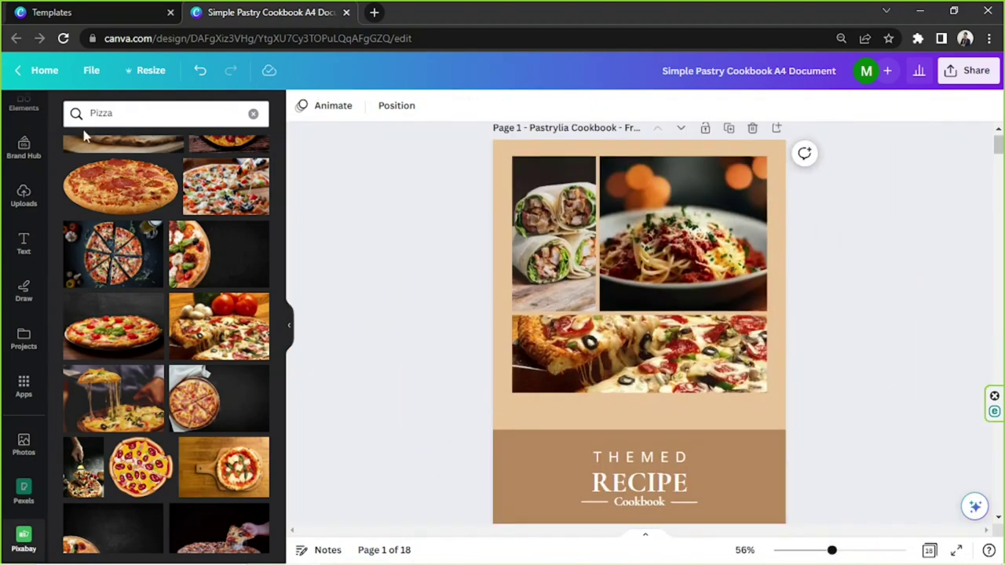
{"action": "scroll", "coordinate": [31, 191], "scroll_direction": "up", "scroll_amount": 1}
Step: Search the elements library for BLOBS and limit the results to graphics
{"action": "left_click", "coordinate": [39, 163]}
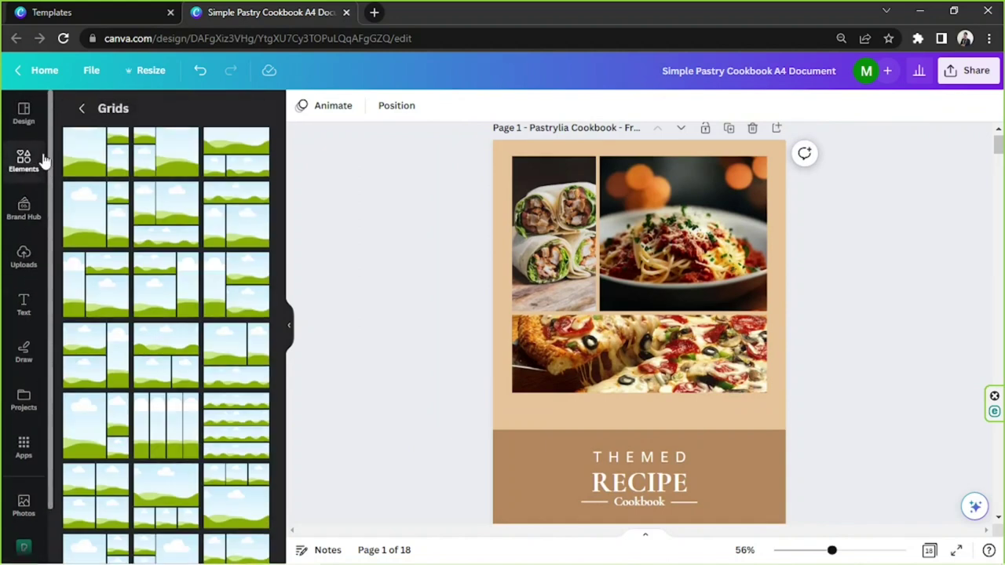
{"action": "left_click", "coordinate": [79, 110]}
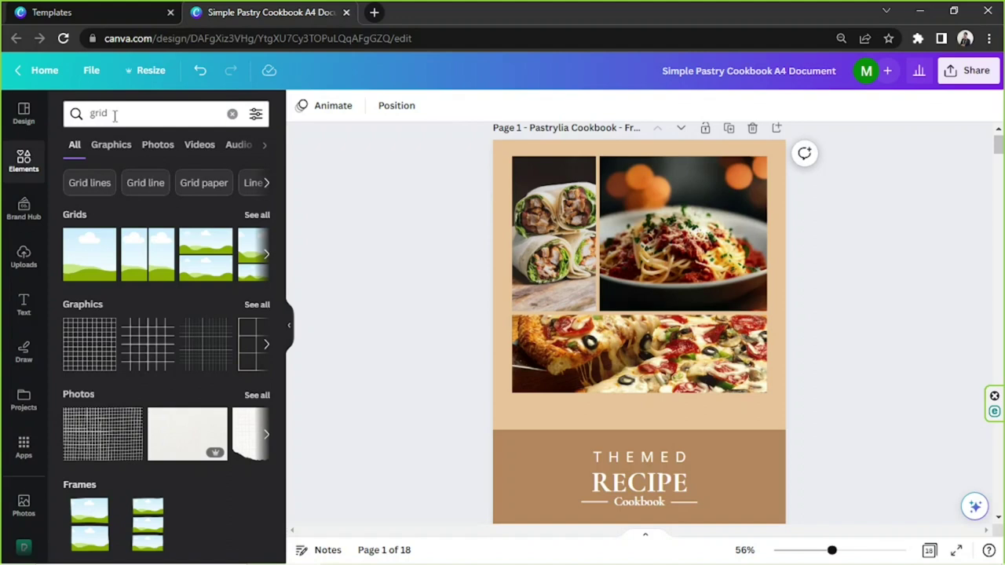
{"action": "left_click", "coordinate": [232, 114]}
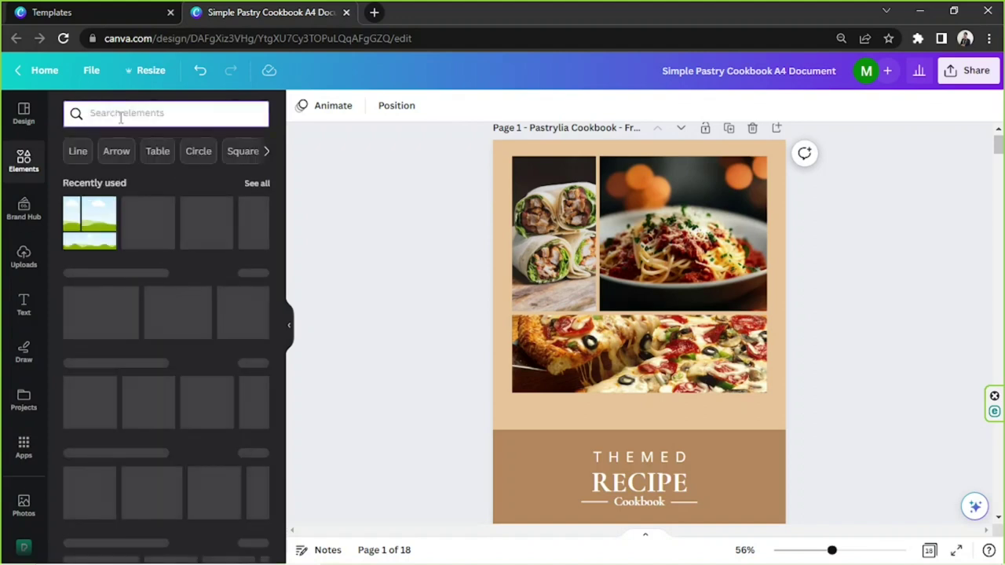
{"action": "left_click", "coordinate": [120, 114]}
{"action": "type", "text": "BLOBS"}
{"action": "key", "text": "Return"}
{"action": "left_click", "coordinate": [110, 145]}
Step: Add the scattered pink dashes graphic to the cover and open its color choices
{"action": "scroll", "coordinate": [180, 289], "scroll_direction": "down", "scroll_amount": 3}
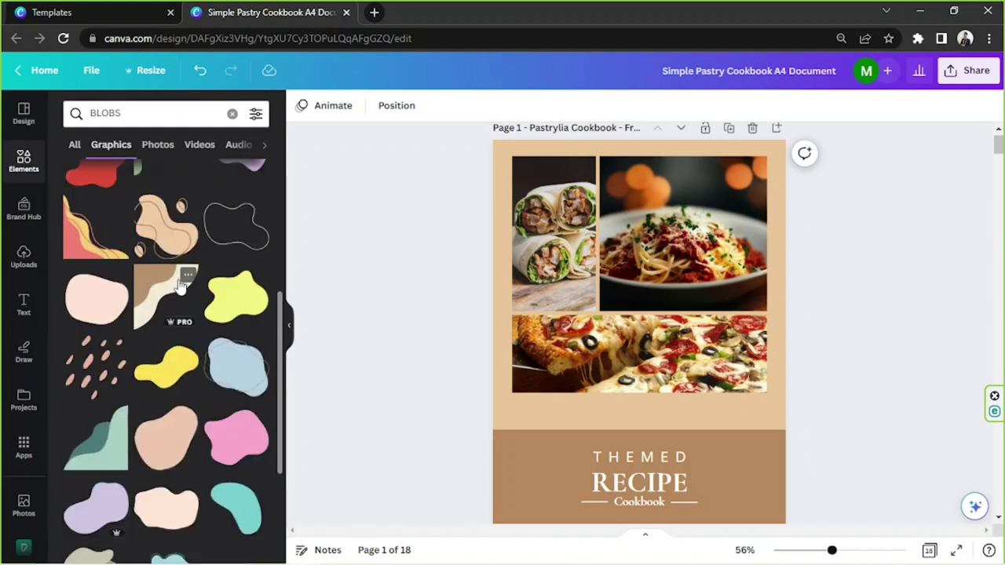
{"action": "scroll", "coordinate": [181, 288], "scroll_direction": "down", "scroll_amount": 2}
{"action": "left_click", "coordinate": [95, 287]}
{"action": "left_click", "coordinate": [89, 213]}
{"action": "left_click", "coordinate": [301, 107]}
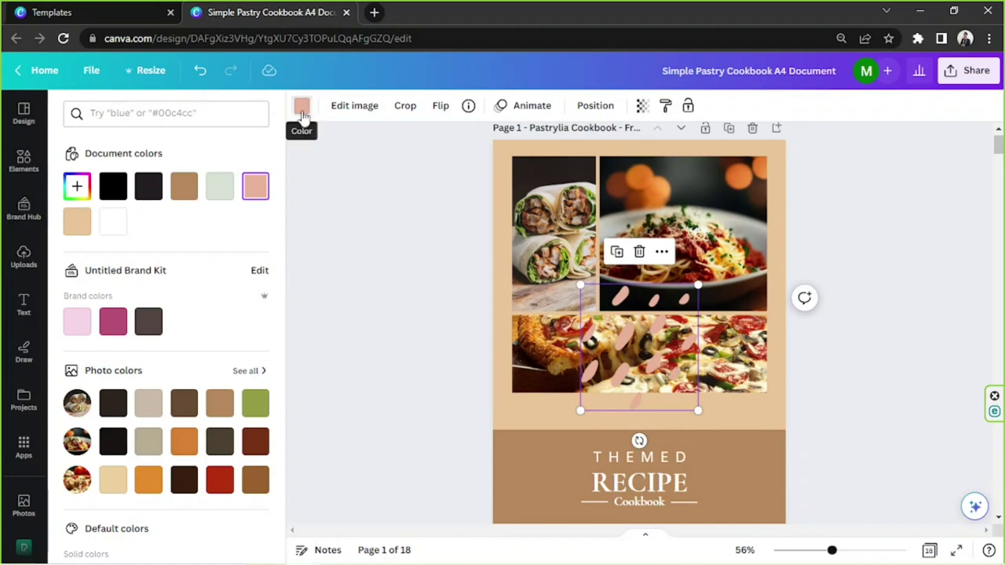
Step: Try pale green #d8e1d6, orange, cream and brown as the dashes graphic's color
{"action": "left_click", "coordinate": [220, 186]}
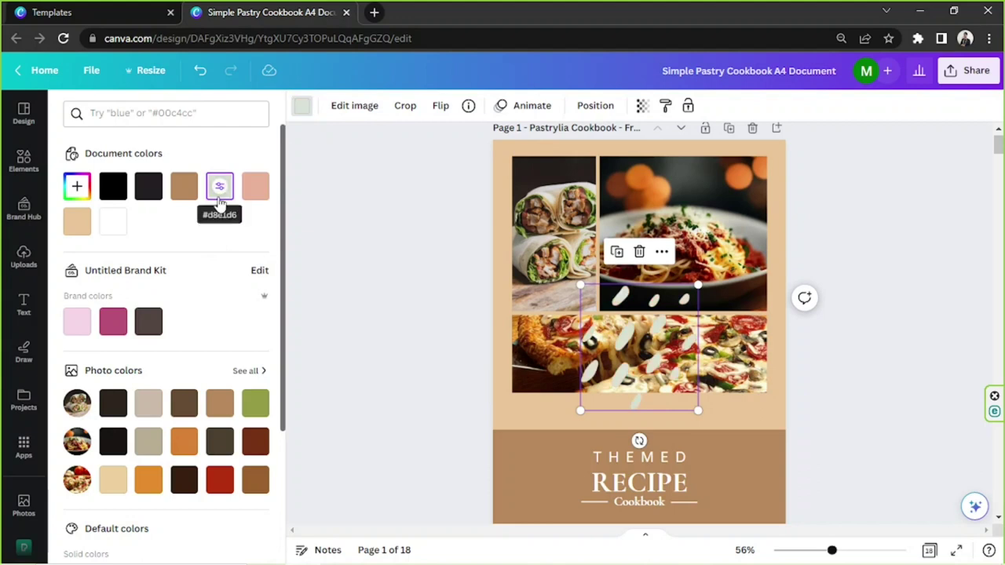
{"action": "left_click", "coordinate": [183, 441]}
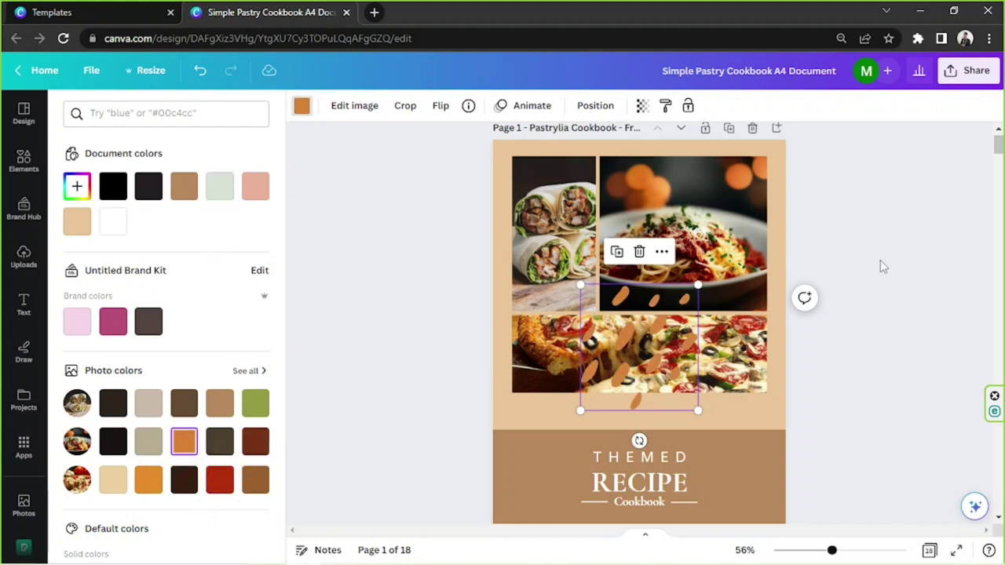
{"action": "left_click", "coordinate": [110, 482]}
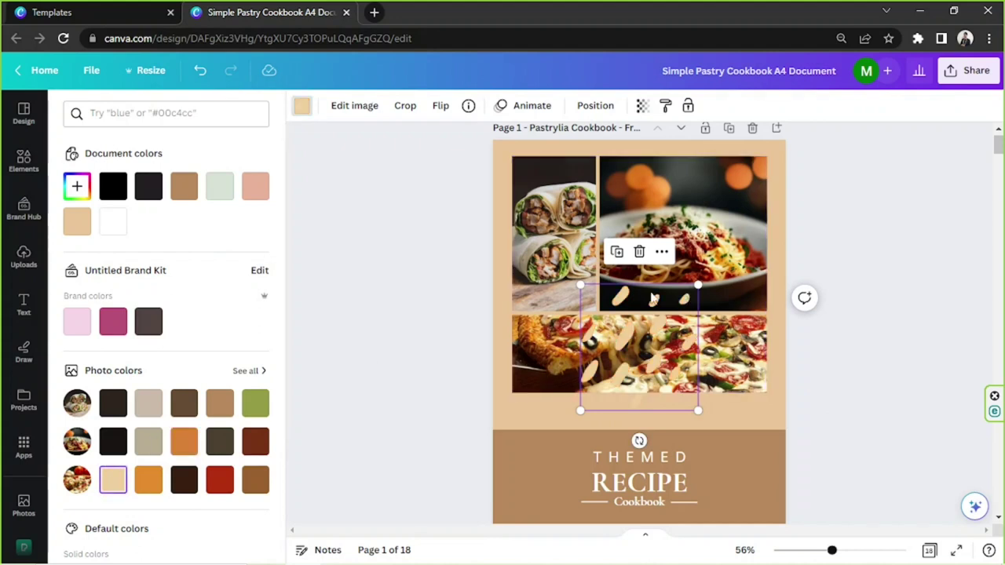
{"action": "left_click", "coordinate": [220, 405]}
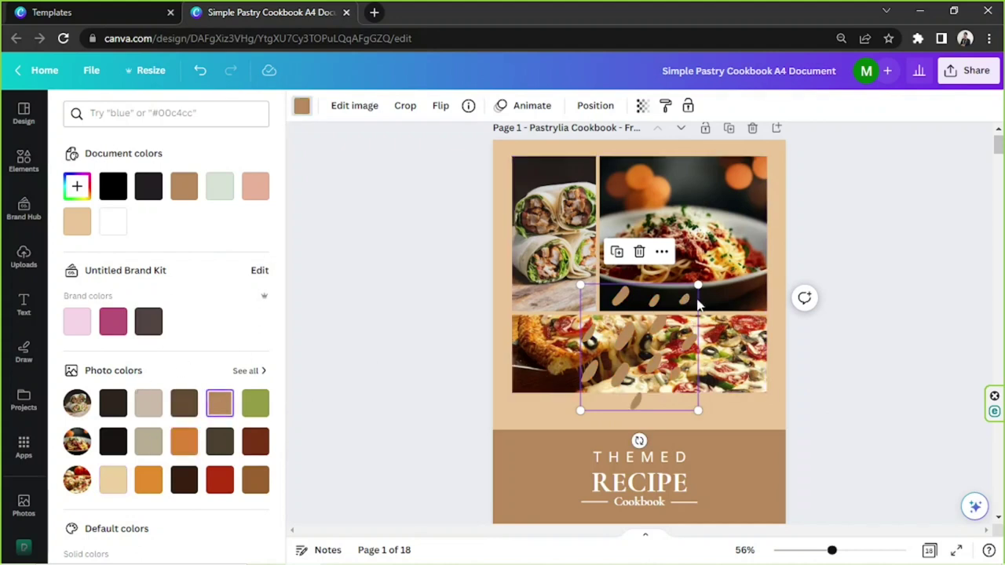
Step: Shrink the dashes graphic at the photo grid's lower-left corner, color it magenta, and place a copy at the grid's upper-right edge
{"action": "left_click_drag", "start_coordinate": [693, 307], "coordinate": [519, 395]}
{"action": "left_click", "coordinate": [113, 322]}
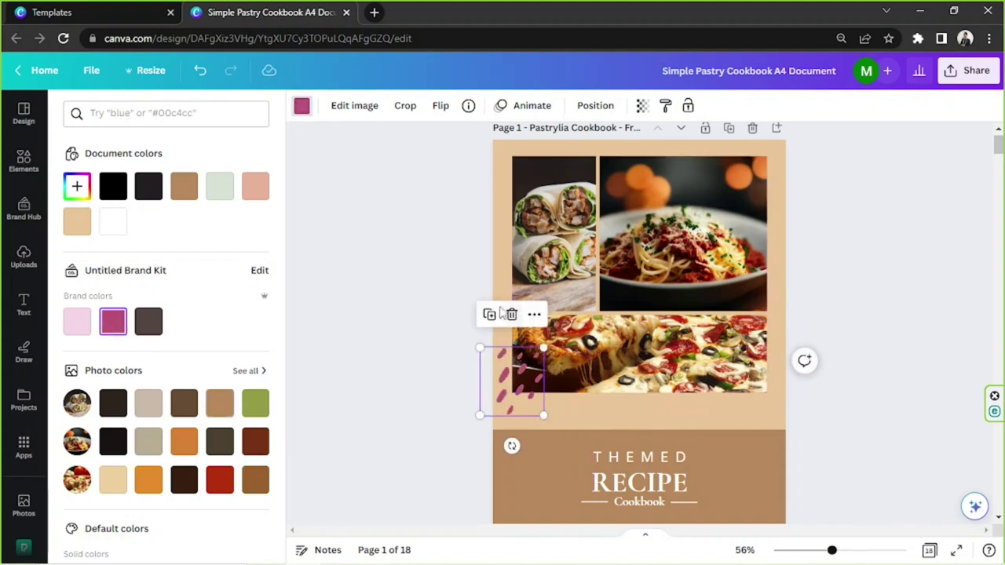
{"action": "left_click_drag", "start_coordinate": [488, 361], "coordinate": [783, 203]}
Step: Add the contour-line blob in brown, enlarged over the cover's lower-right area, and send it behind all other elements
{"action": "scroll", "coordinate": [118, 236], "scroll_direction": "down", "scroll_amount": 5}
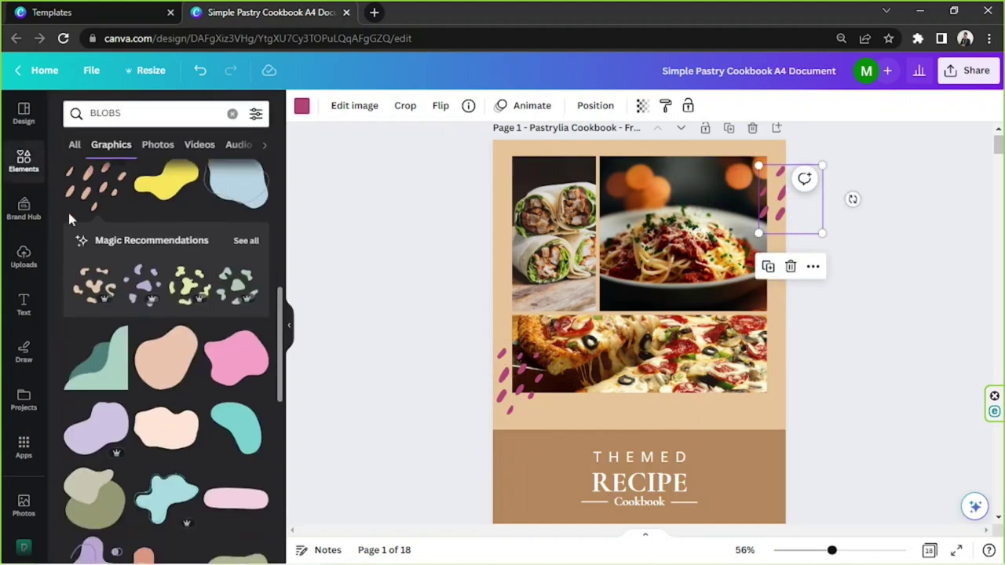
{"action": "mouse_move", "coordinate": [152, 259]}
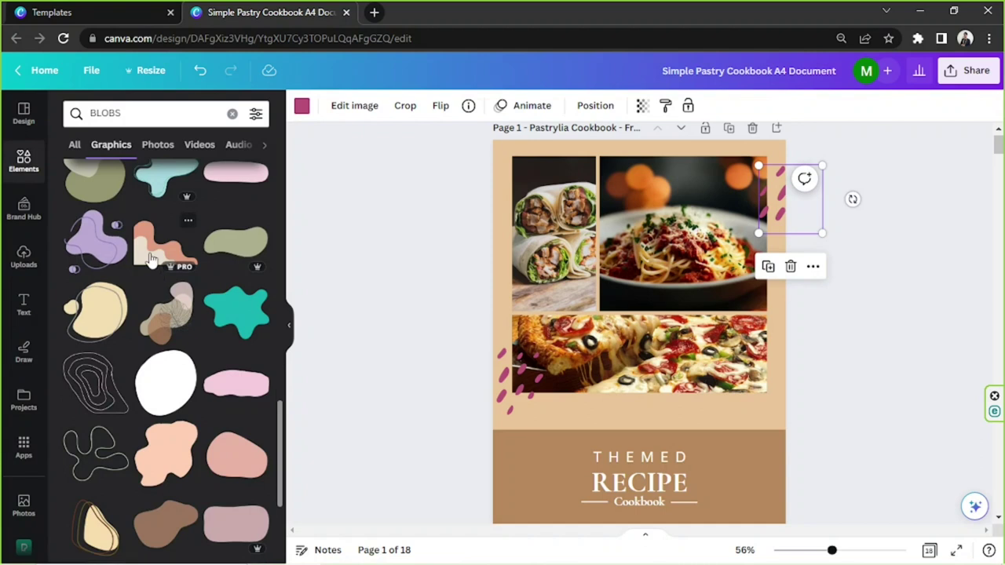
{"action": "scroll", "coordinate": [152, 259], "scroll_direction": "down", "scroll_amount": 1}
{"action": "left_click_drag", "start_coordinate": [93, 318], "coordinate": [728, 455]}
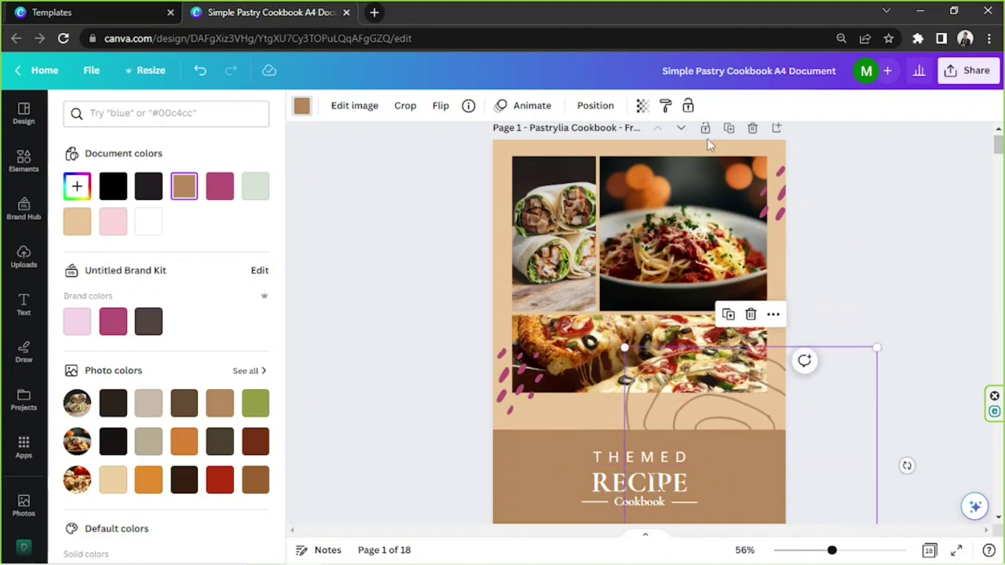
{"action": "left_click", "coordinate": [597, 106]}
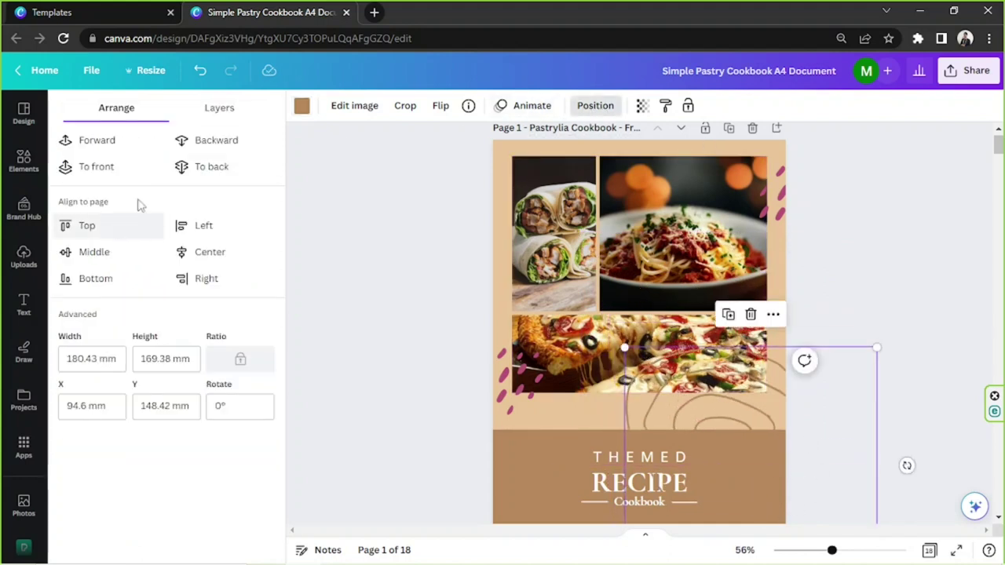
{"action": "left_click", "coordinate": [206, 165]}
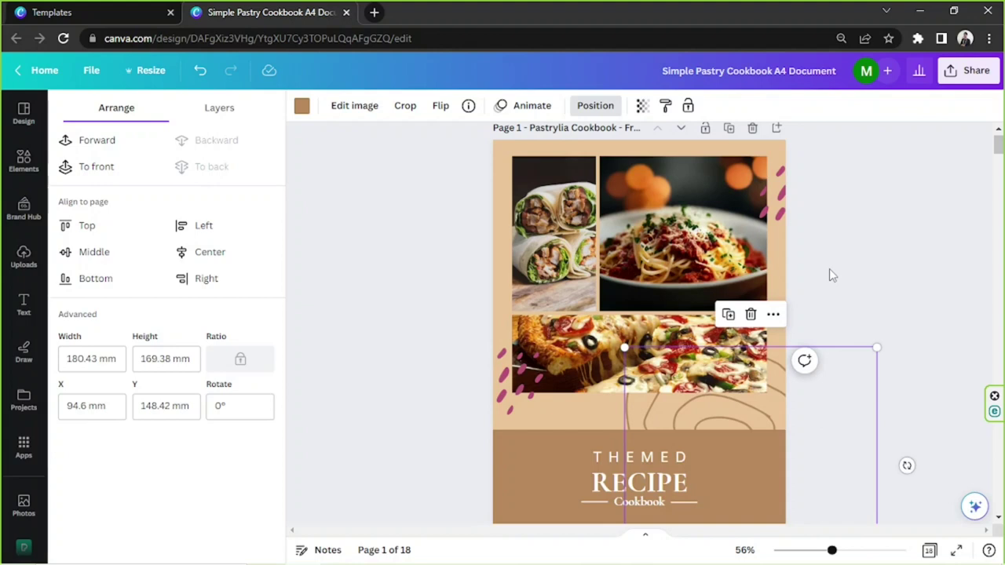
Step: Adjust the contour lines' placement on the lower right and send a copy at the cover's upper-left corner to the back
{"action": "left_click", "coordinate": [747, 418]}
{"action": "left_click_drag", "start_coordinate": [748, 419], "coordinate": [489, 106]}
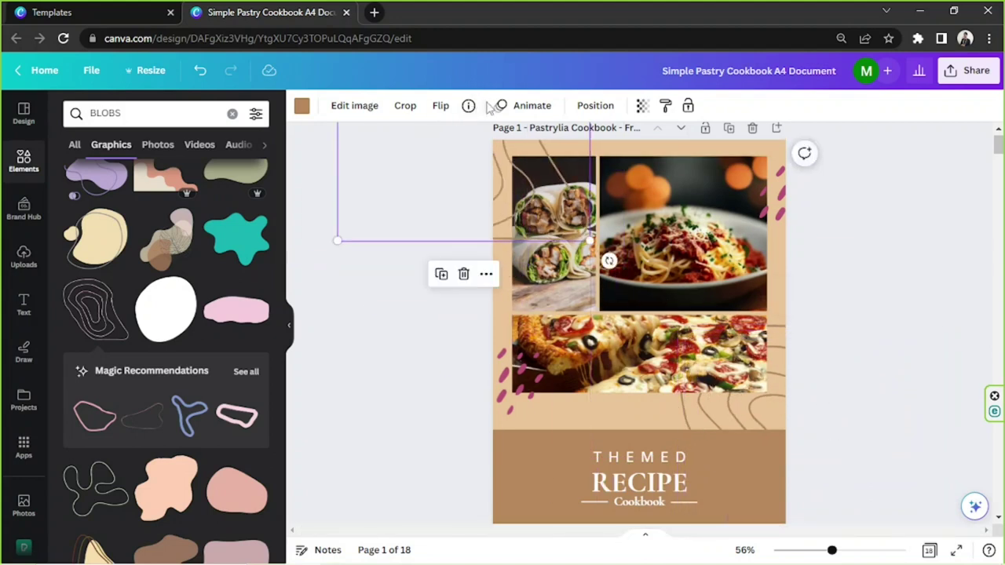
{"action": "left_click", "coordinate": [595, 106]}
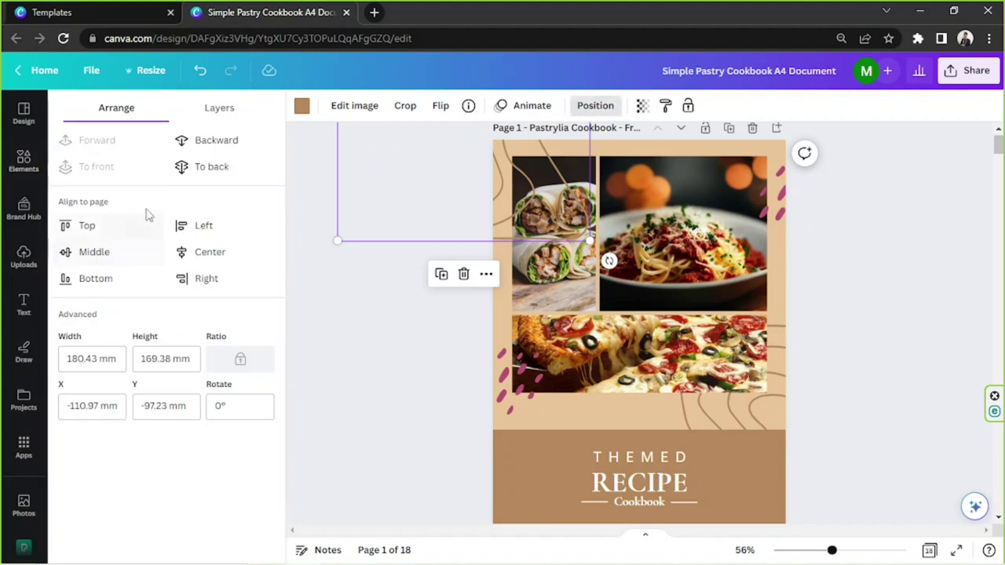
{"action": "left_click", "coordinate": [185, 167]}
{"action": "left_click", "coordinate": [857, 212]}
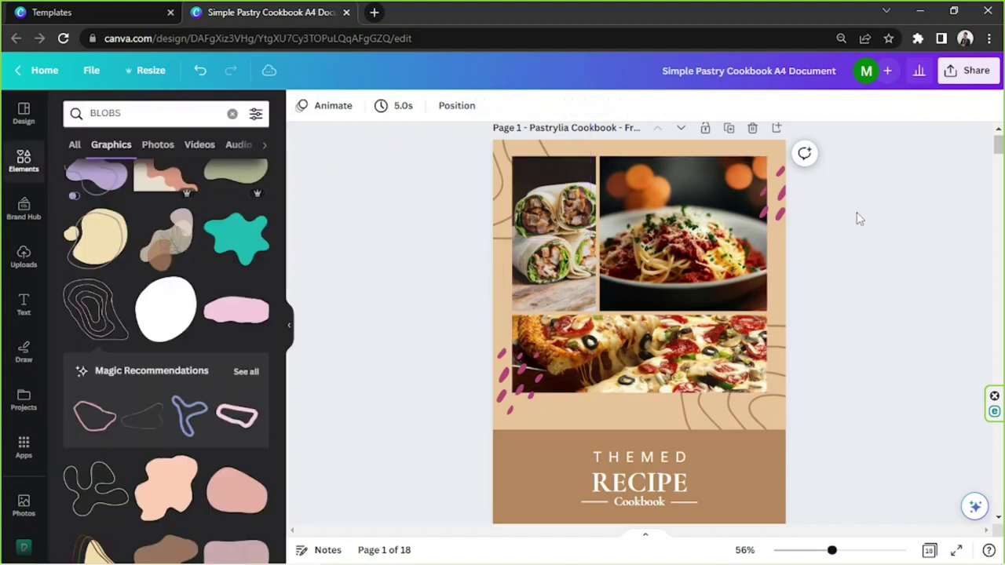
{"action": "scroll", "coordinate": [857, 212], "scroll_direction": "down", "scroll_amount": 3}
{"action": "scroll", "coordinate": [856, 212], "scroll_direction": "up", "scroll_amount": 2}
{"action": "scroll", "coordinate": [857, 212], "scroll_direction": "up", "scroll_amount": 1}
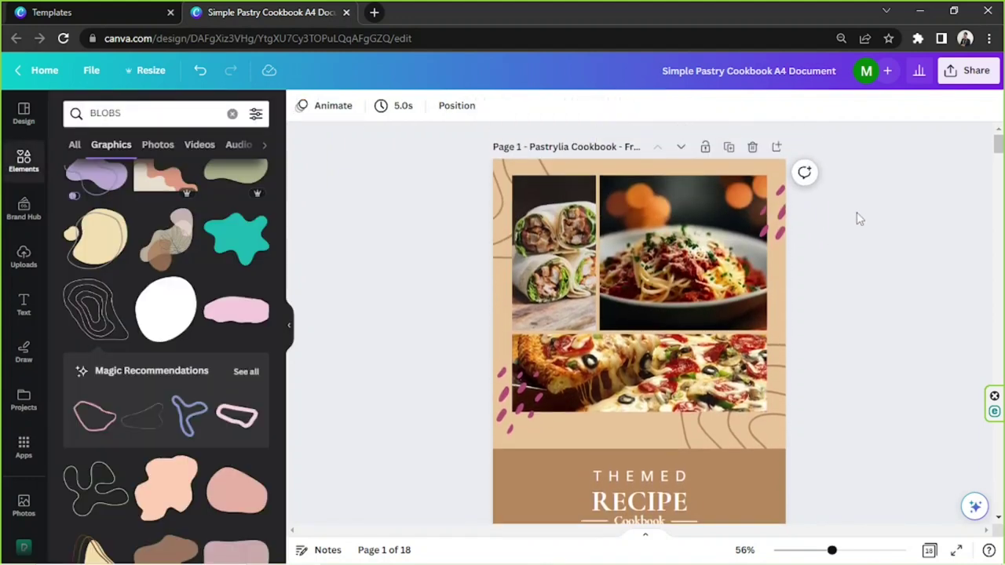
Step: On page 2, delete the intro paragraph beneath the CONTENTS heading and move the dough-kneading photo up slightly
{"action": "scroll", "coordinate": [858, 214], "scroll_direction": "down", "scroll_amount": 3}
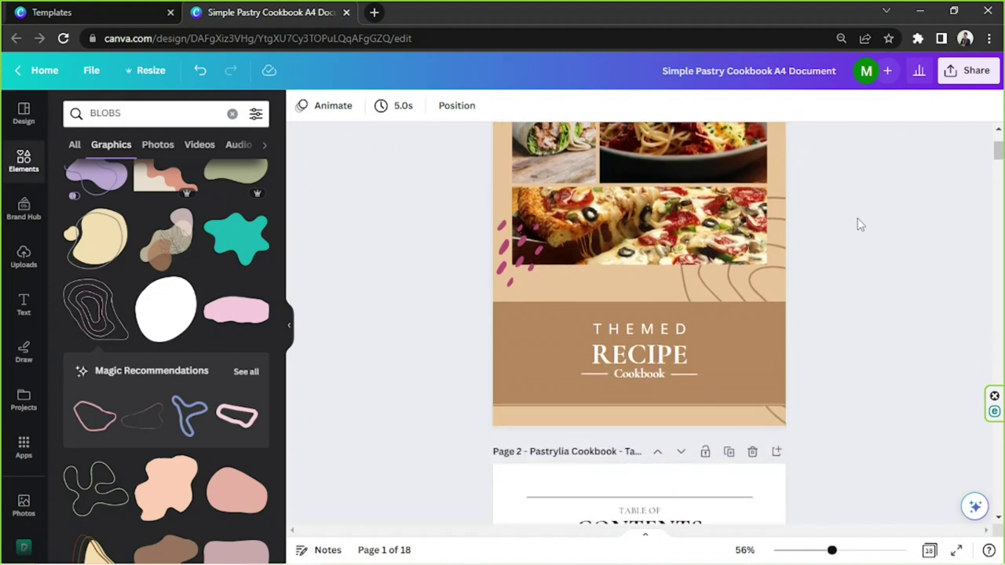
{"action": "scroll", "coordinate": [858, 213], "scroll_direction": "down", "scroll_amount": 1}
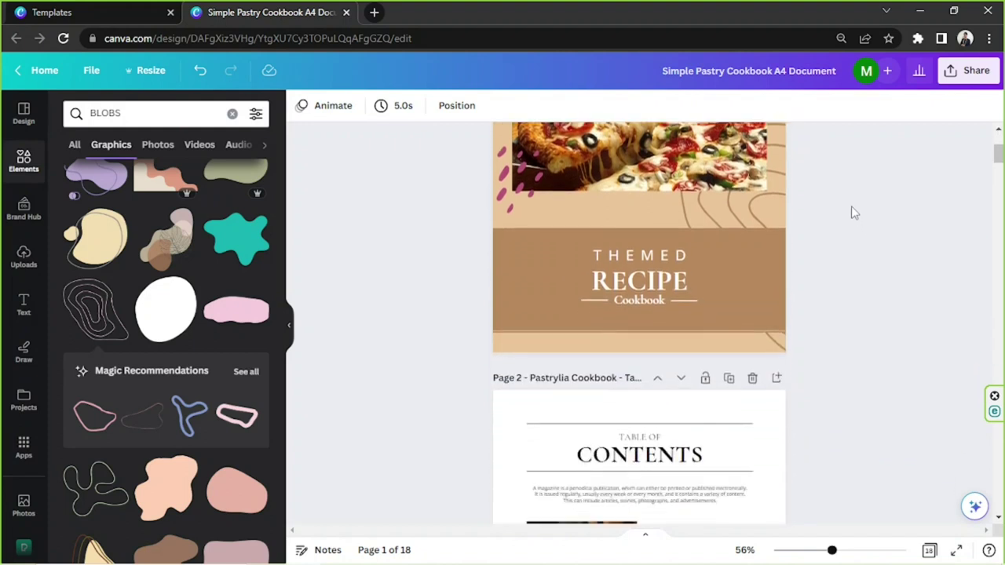
{"action": "scroll", "coordinate": [854, 212], "scroll_direction": "down", "scroll_amount": 3}
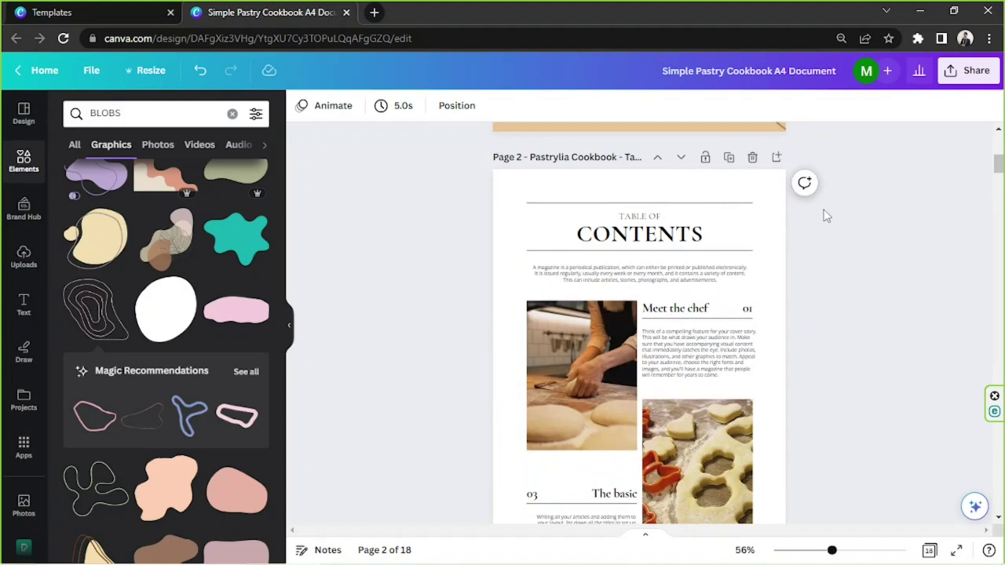
{"action": "left_click", "coordinate": [641, 281]}
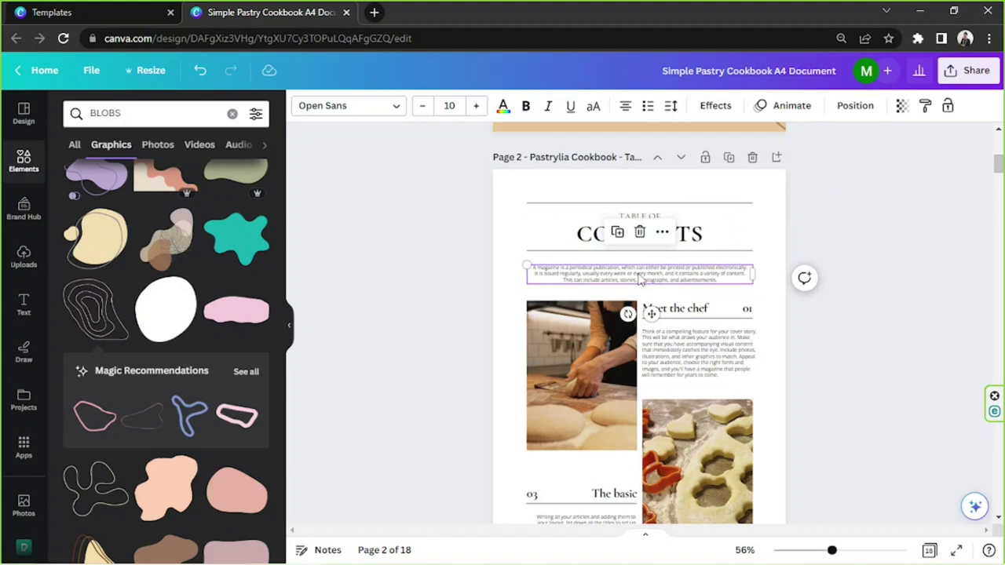
{"action": "key", "text": "Delete"}
{"action": "scroll", "coordinate": [623, 275], "scroll_direction": "down", "scroll_amount": 2}
{"action": "scroll", "coordinate": [623, 274], "scroll_direction": "up", "scroll_amount": 2}
{"action": "mouse_move", "coordinate": [546, 336]}
{"action": "left_mouse_down"}
{"action": "mouse_move", "coordinate": [554, 348]}
{"action": "mouse_move", "coordinate": [552, 327]}
{"action": "left_mouse_up"}
{"action": "left_click", "coordinate": [901, 320]}
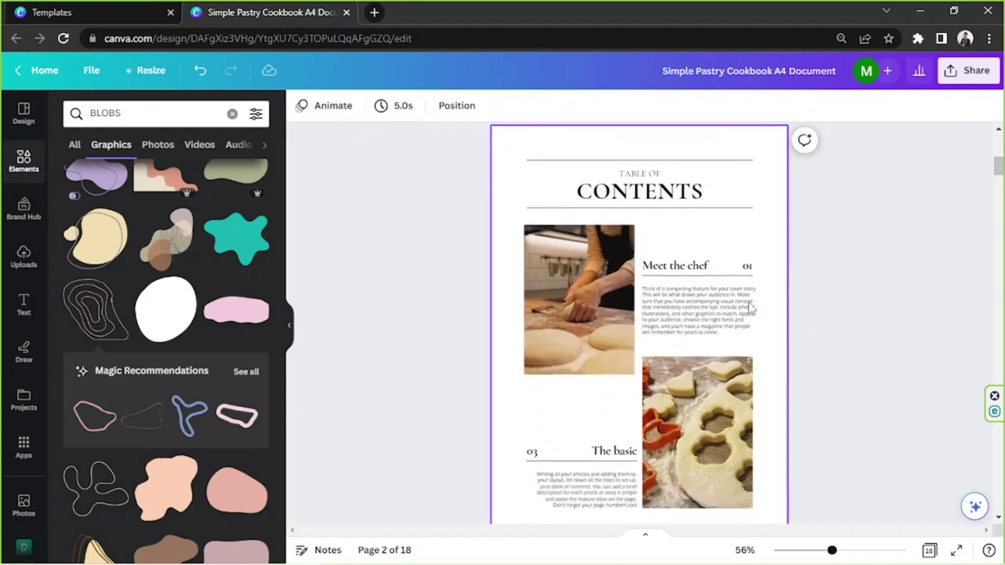
Step: Select the dough-kneading photo and search the elements library for FRAME across all result types
{"action": "scroll", "coordinate": [750, 311], "scroll_direction": "down", "scroll_amount": 1}
{"action": "left_click", "coordinate": [579, 295]}
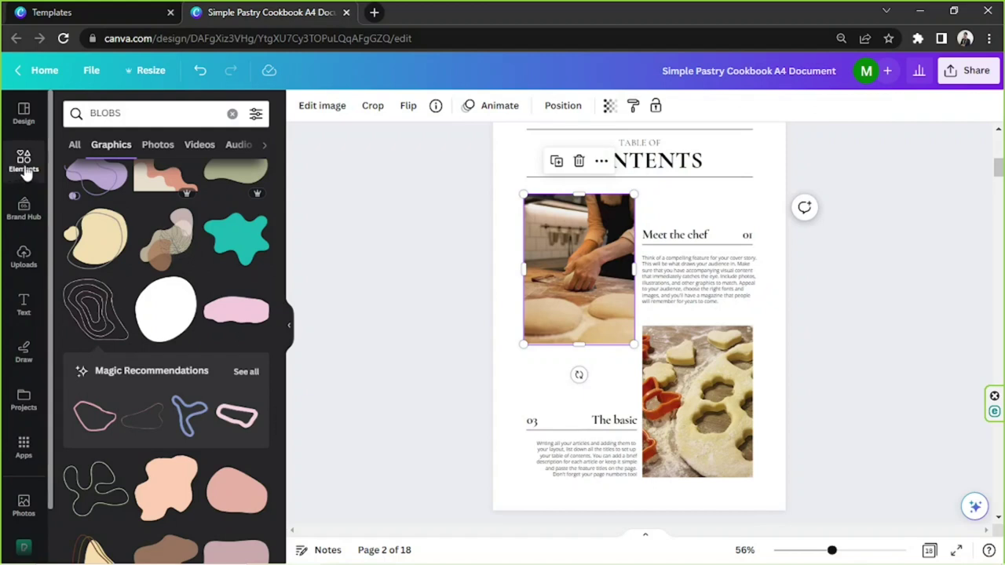
{"action": "double_click", "coordinate": [152, 119]}
{"action": "type", "text": "FRAME"}
{"action": "key", "text": "Return"}
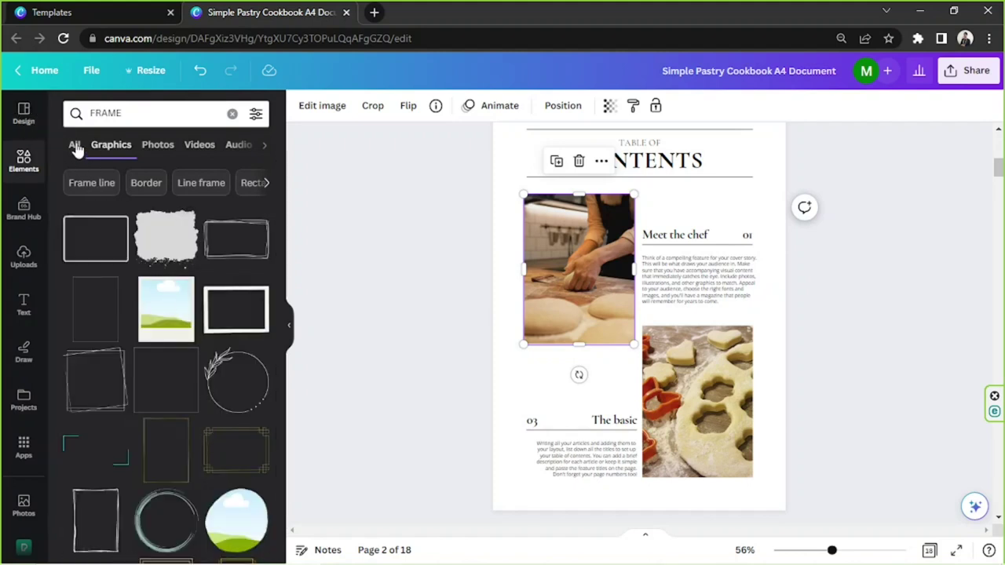
{"action": "left_click", "coordinate": [74, 147]}
Step: Replace the dough-kneading photo with a circular frame, sized to fit beside the Meet the chef entry
{"action": "left_click_drag", "start_coordinate": [93, 277], "coordinate": [605, 306]}
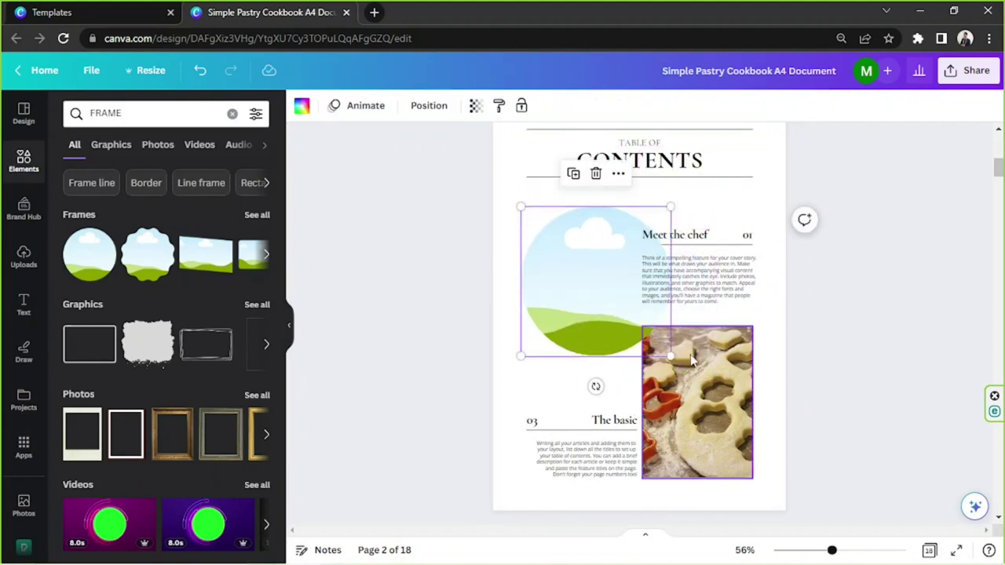
{"action": "left_click_drag", "start_coordinate": [678, 358], "coordinate": [626, 316]}
{"action": "mouse_move", "coordinate": [581, 260]}
{"action": "left_mouse_down"}
{"action": "mouse_move", "coordinate": [569, 259]}
{"action": "mouse_move", "coordinate": [573, 247]}
{"action": "left_mouse_up"}
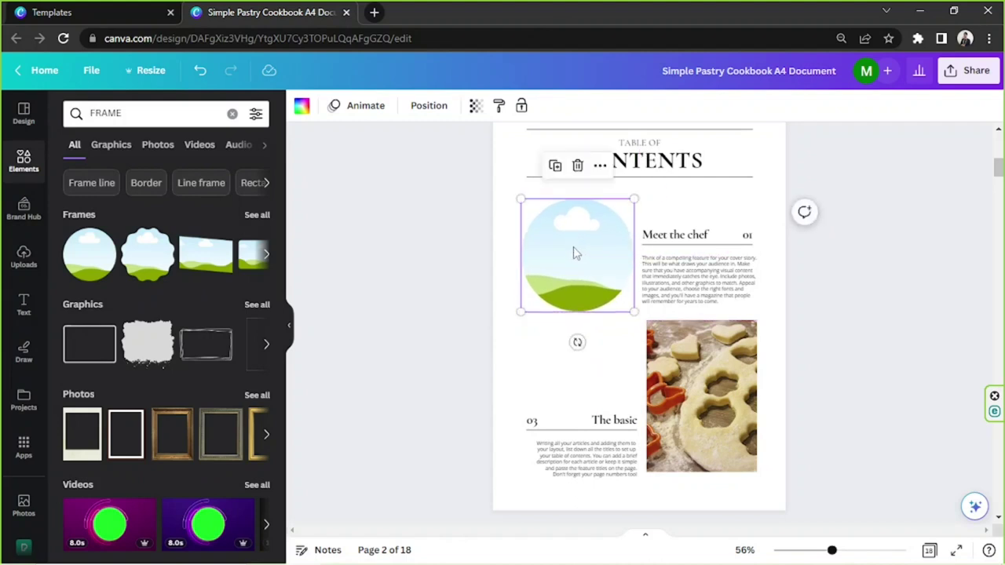
{"action": "left_click", "coordinate": [413, 228]}
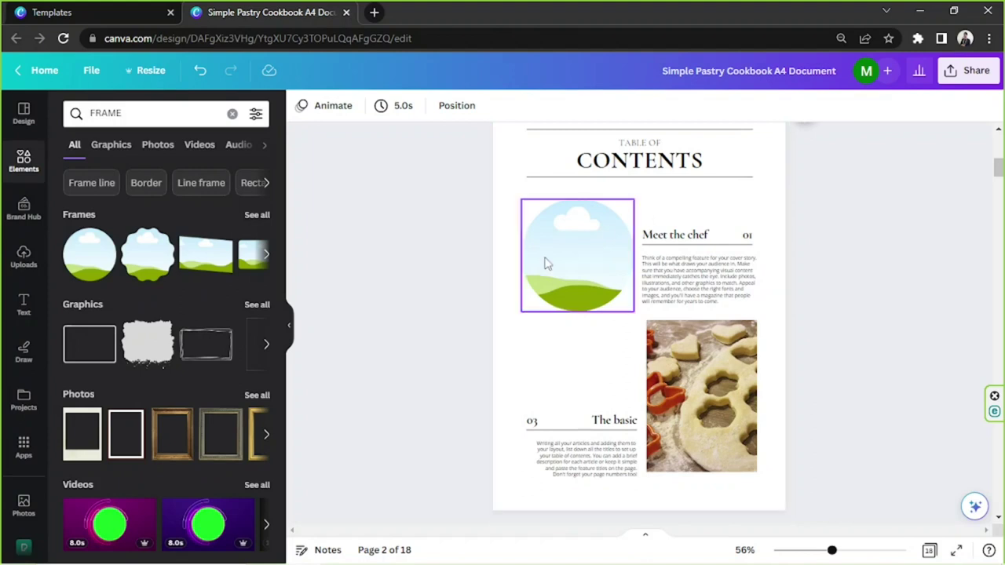
Step: Check the Italian Classics recipes in Notepad and search Pexels for CARBONARA photos
{"action": "left_click", "coordinate": [376, 551]}
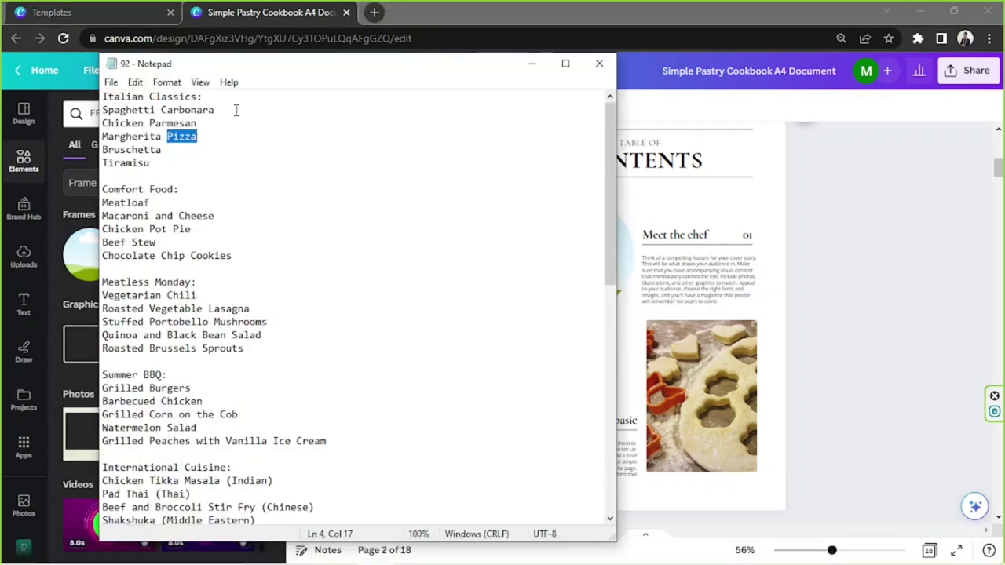
{"action": "left_click", "coordinate": [816, 238]}
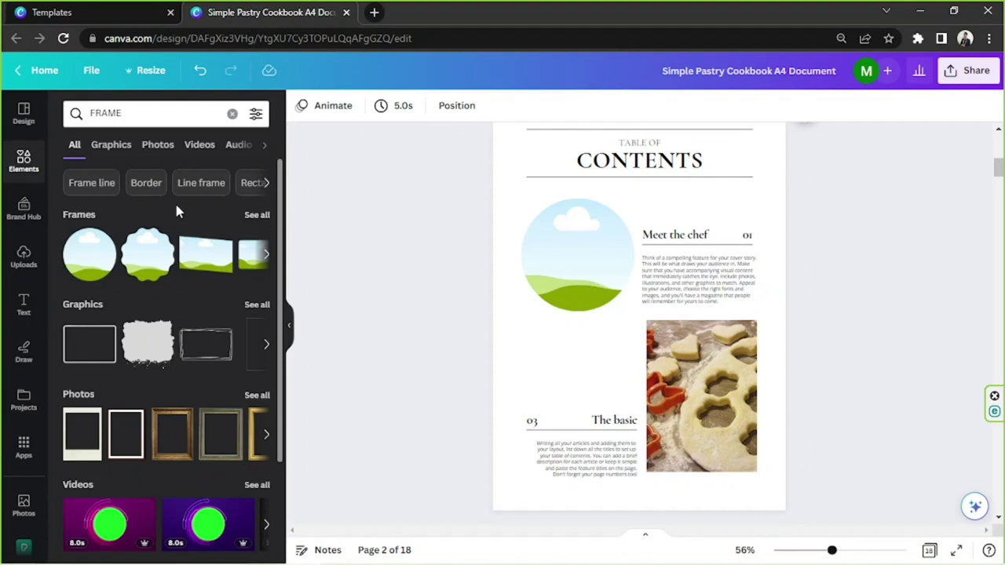
{"action": "scroll", "coordinate": [471, 259], "scroll_direction": "up", "scroll_amount": 2}
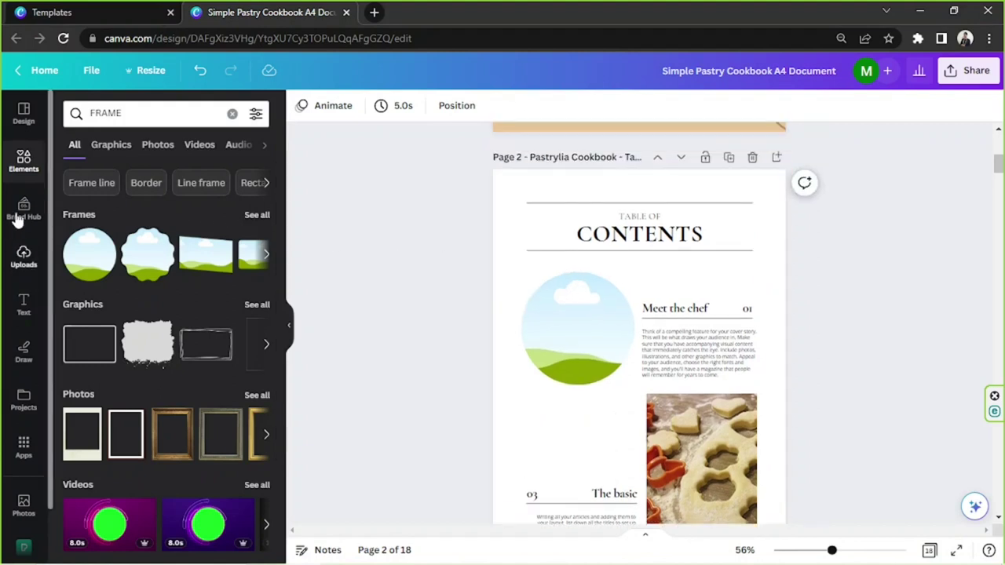
{"action": "scroll", "coordinate": [33, 463], "scroll_direction": "down", "scroll_amount": 2}
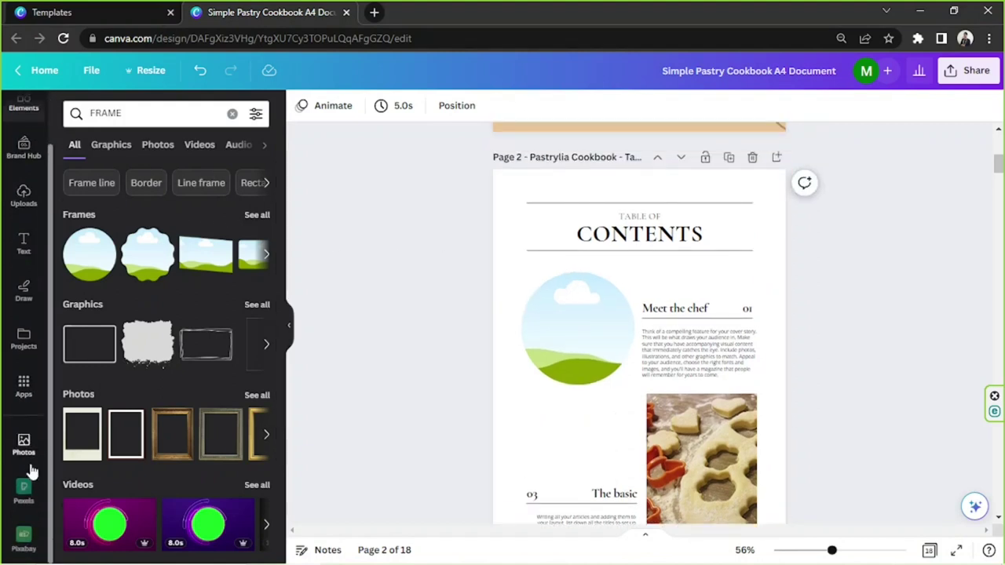
{"action": "left_click", "coordinate": [23, 491]}
{"action": "left_click", "coordinate": [117, 114]}
{"action": "type", "text": "CARBONARA"}
{"action": "key", "text": "Return"}
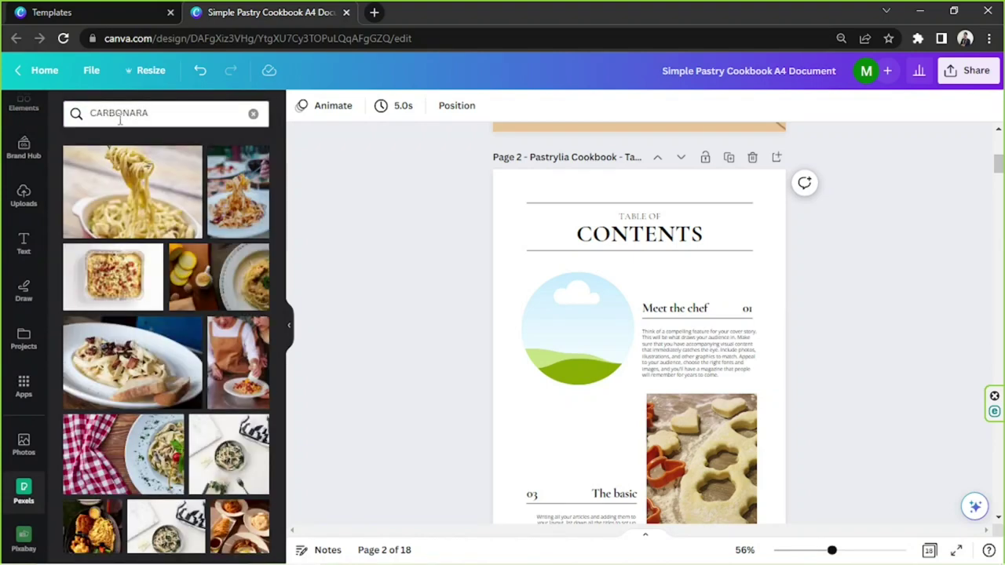
{"action": "scroll", "coordinate": [208, 235], "scroll_direction": "down", "scroll_amount": 1}
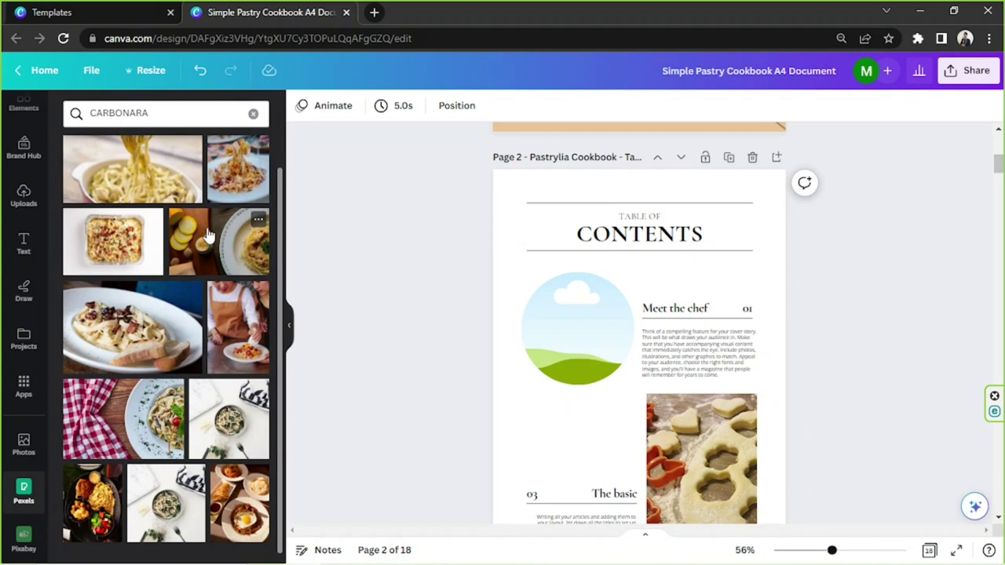
Step: Fill the circular frame with the carbonara photo with the red checkered cloth and shift its crop to show the plate
{"action": "left_click_drag", "start_coordinate": [178, 386], "coordinate": [530, 320]}
{"action": "double_click", "coordinate": [594, 326]}
{"action": "left_click_drag", "start_coordinate": [595, 320], "coordinate": [604, 321]}
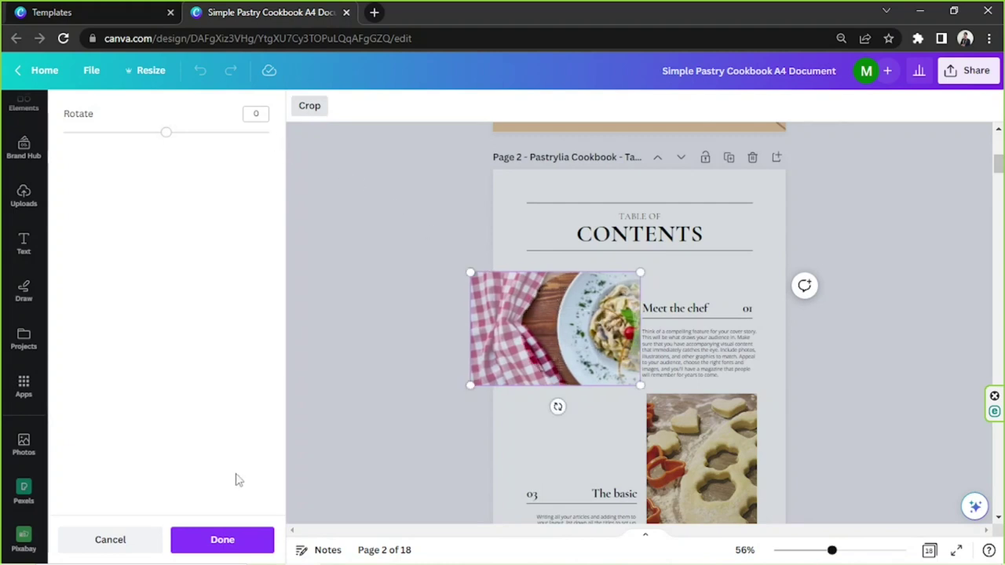
{"action": "left_click", "coordinate": [236, 538]}
{"action": "left_click", "coordinate": [809, 363]}
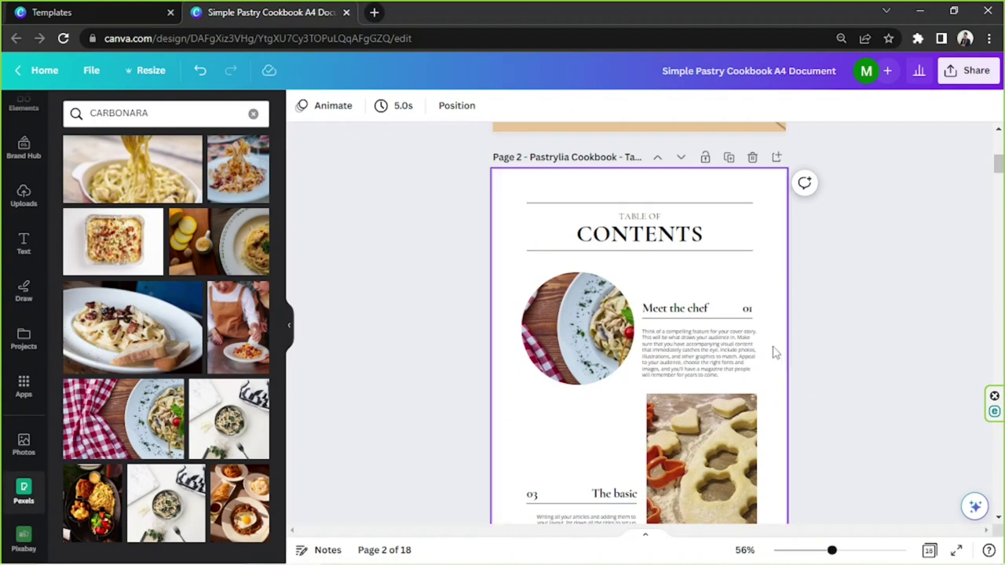
Step: Shrink the circular carbonara photo slightly and position it beside the Meet the chef entry
{"action": "left_click_drag", "start_coordinate": [481, 296], "coordinate": [791, 356]}
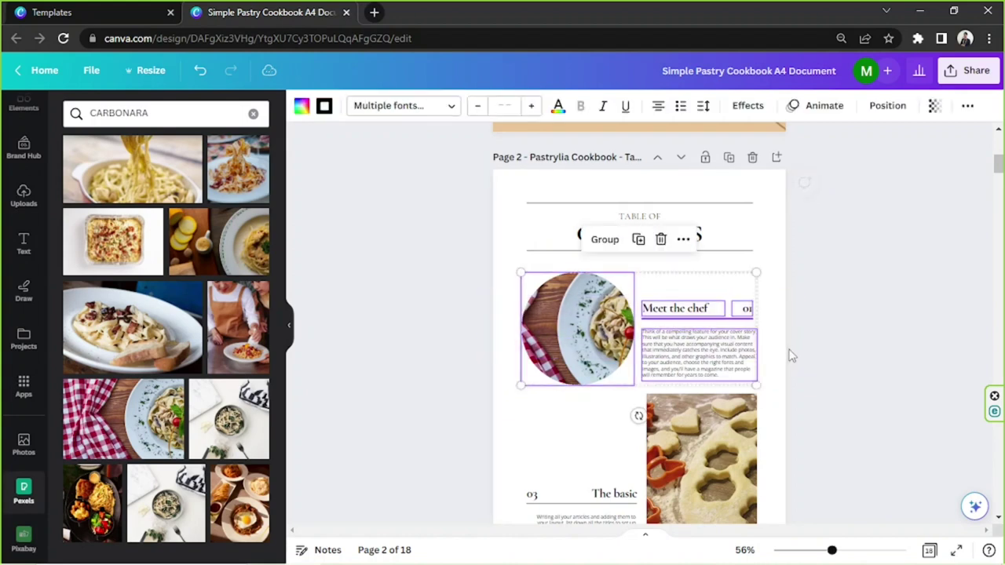
{"action": "left_click", "coordinate": [898, 338]}
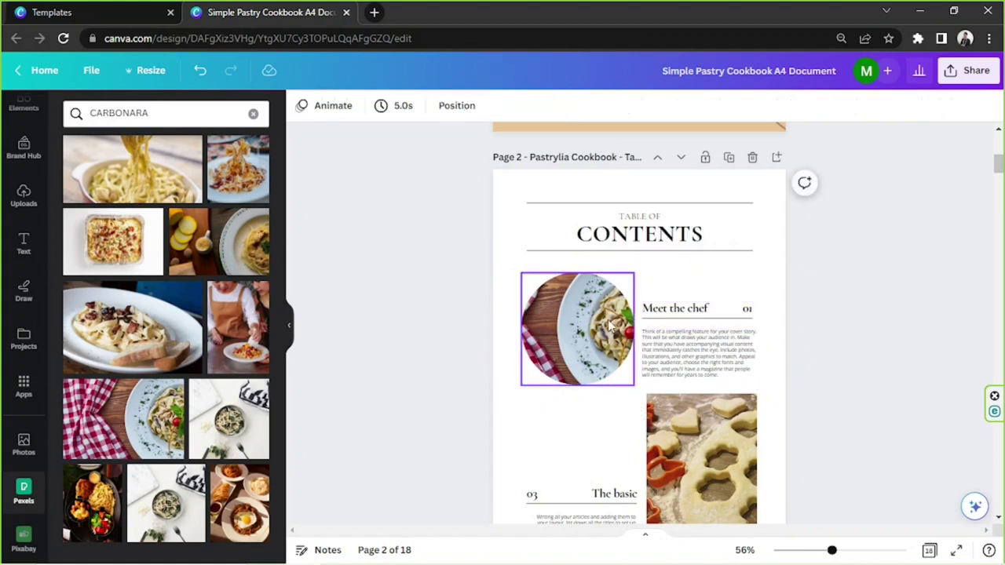
{"action": "left_click", "coordinate": [579, 334]}
{"action": "mouse_move", "coordinate": [580, 334]}
{"action": "left_mouse_down"}
{"action": "mouse_move", "coordinate": [595, 330]}
{"action": "mouse_move", "coordinate": [585, 324]}
{"action": "left_mouse_up"}
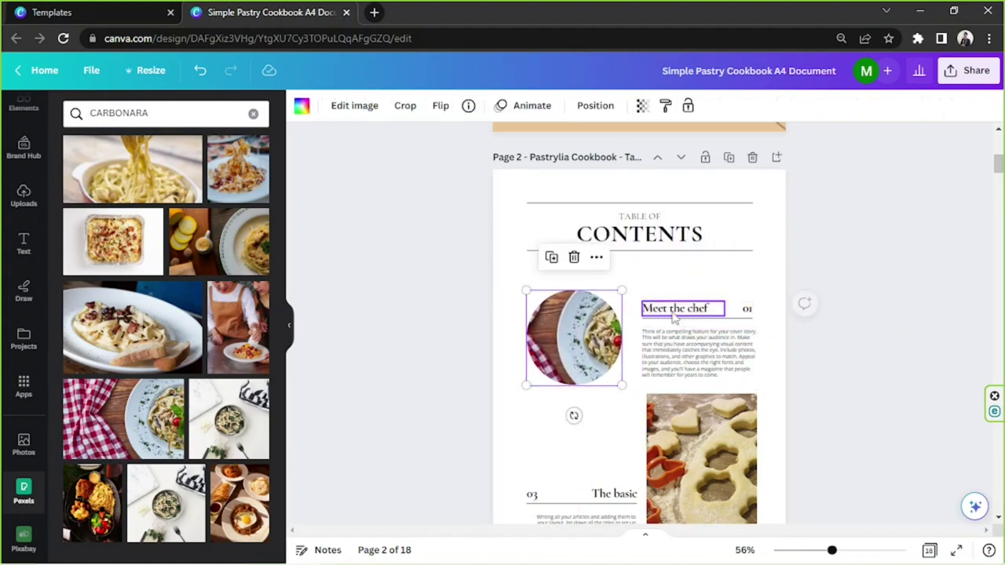
{"action": "left_click", "coordinate": [841, 314]}
Step: Replace the Meet the chef heading with Spaghetti Carbonara, copied from the Notepad recipe list
{"action": "left_click", "coordinate": [683, 318]}
{"action": "double_click", "coordinate": [683, 314]}
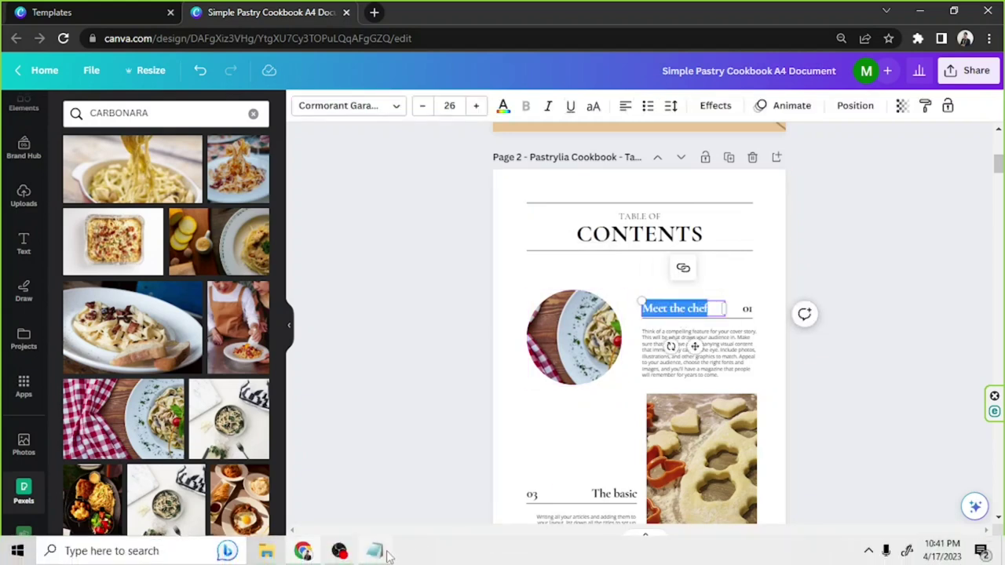
{"action": "left_click", "coordinate": [377, 552]}
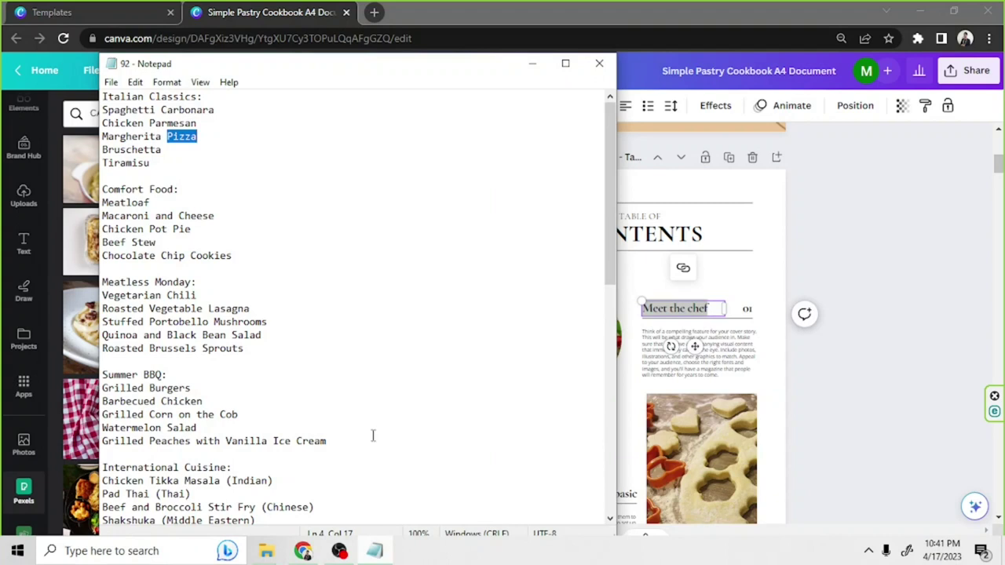
{"action": "left_click_drag", "start_coordinate": [253, 112], "coordinate": [116, 112]}
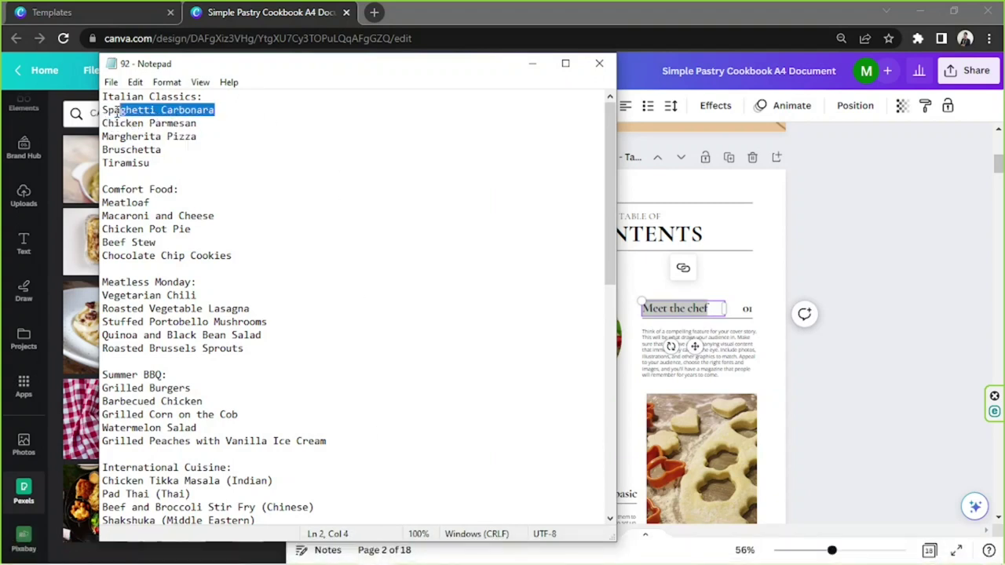
{"action": "key", "text": "alt+Tab"}
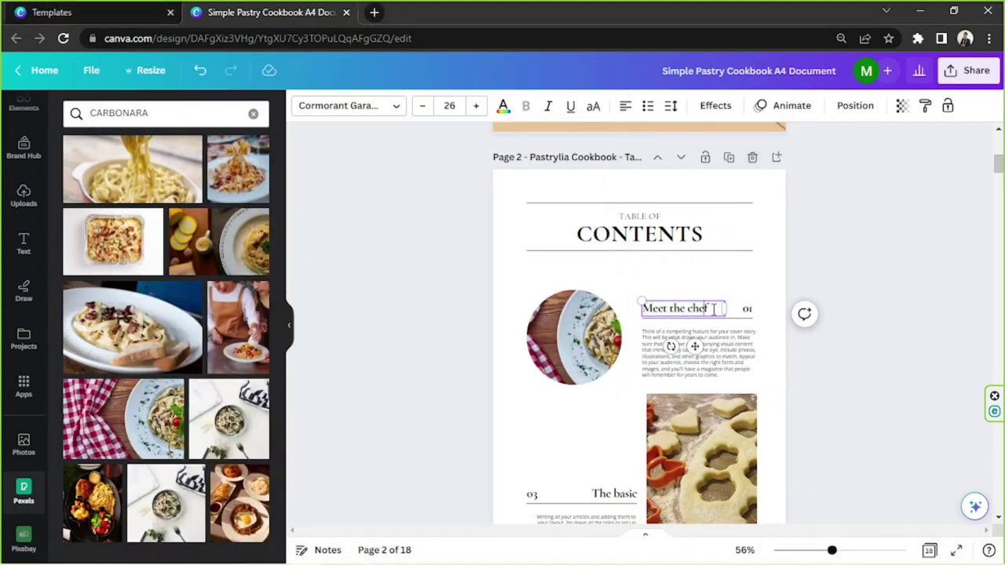
{"action": "type", "text": "Spaghetti Carbonara"}
{"action": "key", "text": "ctrl+a"}
{"action": "type", "text": "Spaghetti Carbonara"}
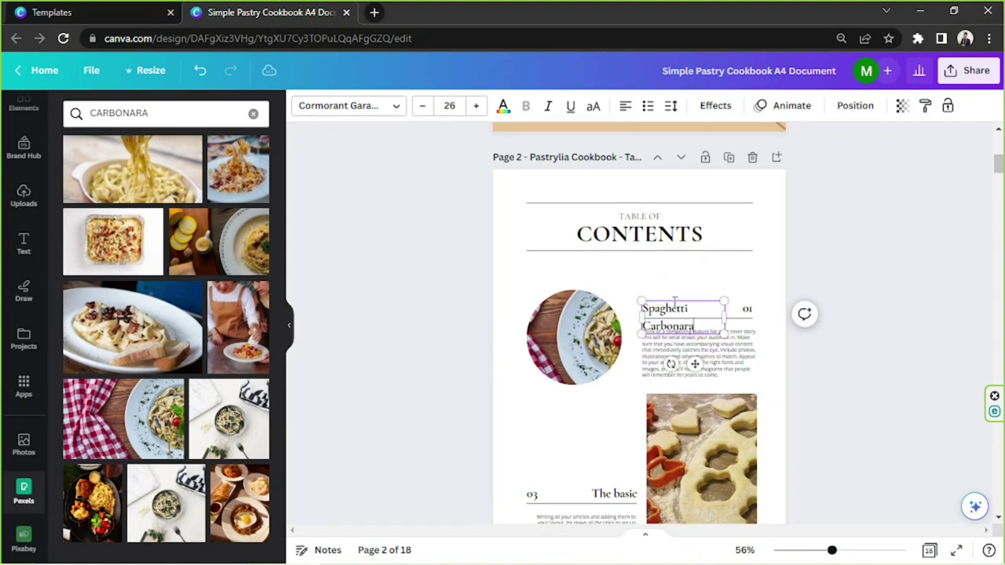
Step: Fit the Spaghetti Carbonara heading on one line beside 01 and align the description paragraph with its left edge
{"action": "left_click_drag", "start_coordinate": [730, 317], "coordinate": [706, 307]}
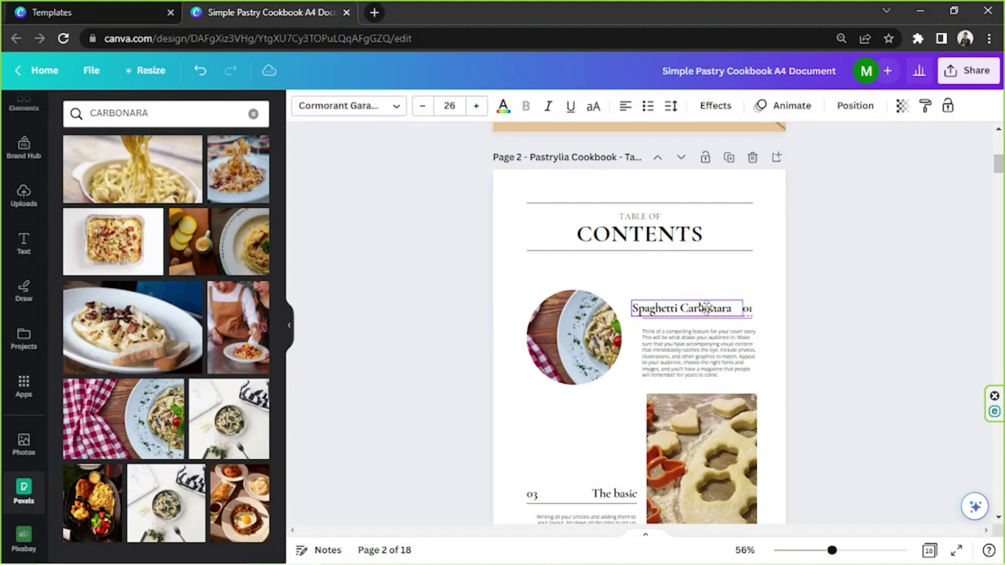
{"action": "left_click_drag", "start_coordinate": [832, 550], "coordinate": [846, 551]}
{"action": "left_click_drag", "start_coordinate": [799, 372], "coordinate": [784, 368]}
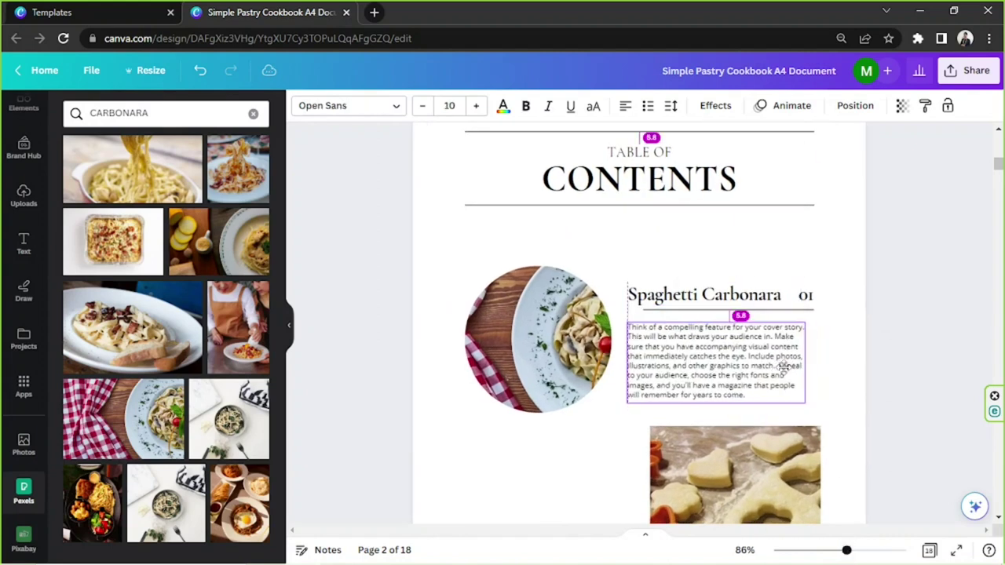
{"action": "left_click", "coordinate": [760, 313]}
{"action": "left_click_drag", "start_coordinate": [650, 317], "coordinate": [631, 316]}
{"action": "key", "text": "ctrl+z"}
{"action": "key", "text": "ctrl+z"}
Step: Extend the divider line under Spaghetti Carbonara so it starts level with the heading's left edge
{"action": "left_click", "coordinate": [871, 550]}
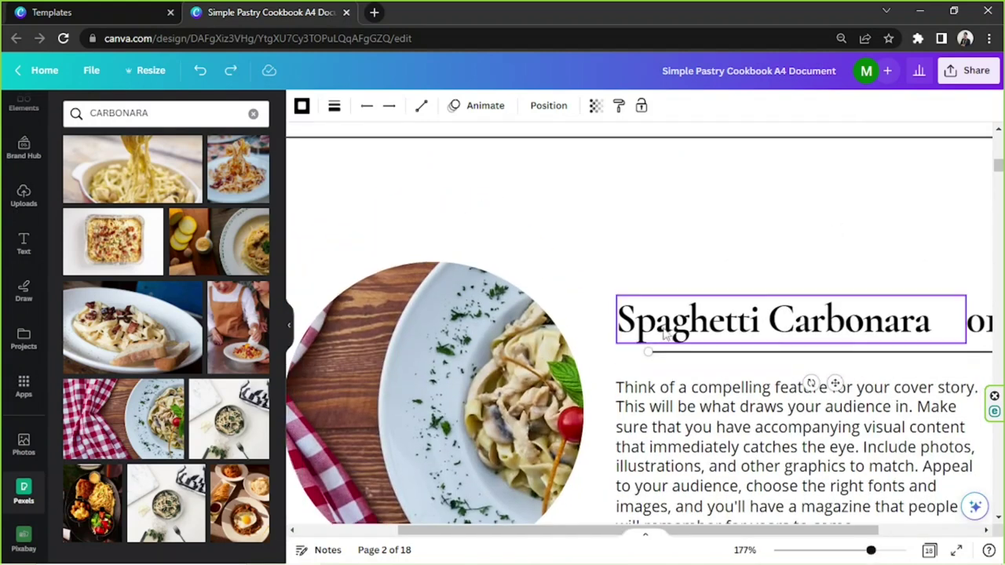
{"action": "left_click_drag", "start_coordinate": [648, 351], "coordinate": [614, 353]}
{"action": "left_click_drag", "start_coordinate": [713, 533], "coordinate": [813, 533]}
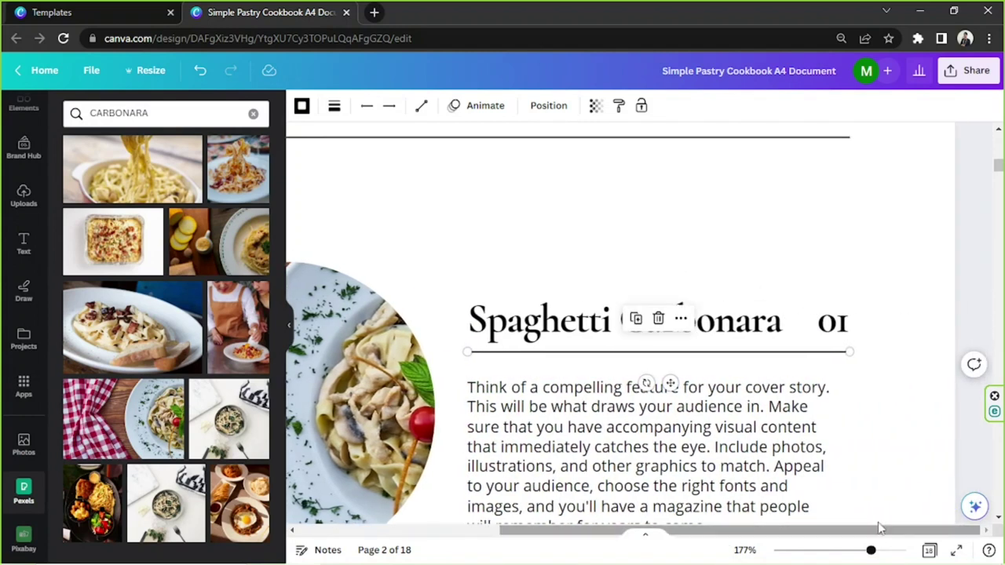
{"action": "left_click", "coordinate": [871, 402]}
{"action": "left_click_drag", "start_coordinate": [871, 550], "coordinate": [840, 550]}
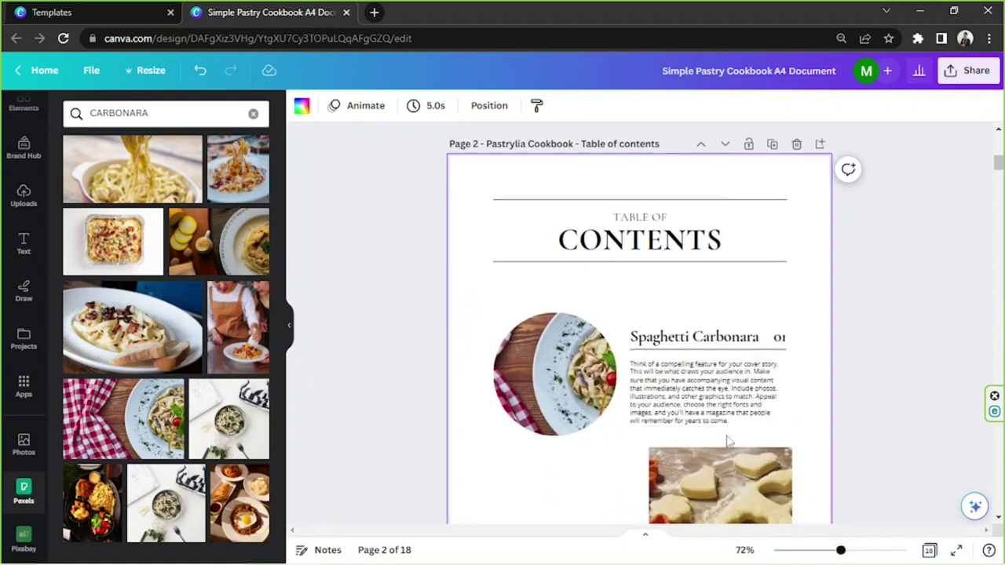
Step: Scale down the TABLE OF CONTENTS header with its two lines and move it centred near the page's upper edge
{"action": "left_click", "coordinate": [710, 272]}
{"action": "left_click", "coordinate": [716, 292]}
{"action": "left_click_drag", "start_coordinate": [714, 292], "coordinate": [617, 179]}
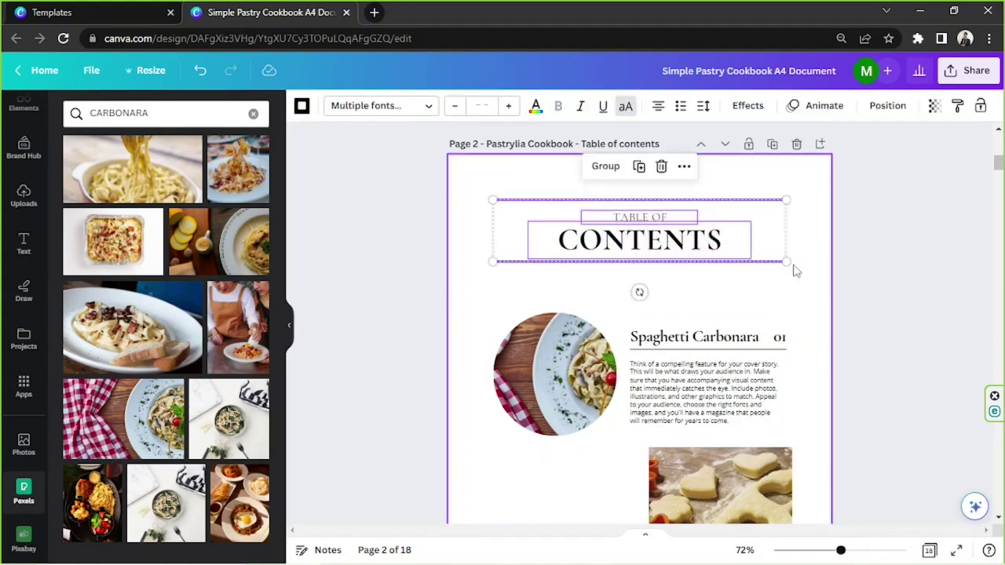
{"action": "left_click_drag", "start_coordinate": [785, 259], "coordinate": [730, 241]}
{"action": "left_click_drag", "start_coordinate": [652, 230], "coordinate": [674, 206]}
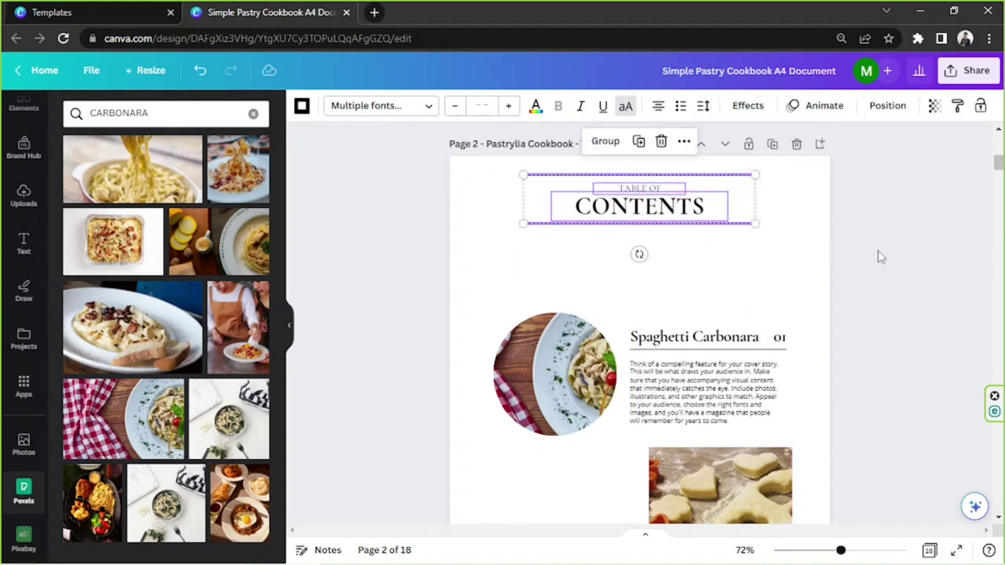
{"action": "left_click", "coordinate": [880, 257]}
Step: Duplicate the CONTENTS heading and place the copy centred below the header's lower line
{"action": "left_click", "coordinate": [645, 218]}
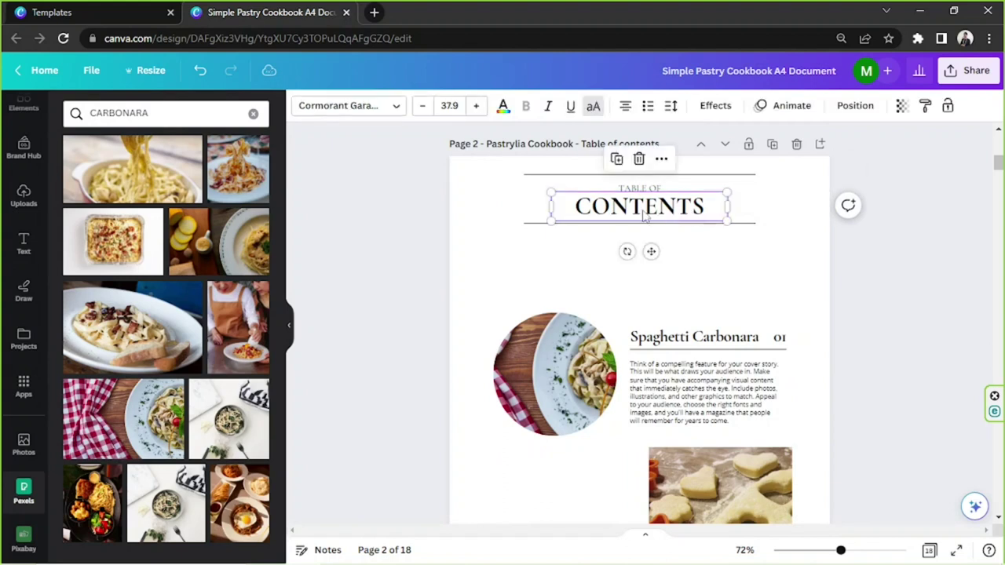
{"action": "left_click", "coordinate": [617, 160]}
{"action": "left_click_drag", "start_coordinate": [644, 210], "coordinate": [647, 253]}
Step: Replace the duplicated heading's text with Italian Classics, copied from the Notepad recipe list
{"action": "left_click", "coordinate": [375, 554]}
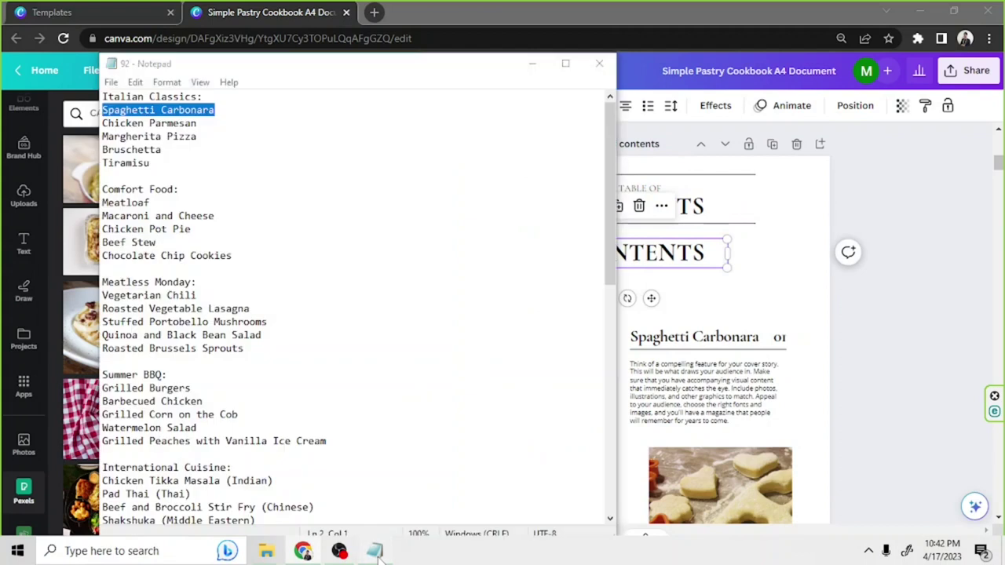
{"action": "left_click", "coordinate": [213, 135]}
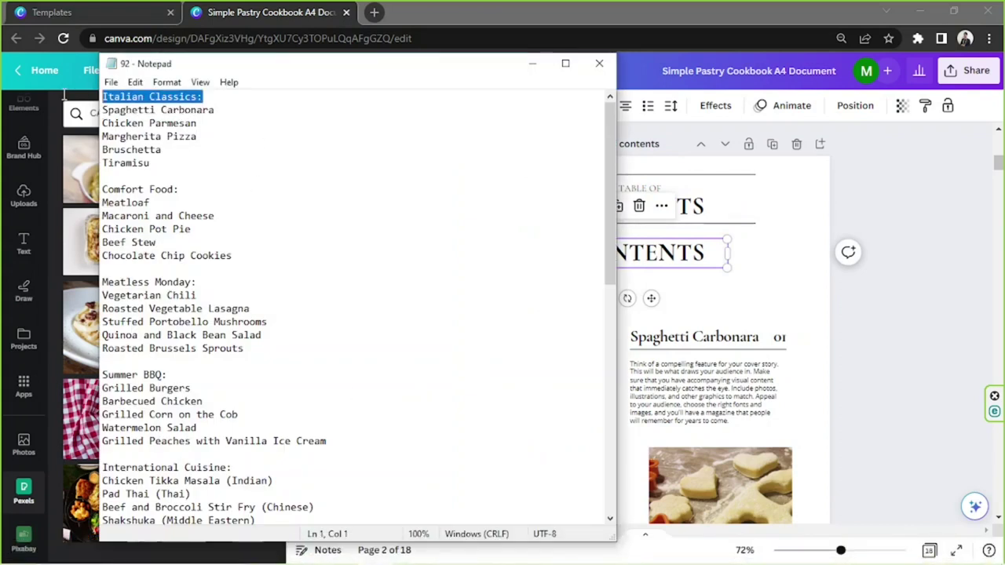
{"action": "left_click", "coordinate": [673, 253]}
{"action": "double_click", "coordinate": [674, 252]}
{"action": "key", "text": "ctrl+v"}
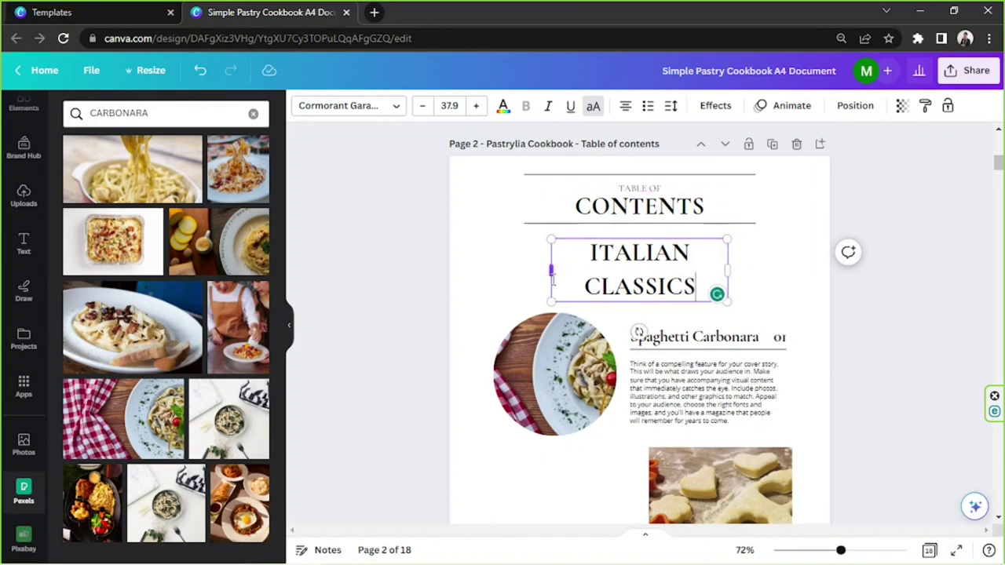
Step: Resize the ITALIAN CLASSICS heading to about font size 28.9 on one line and centre it beneath the header
{"action": "left_click_drag", "start_coordinate": [511, 268], "coordinate": [456, 267]}
{"action": "left_click_drag", "start_coordinate": [727, 240], "coordinate": [674, 247]}
{"action": "left_click_drag", "start_coordinate": [626, 269], "coordinate": [681, 268]}
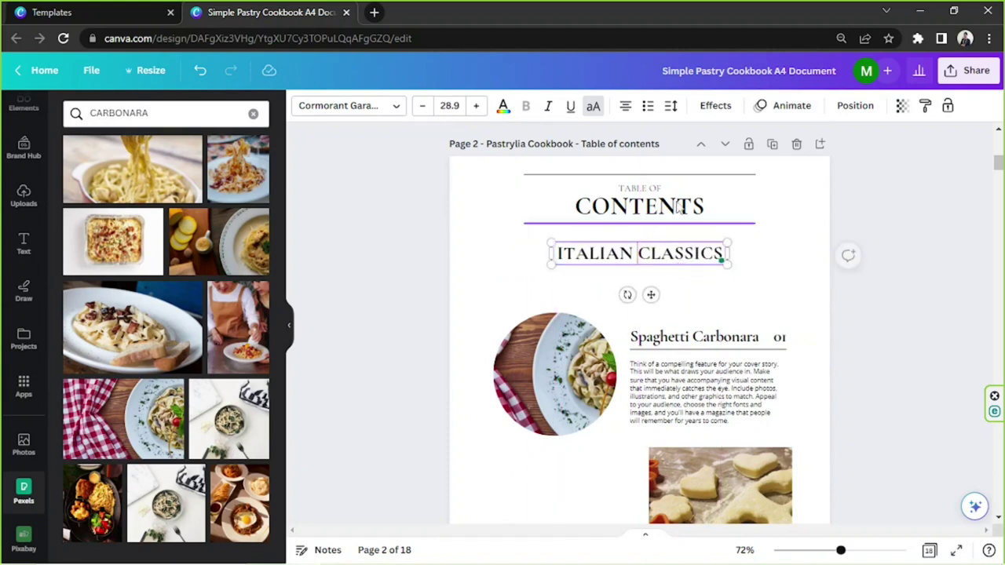
Step: Increase the letter spacing of the ITALIAN CLASSICS heading to about 671
{"action": "left_click", "coordinate": [671, 105]}
{"action": "left_click_drag", "start_coordinate": [714, 167], "coordinate": [816, 166]}
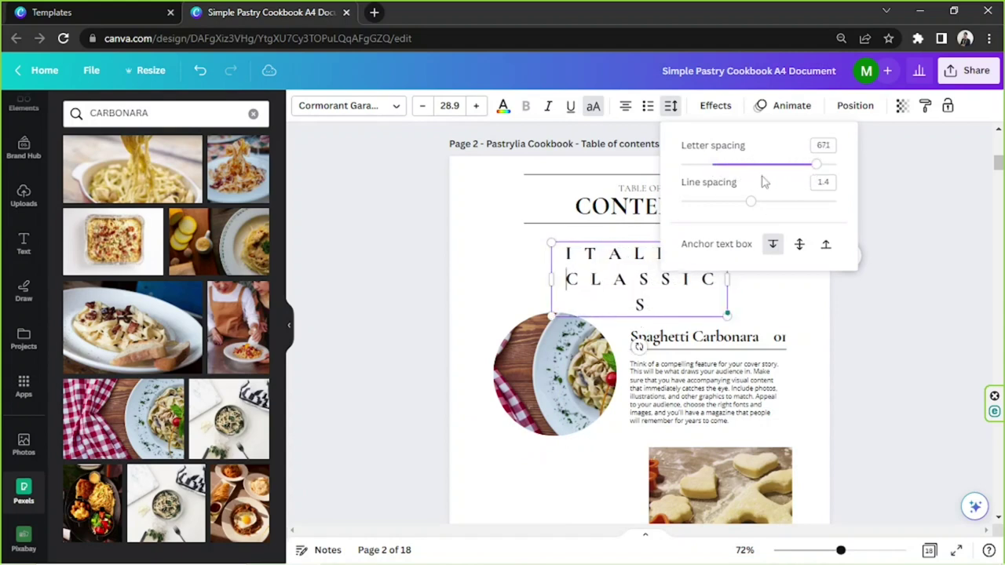